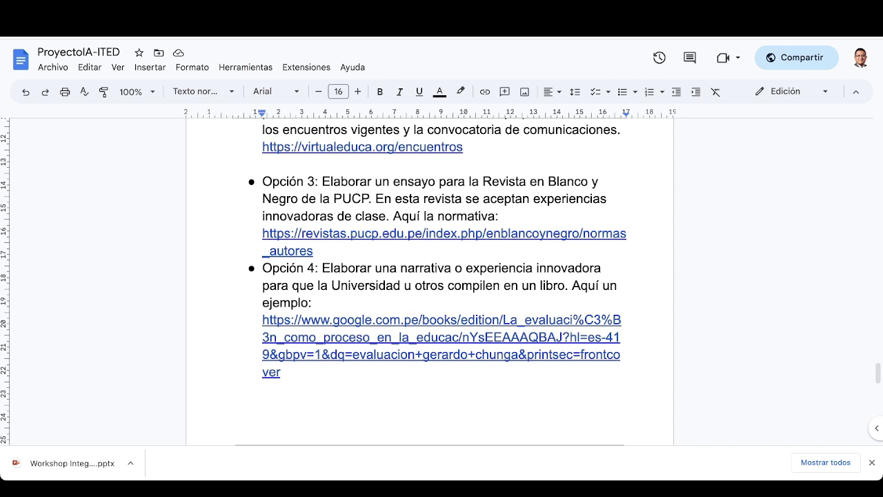
# Review the ProyectoIA-ITED document from the publication options in Opción 3 and 4 back to PASO 1 on the first page.
pyautogui.scroll(-1, 429, 276)
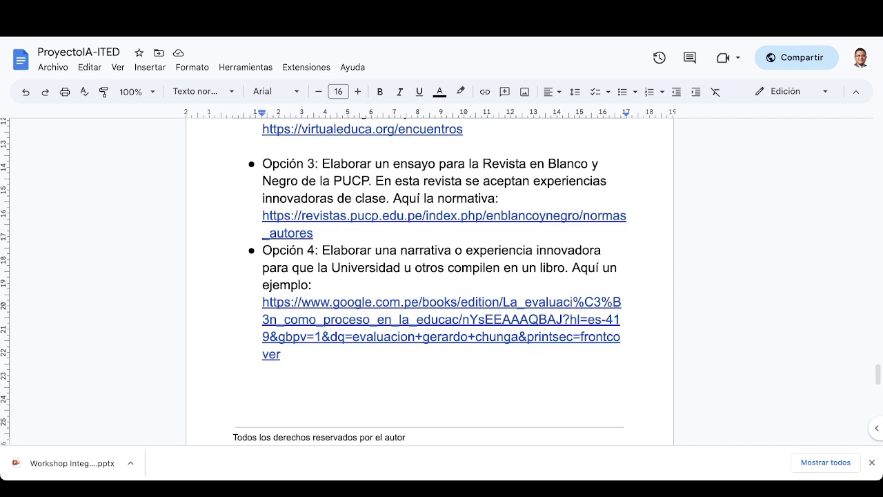
pyautogui.click(376, 337)
pyautogui.click(410, 250)
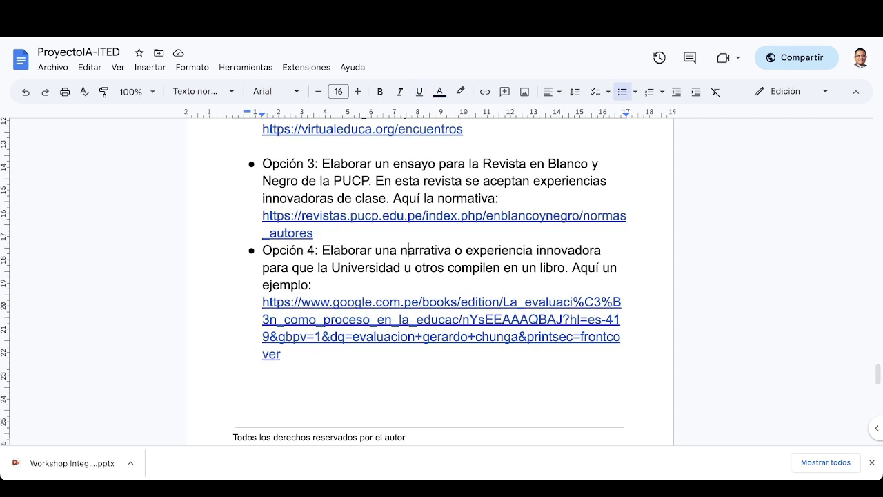
pyautogui.scroll(4, 430, 281)
pyautogui.scroll(15, 429, 283)
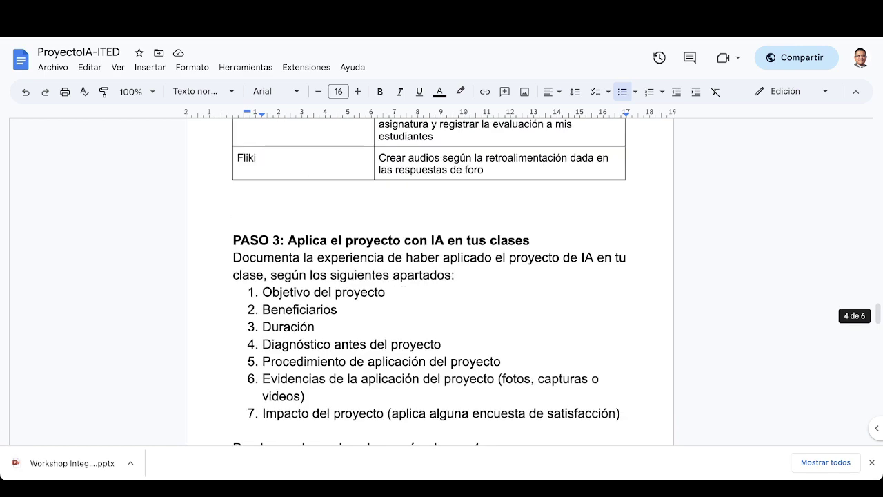
pyautogui.scroll(20, 429, 283)
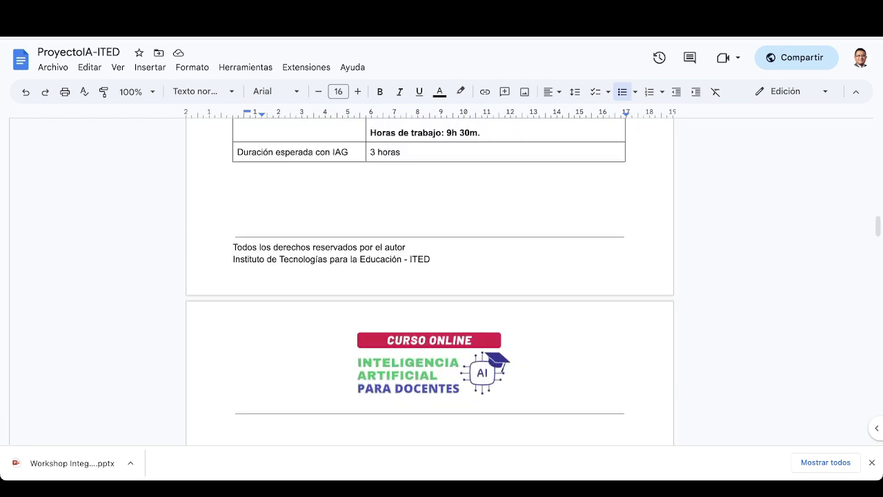
pyautogui.scroll(15, 429, 283)
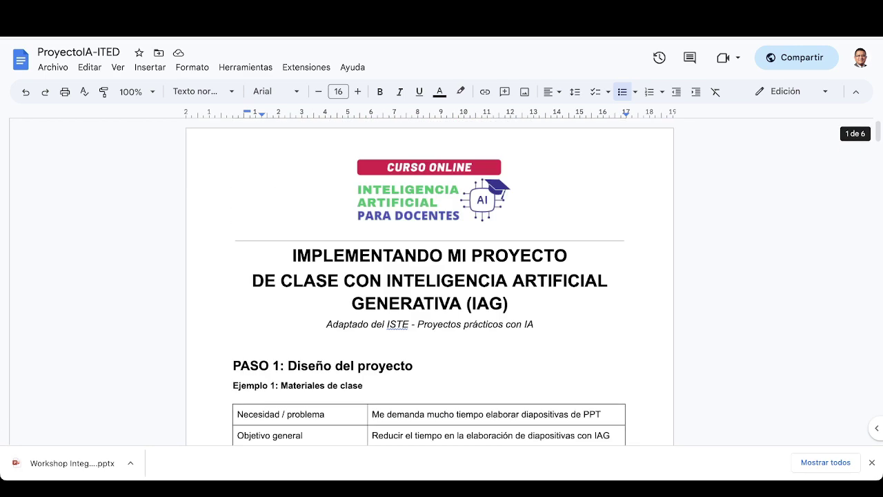
pyautogui.scroll(-3, 430, 283)
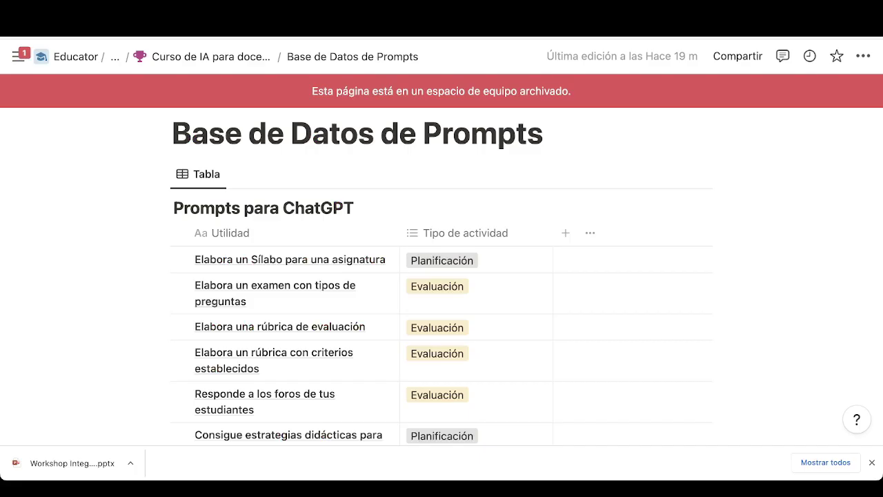
# Look through the prompts and activity types listed in the Base de Datos de Prompts table in Notion.
pyautogui.scroll(-1, 442, 276)
pyautogui.scroll(2, 441, 276)
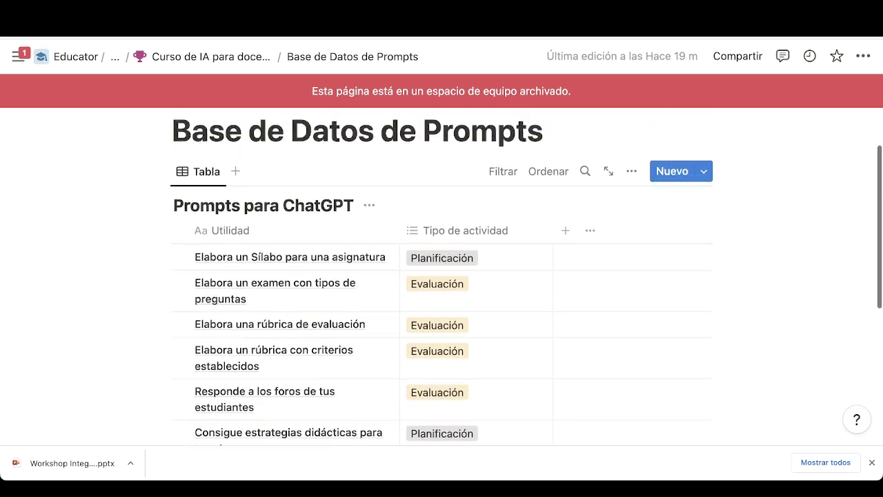
pyautogui.scroll(-6, 441, 290)
pyautogui.scroll(3, 441, 290)
pyautogui.scroll(5, 276, 214)
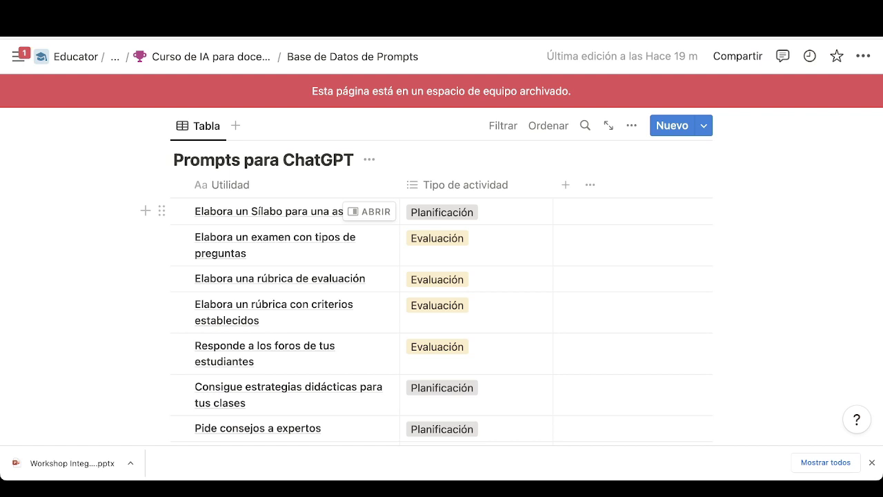
# Switch to ChatGPT and write the prompt formula "acción + contexto + objetivo" in the message box, followed by a new line.
pyautogui.hotkey('ctrl', 'Tab')
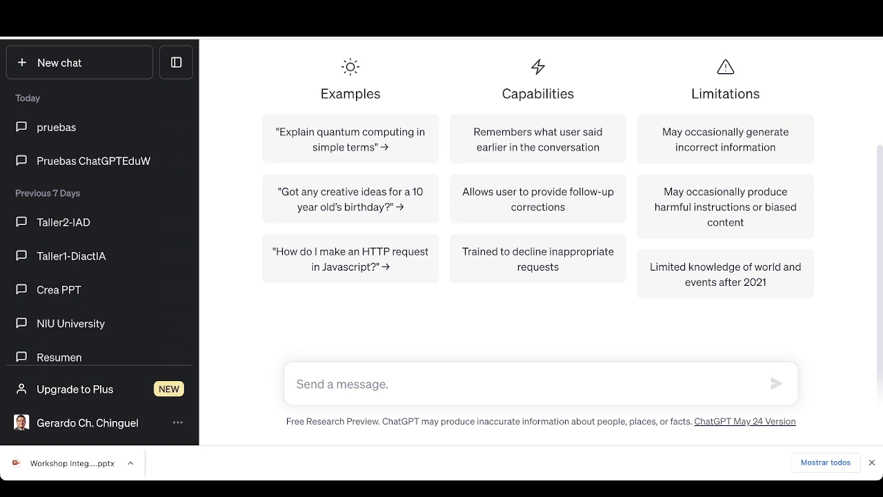
pyautogui.write('a')
pyautogui.write('cción ')
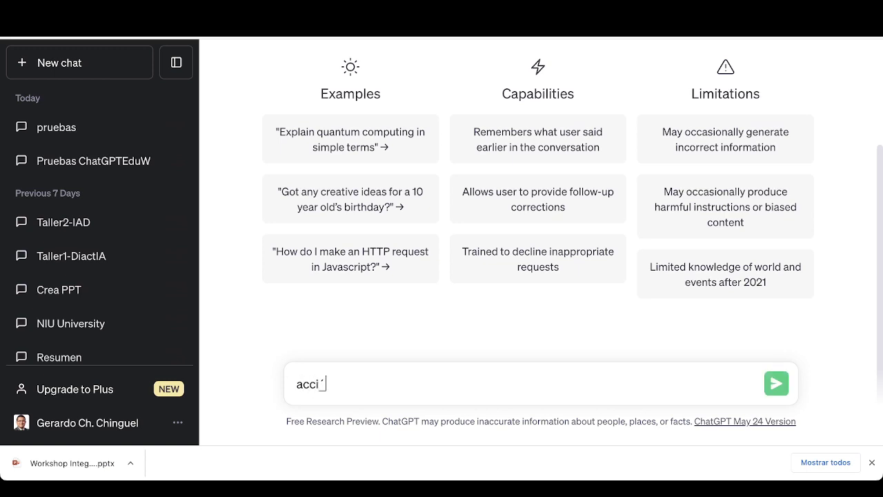
pyautogui.write('+ contexto + ')
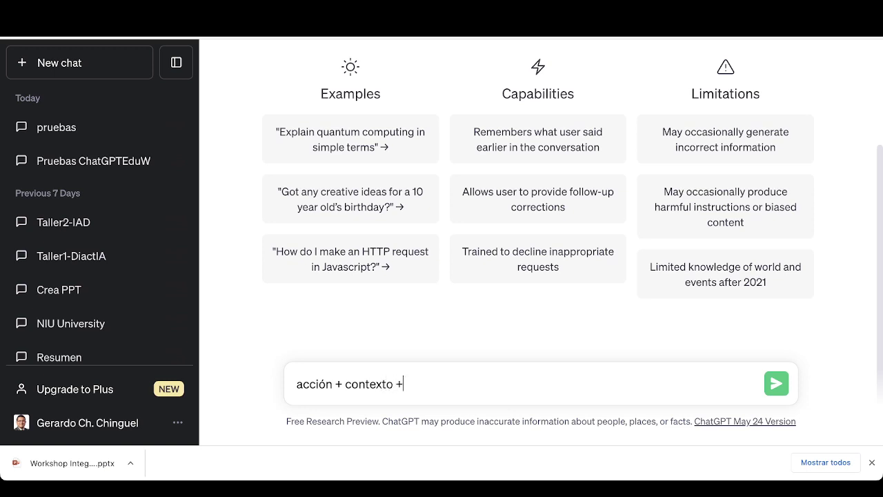
pyautogui.write('objetivo')
pyautogui.hotkey('shift', 'Return')
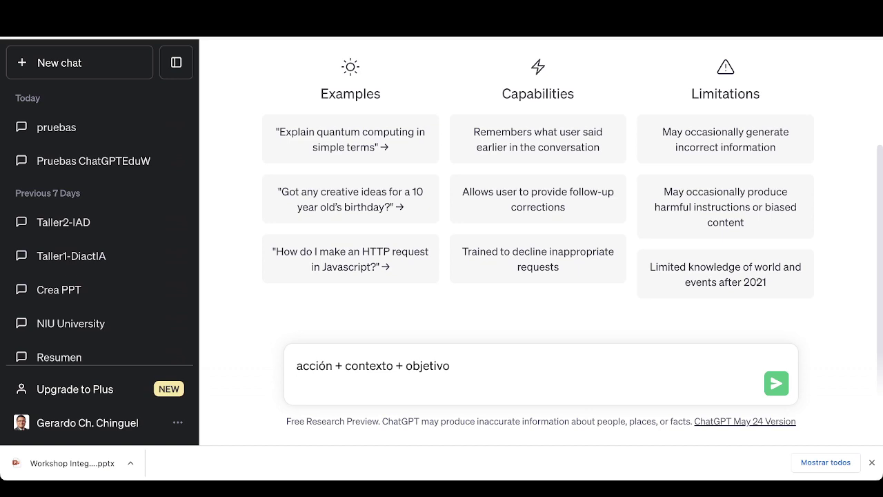
# Highlight the "+ objetivo" part of the prompt formula, and clear the whole draft from the message box.
pyautogui.moveTo(396, 366); pyautogui.dragTo(449, 365)
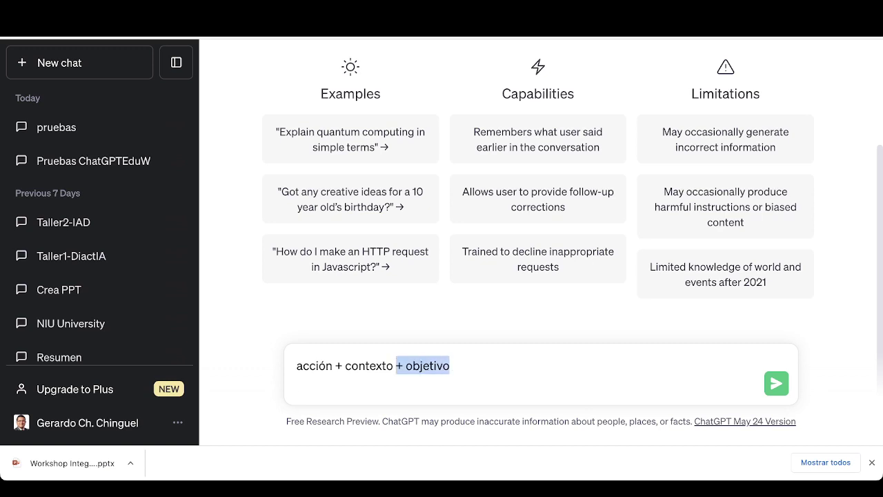
pyautogui.click(449, 365)
pyautogui.click(297, 383)
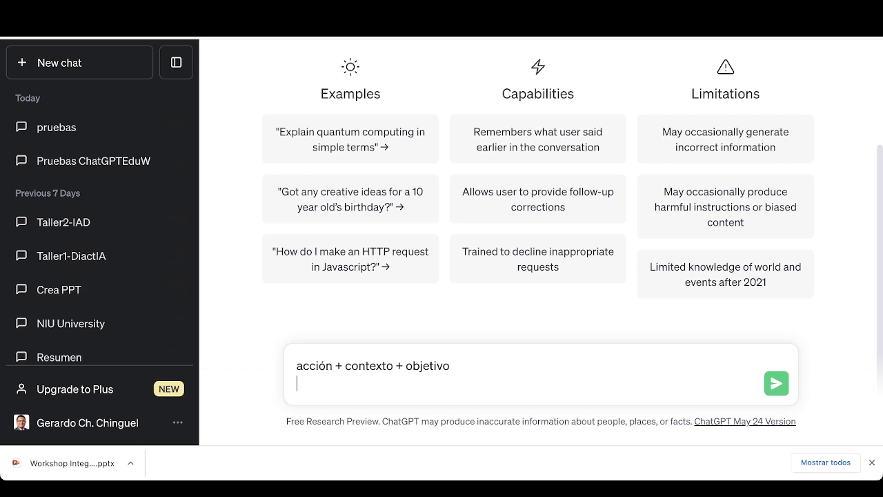
pyautogui.hotkey('ctrl', 'a')
pyautogui.click(450, 366)
pyautogui.hotkey('ctrl', 'a')
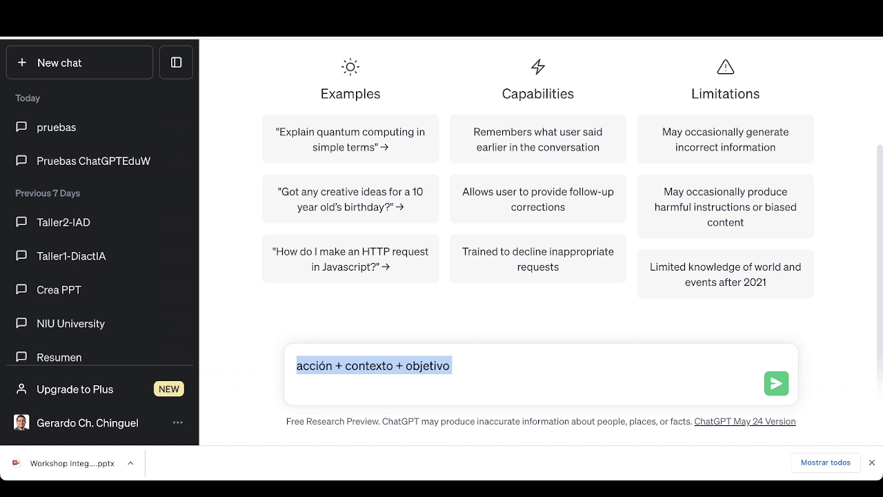
pyautogui.press('BackSpace')
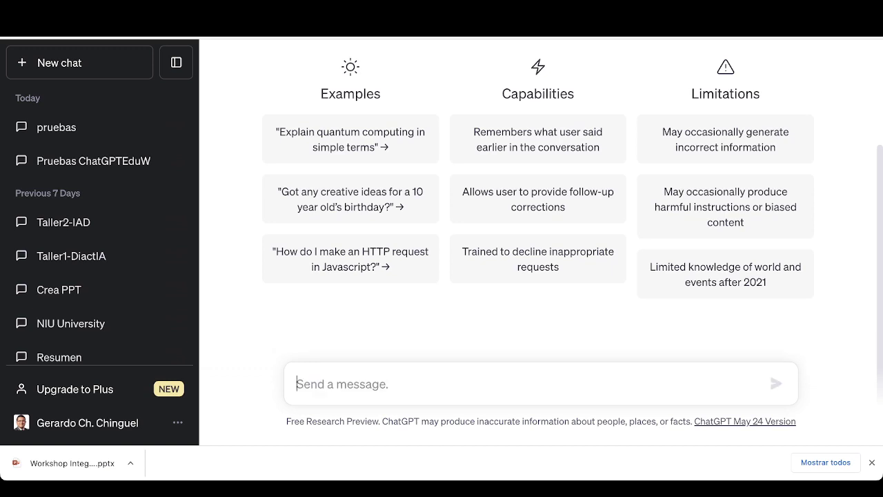
# Switch to the Notion prompt database, open "Elabora un Sílabo para una asignatura" and copy its example prompt.
pyautogui.hotkey('ctrl', 'Tab')
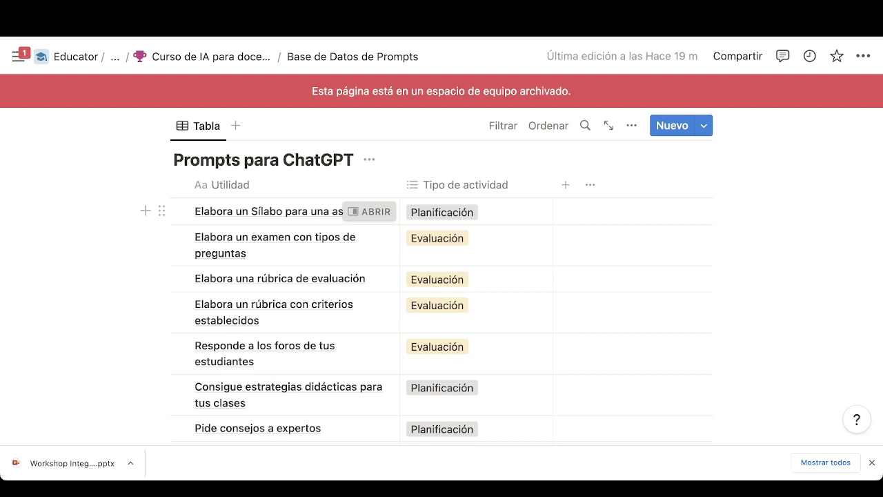
pyautogui.click(370, 211)
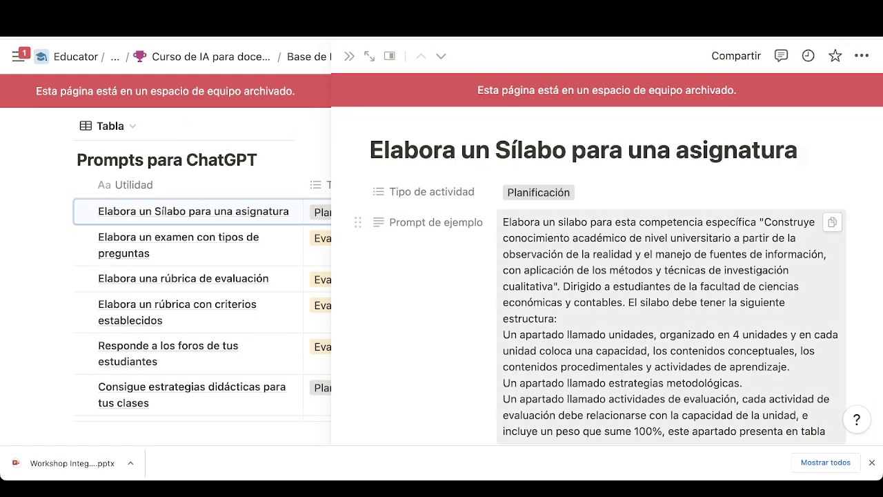
pyautogui.click(825, 431)
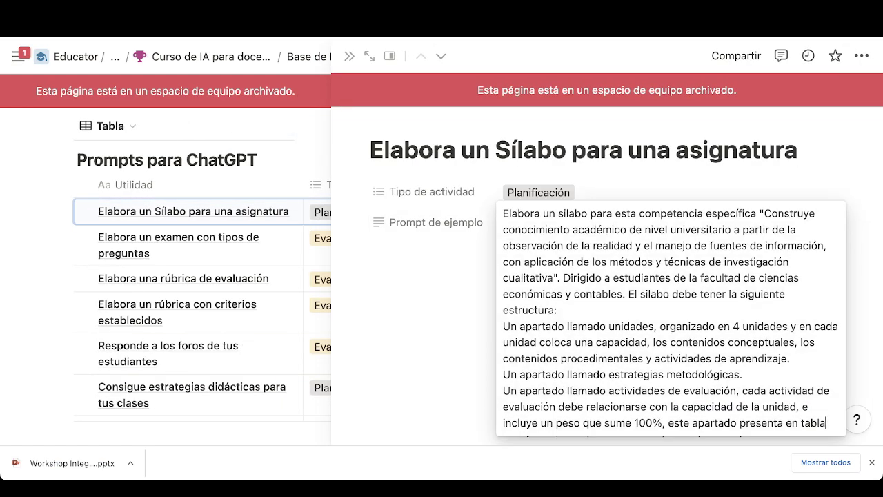
pyautogui.press('Escape')
pyautogui.click(833, 222)
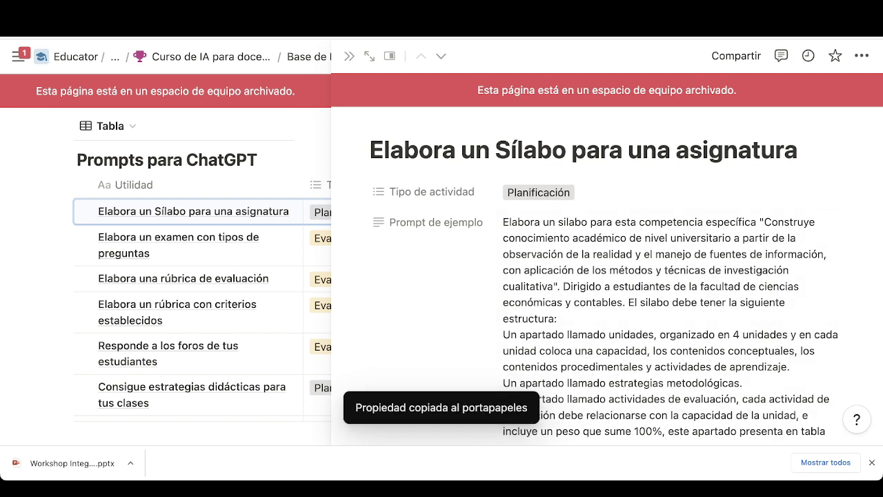
# Switch to ChatGPT and paste the copied syllabus prompt into the message box.
pyautogui.hotkey('ctrl', 'Tab')
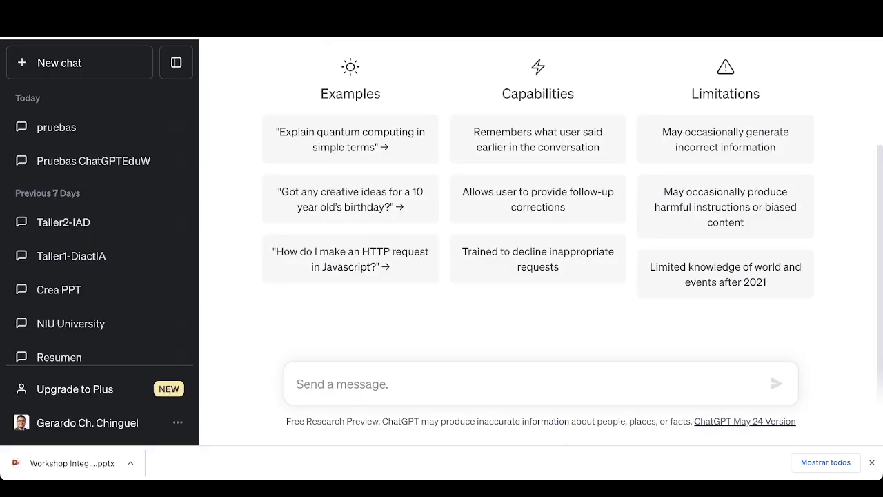
pyautogui.hotkey('ctrl', 'v')
pyautogui.scroll(3, 541, 316)
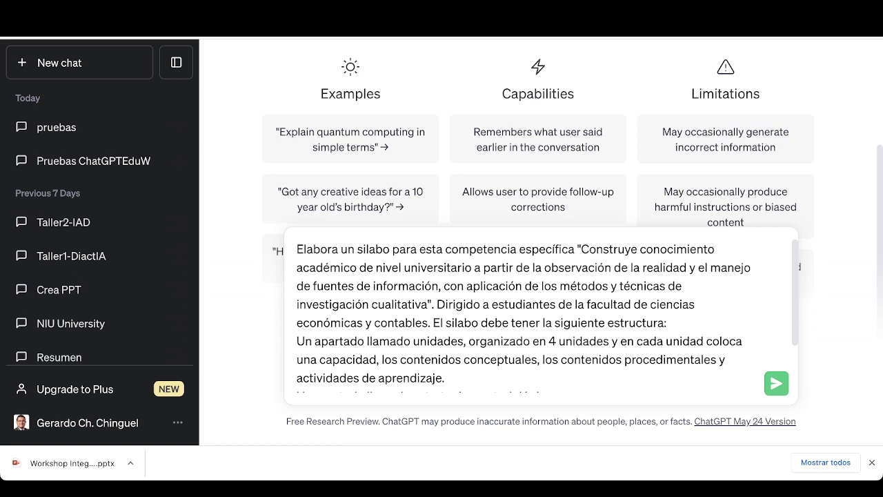
# Highlight in turn the verb "Elabora", the competency and audience context, and the required syllabus structure in the pasted prompt.
pyautogui.doubleClick(307, 249)
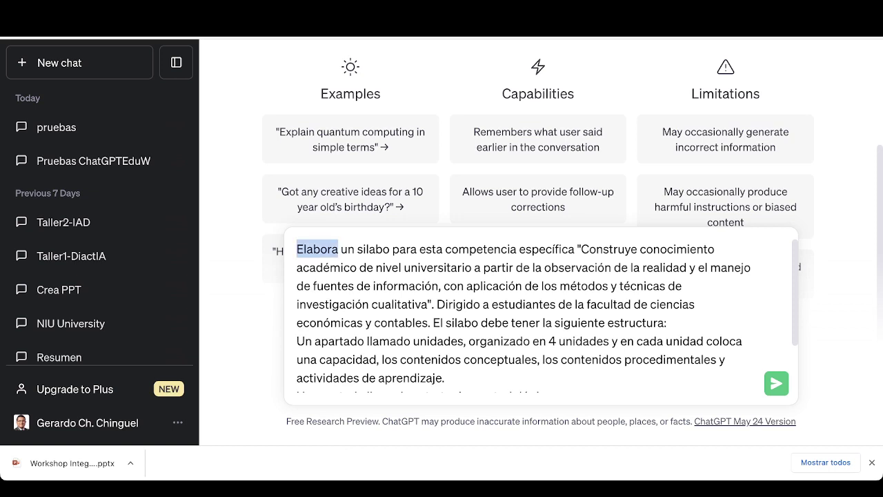
pyautogui.moveTo(340, 249); pyautogui.dragTo(432, 267)
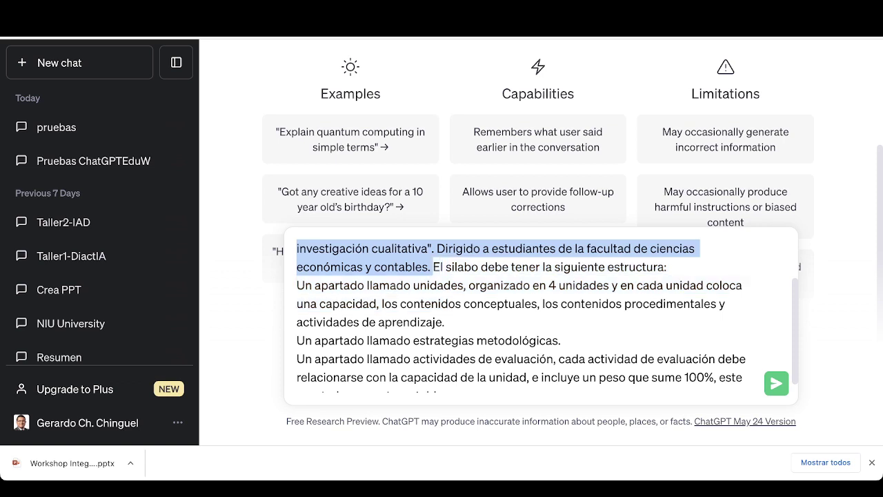
pyautogui.scroll(1, 541, 316)
pyautogui.scroll(-2, 541, 316)
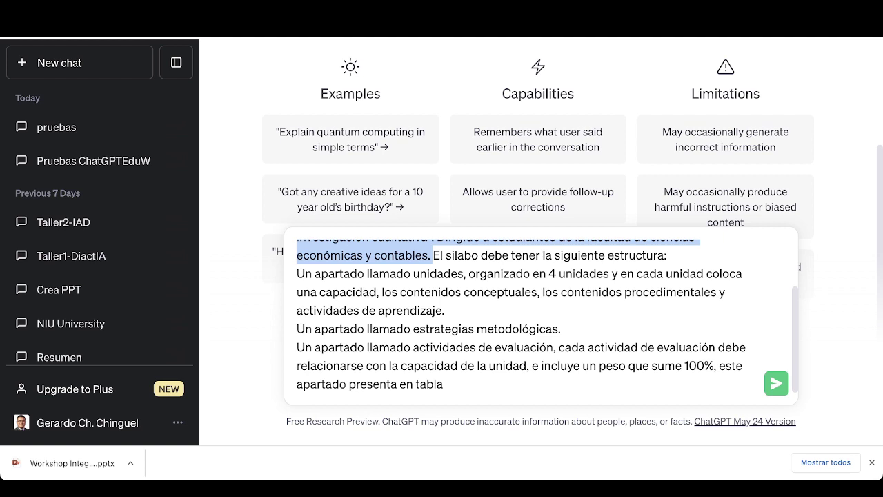
pyautogui.click(432, 256)
pyautogui.moveTo(433, 255); pyautogui.dragTo(443, 384)
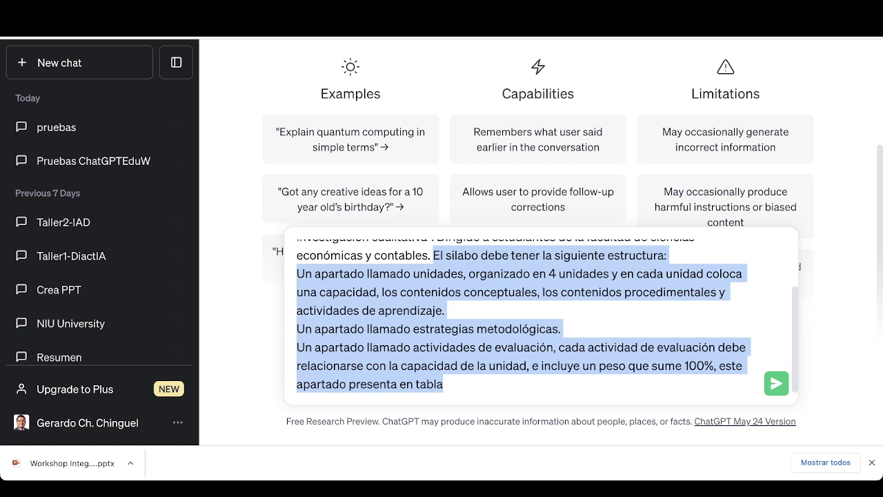
pyautogui.scroll(1, 524, 316)
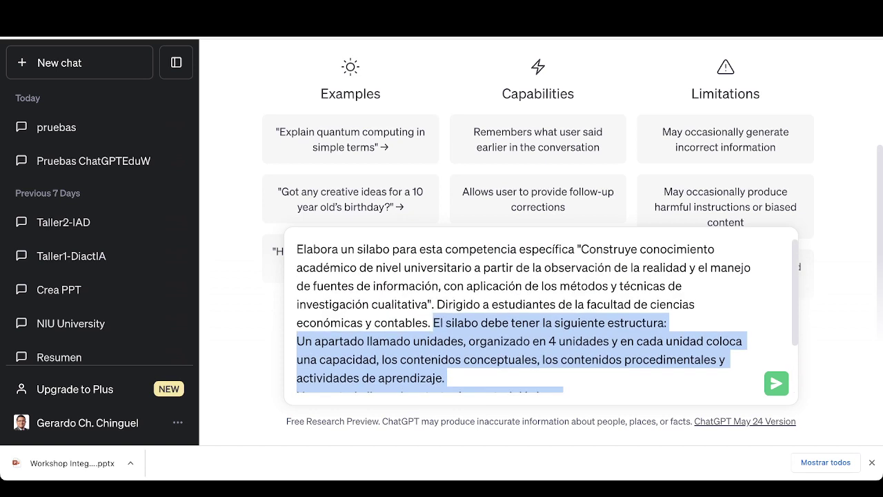
pyautogui.click(446, 303)
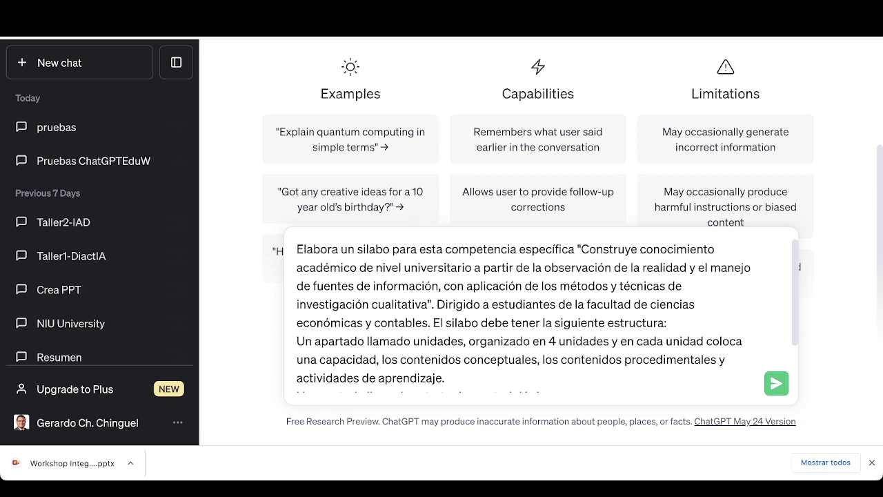
# Reread the pasted prompt, highlighting the quoted competency, the target students and the start of the syllabus structure requirements.
pyautogui.scroll(-2, 541, 310)
pyautogui.scroll(-1, 542, 310)
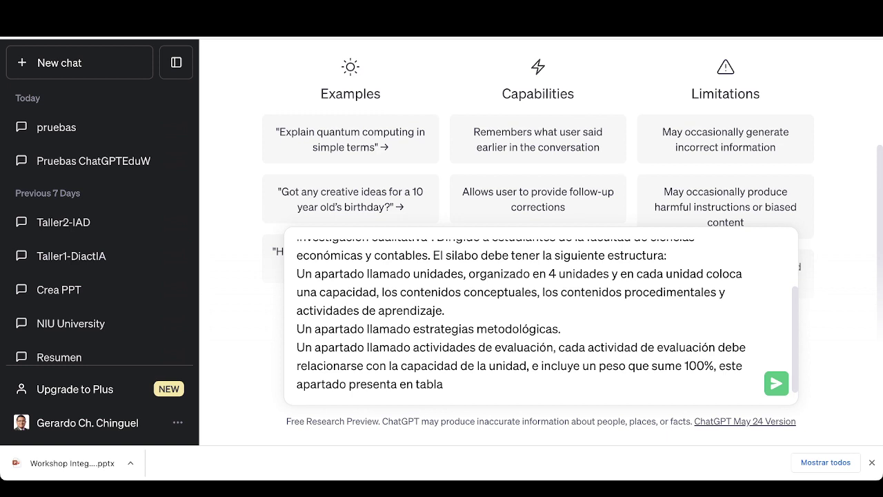
pyautogui.scroll(2, 542, 314)
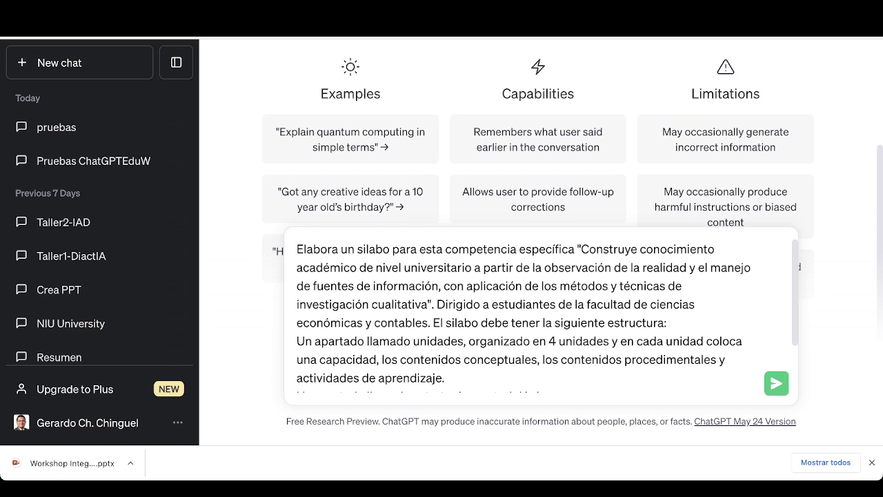
pyautogui.moveTo(581, 248); pyautogui.dragTo(428, 304)
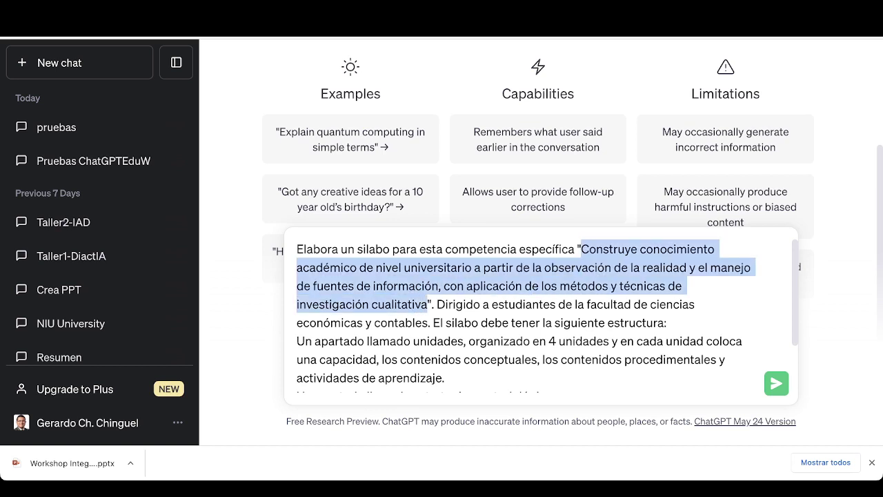
pyautogui.scroll(-2, 541, 316)
pyautogui.moveTo(437, 253); pyautogui.dragTo(428, 272)
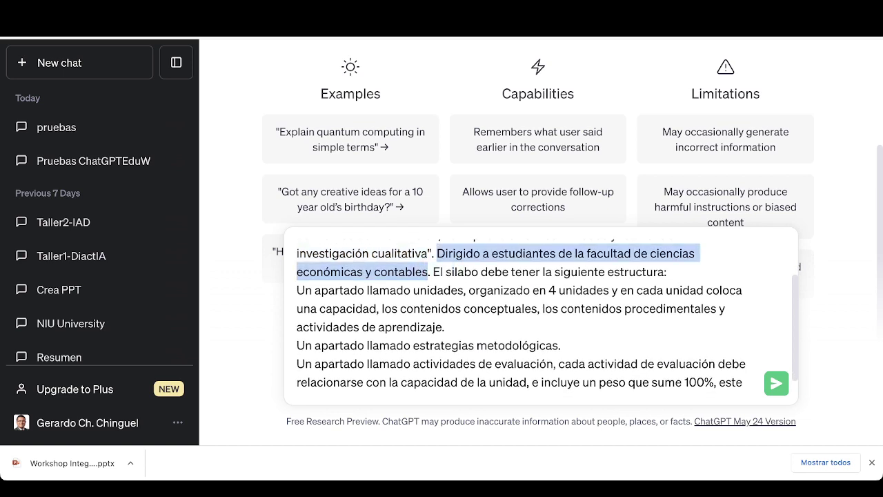
pyautogui.click(458, 290)
pyautogui.click(431, 271)
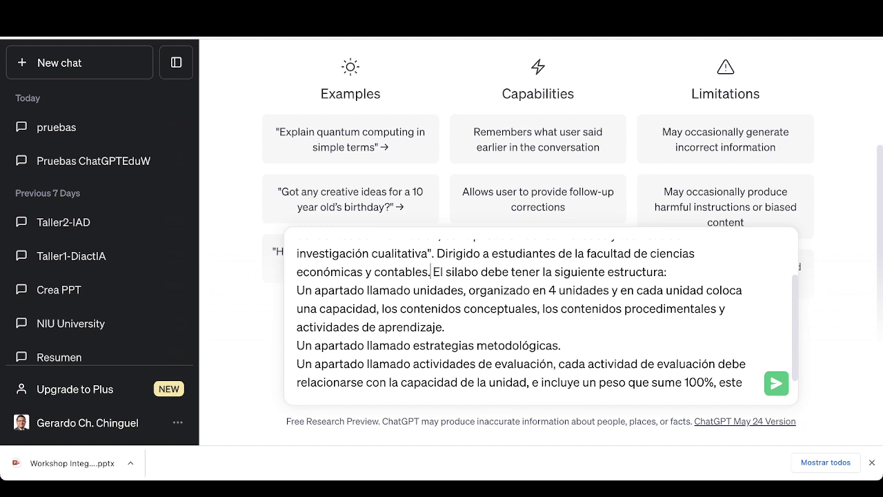
pyautogui.moveTo(432, 271); pyautogui.dragTo(436, 290)
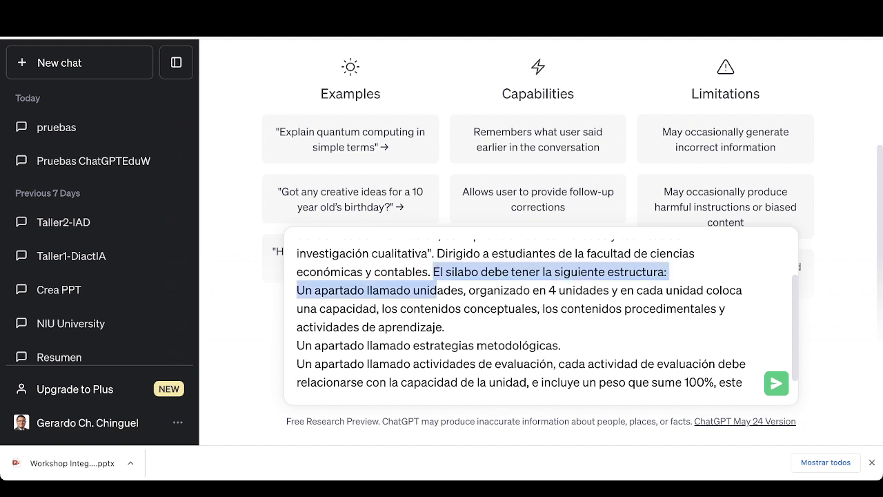
pyautogui.click(451, 289)
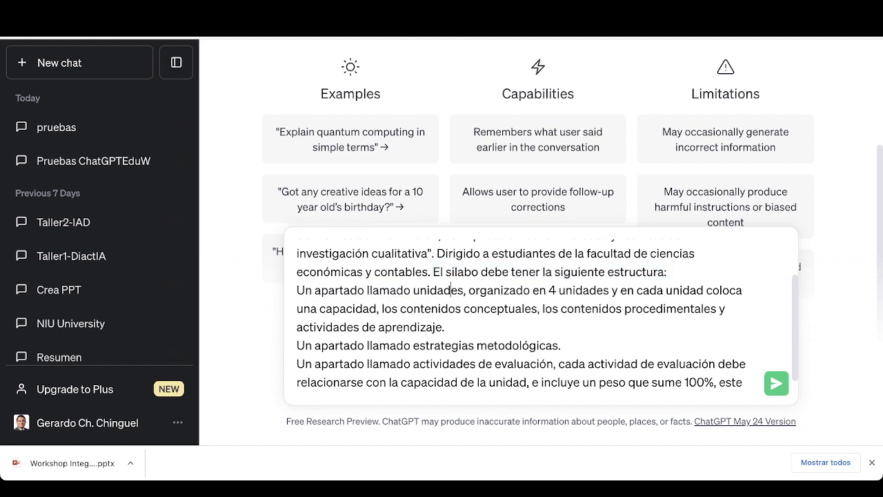
# Read the rest of the pasted syllabus prompt through "este apartado presenta en tabla" and send it.
pyautogui.scroll(-1, 541, 316)
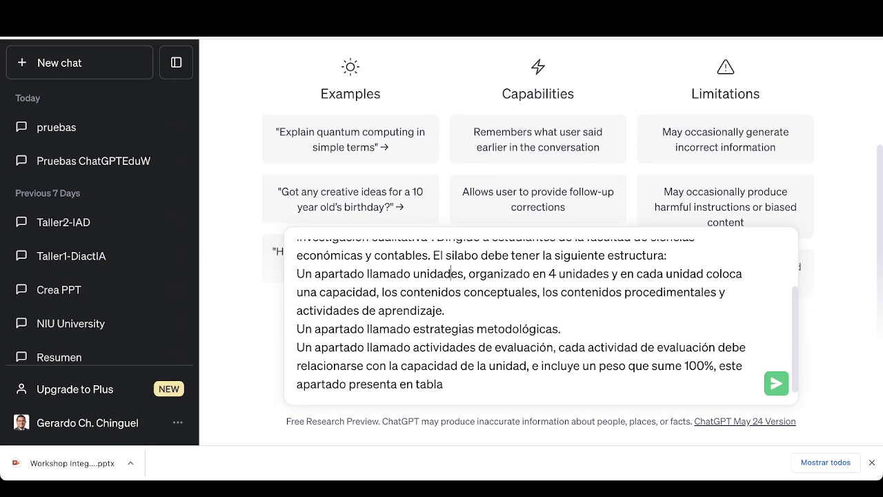
pyautogui.click(444, 383)
pyautogui.click(777, 384)
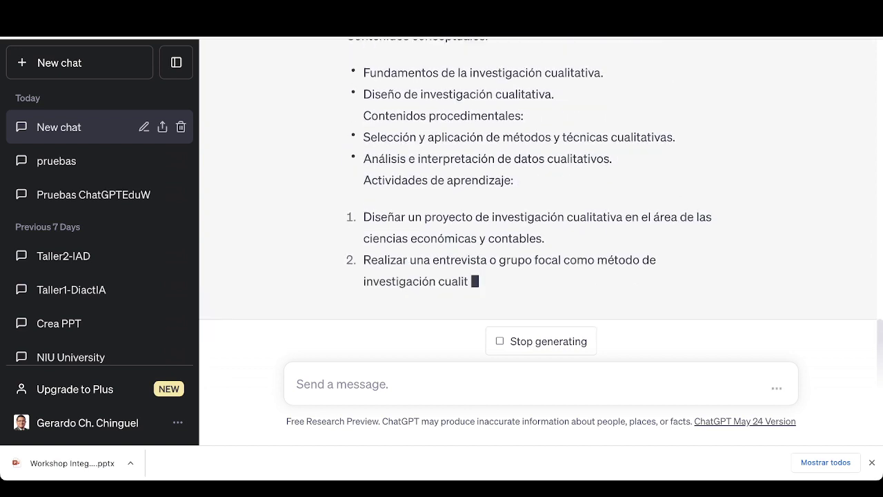
# Highlight the Unidad 2 capacity in the response and have ChatGPT continue generating the cut-off syllabus.
pyautogui.scroll(3, 538, 200)
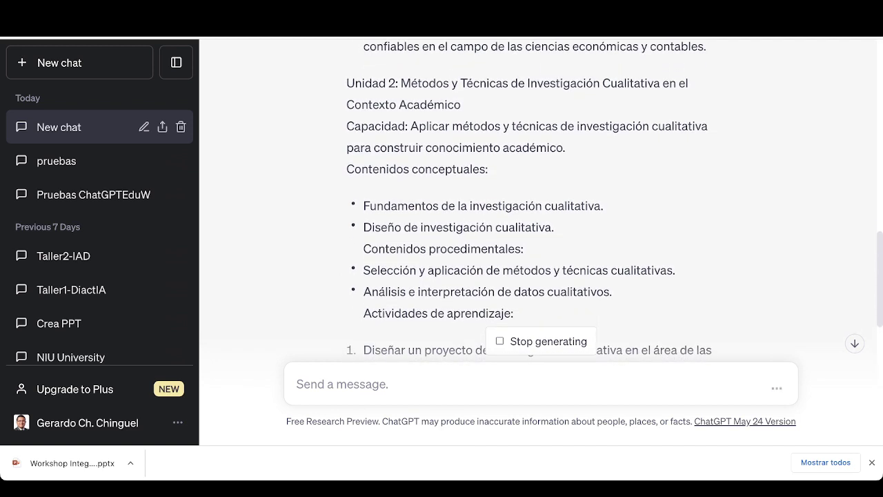
pyautogui.tripleClick(524, 131)
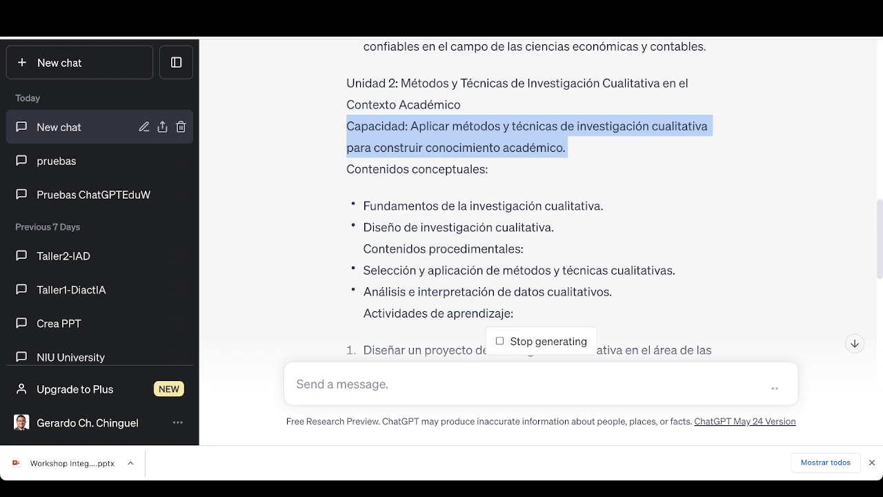
pyautogui.scroll(-5, 541, 207)
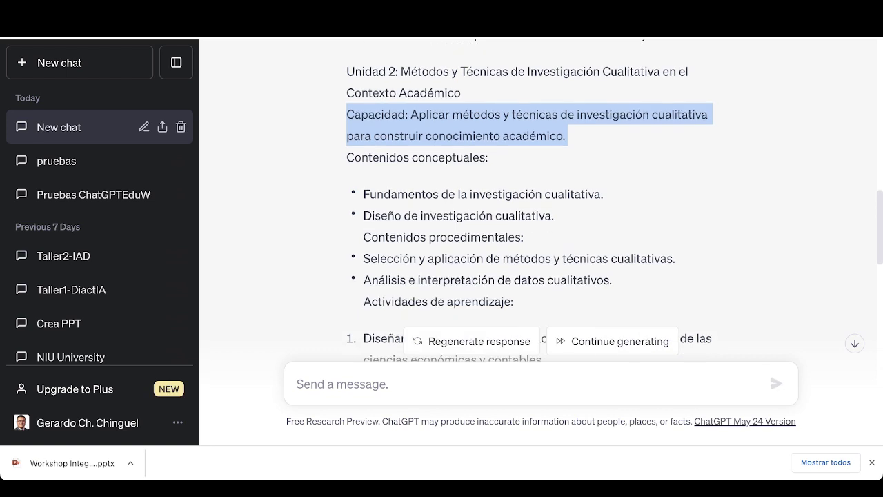
pyautogui.scroll(-8, 541, 207)
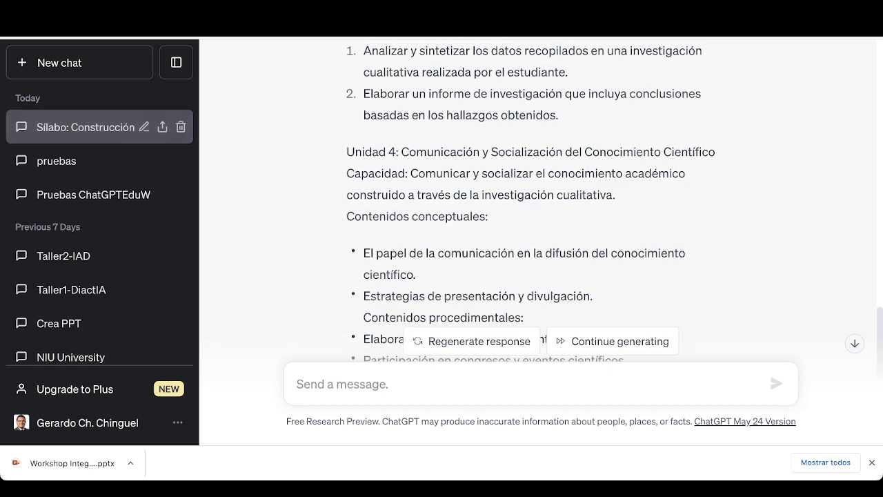
pyautogui.scroll(-1, 530, 200)
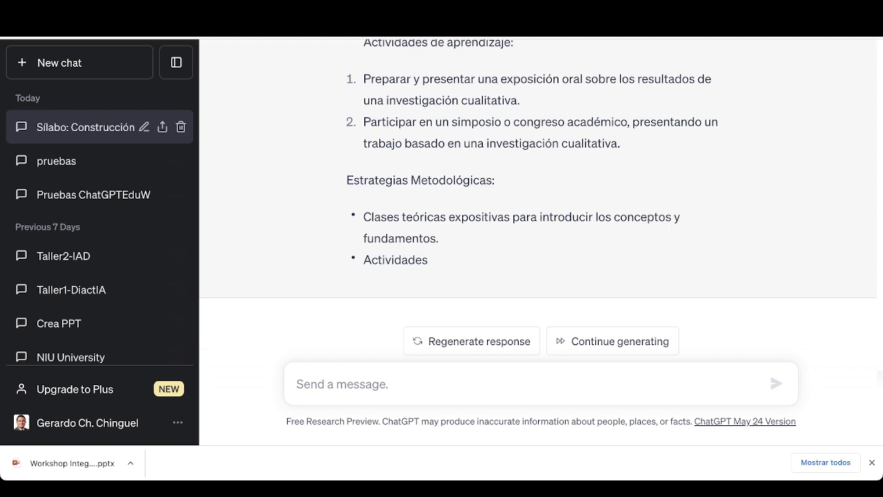
pyautogui.click(613, 341)
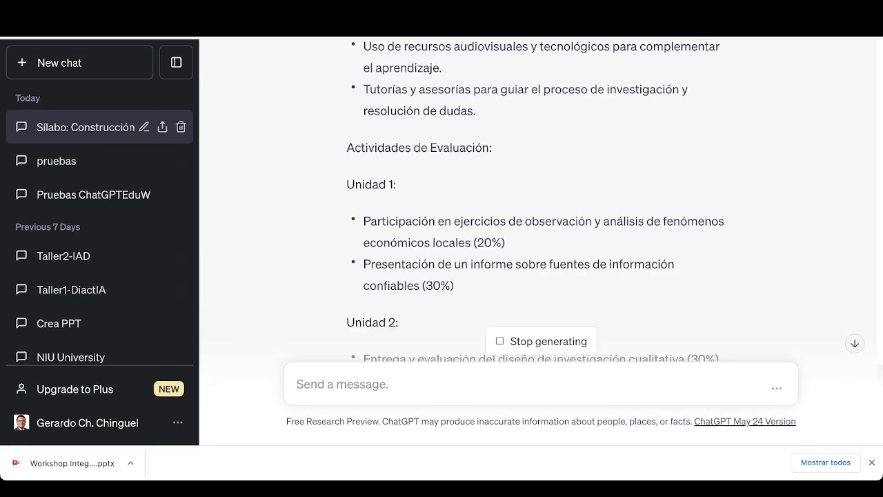
# Review the generated syllabus against the prompt, examining how the evaluation activities and their weights are presented for each unit.
pyautogui.scroll(5, 539, 200)
pyautogui.scroll(-5, 538, 200)
pyautogui.scroll(-2, 539, 200)
pyautogui.scroll(-4, 538, 200)
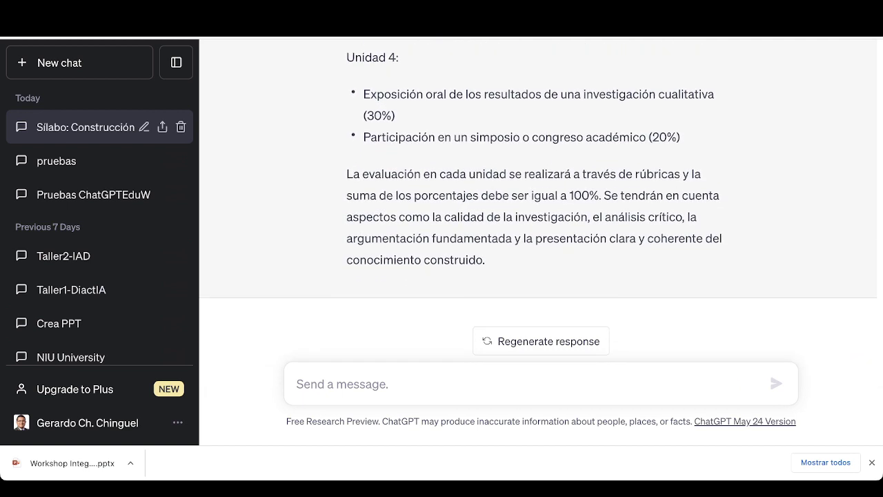
pyautogui.scroll(7, 538, 200)
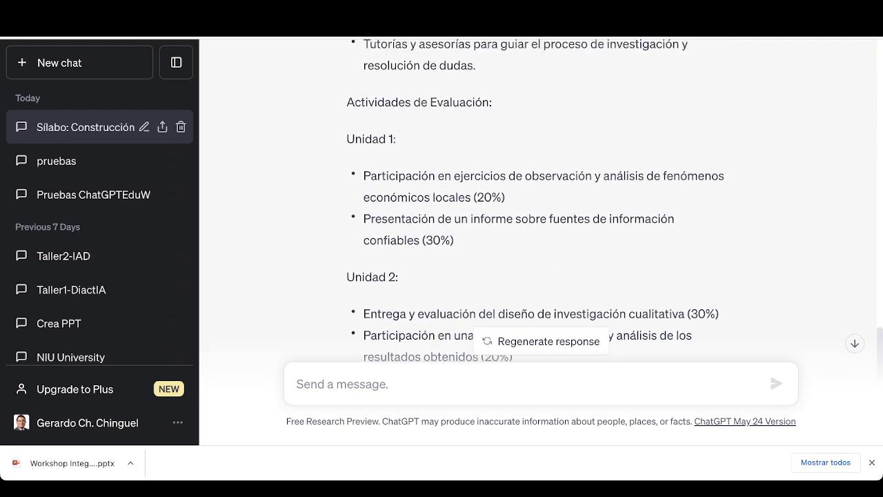
pyautogui.scroll(1, 538, 201)
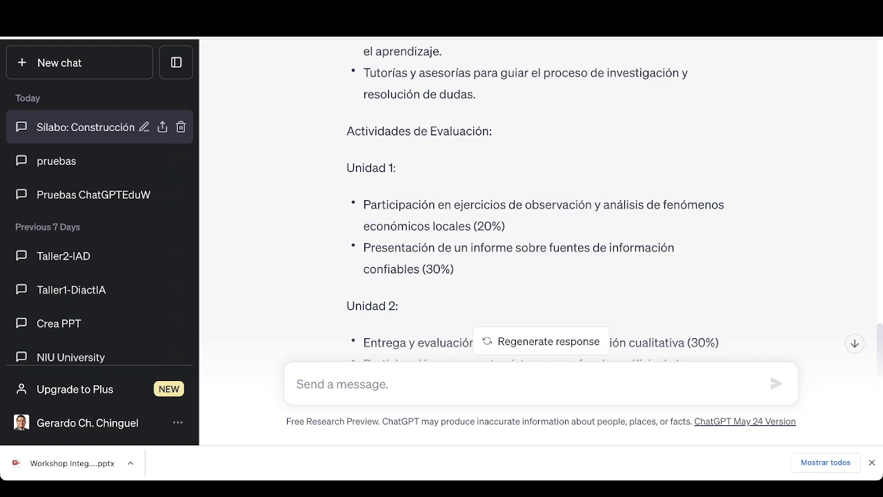
pyautogui.scroll(20, 538, 200)
pyautogui.scroll(6, 538, 200)
pyautogui.scroll(-15, 538, 200)
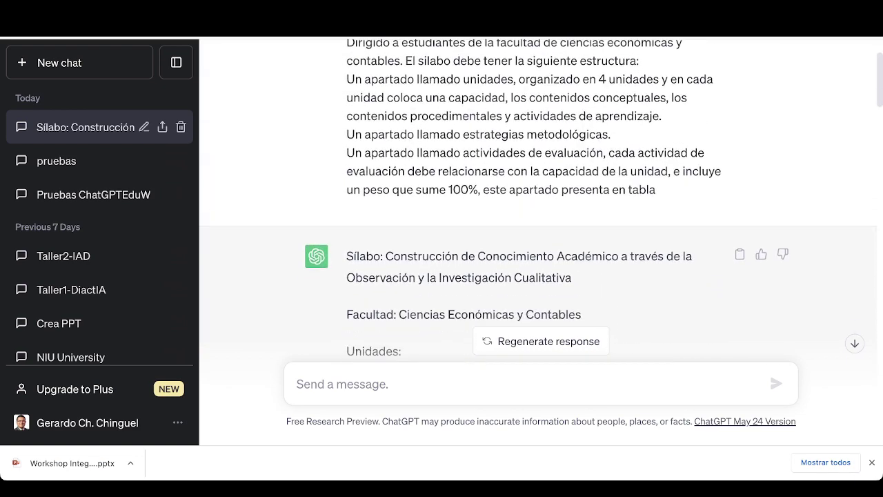
pyautogui.scroll(-10, 538, 201)
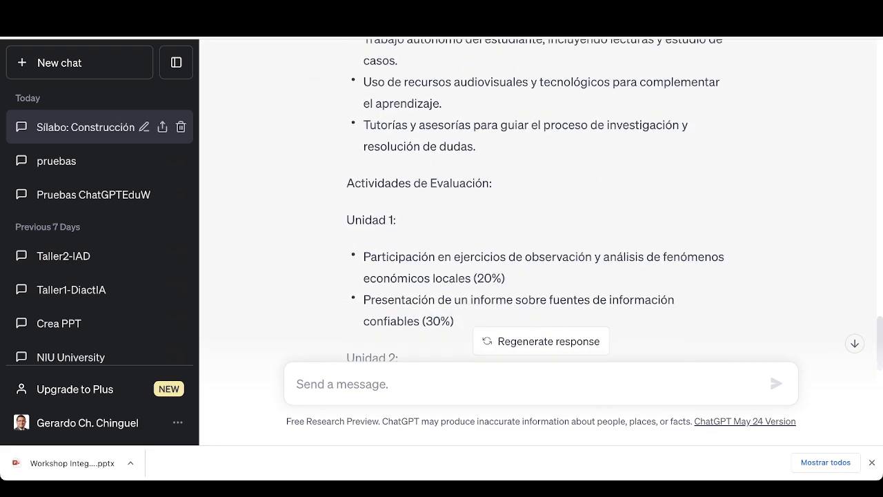
pyautogui.scroll(-3, 539, 200)
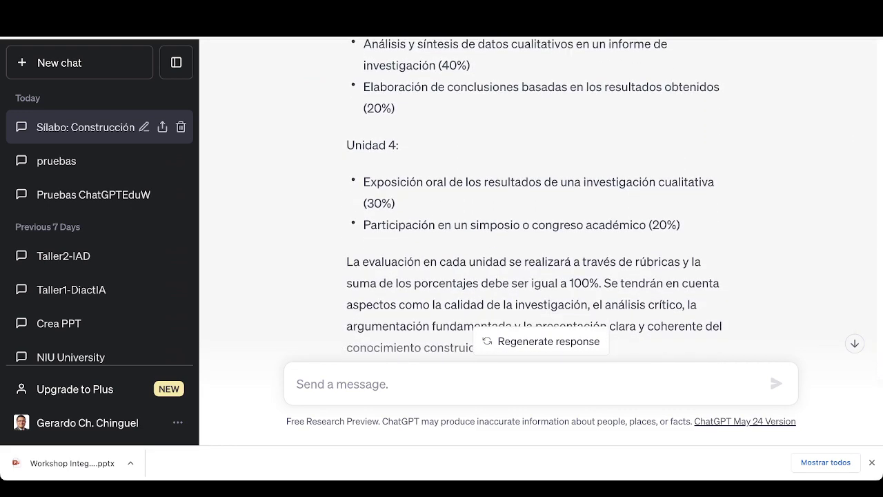
pyautogui.scroll(7, 538, 200)
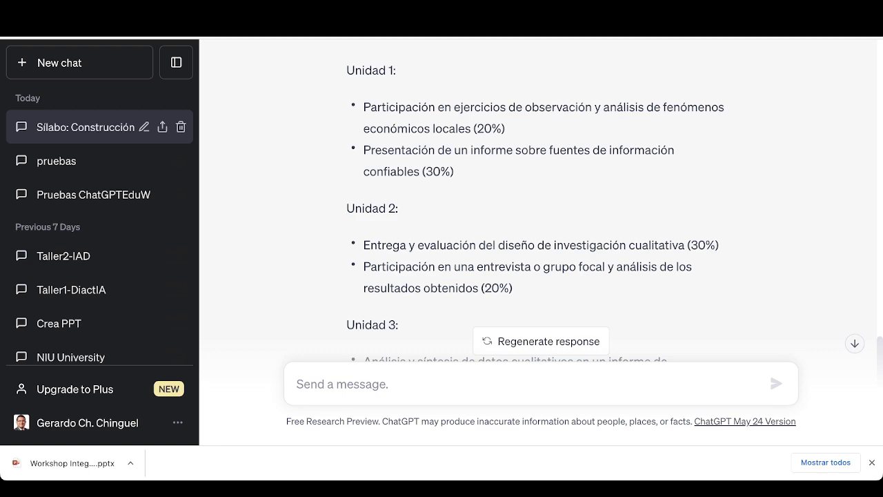
# Edit the sent prompt by inserting "presenta en una tabla" after "actividades de evaluación," and deleting ", este apartado presenta en tabla", and resubmit it.
pyautogui.scroll(10, 535, 200)
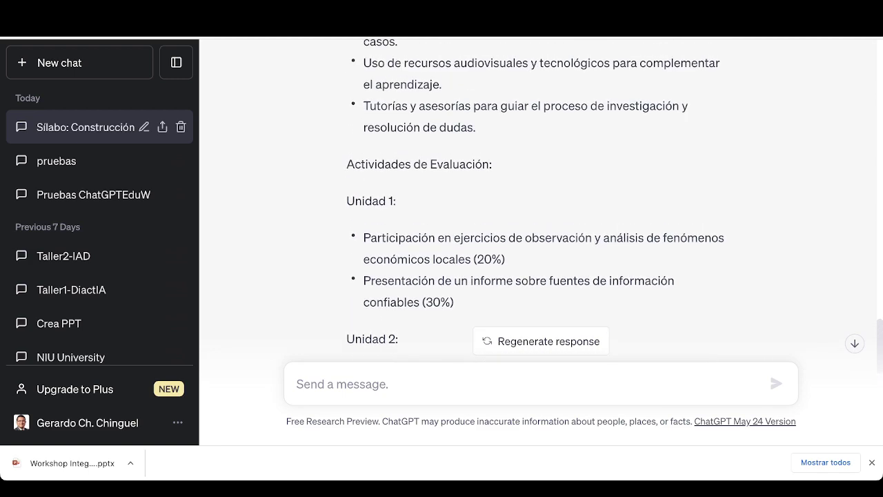
pyautogui.scroll(10, 535, 200)
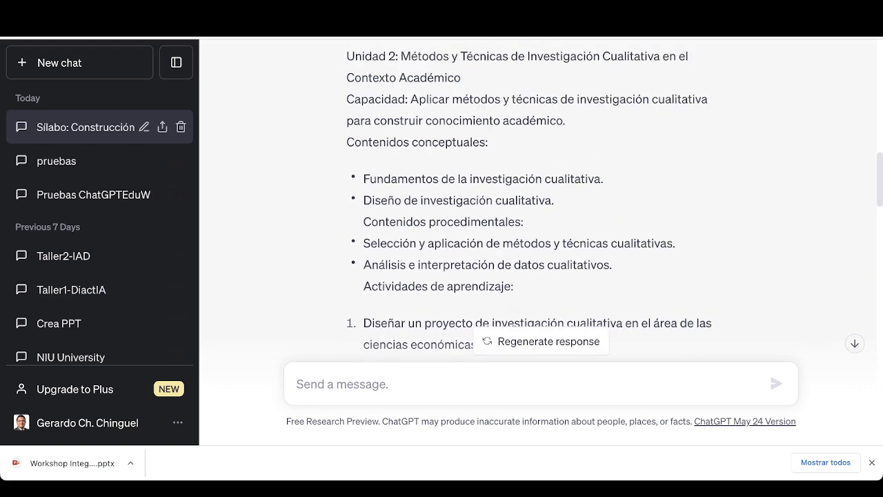
pyautogui.scroll(8, 535, 200)
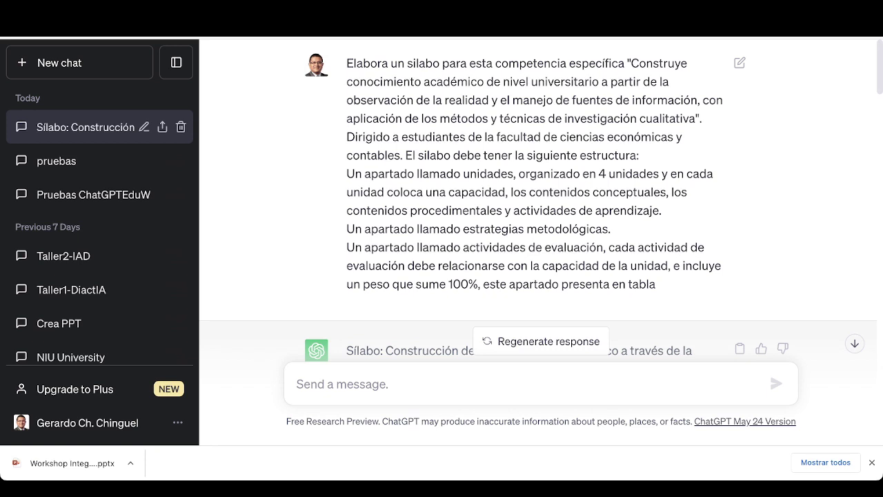
pyautogui.click(739, 63)
pyautogui.click(603, 247)
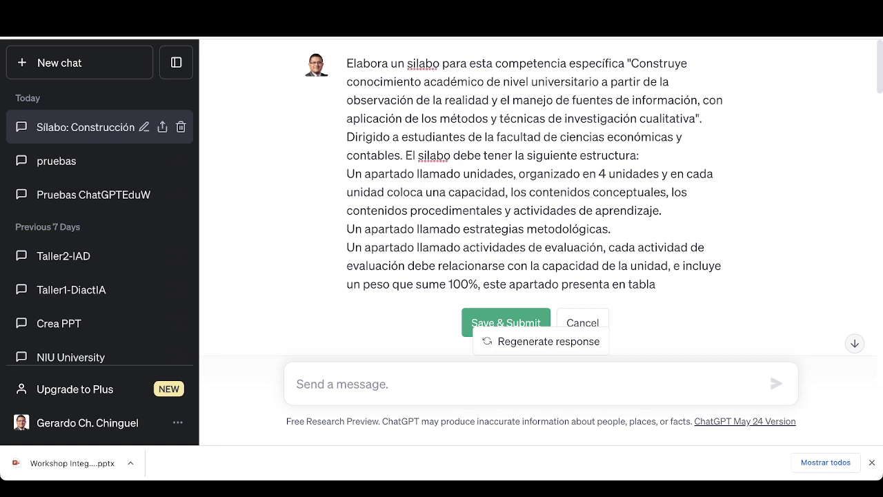
pyautogui.click(609, 247)
pyautogui.write('presen')
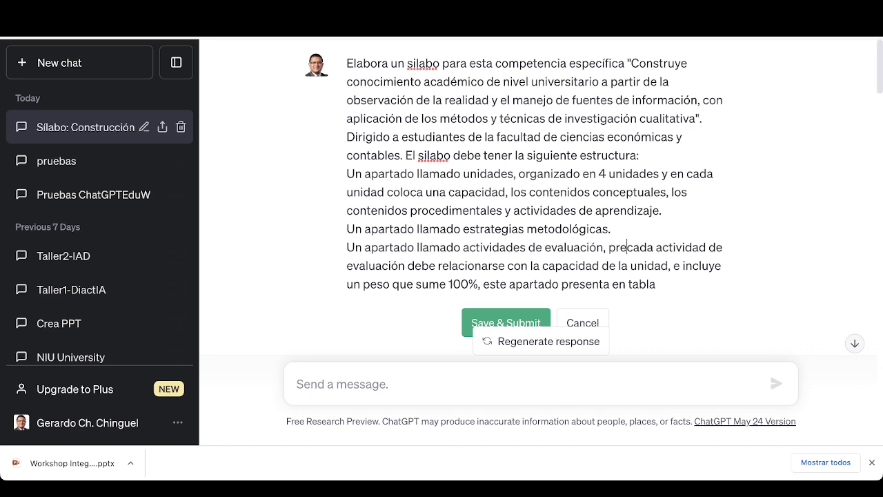
pyautogui.write('ta en una ta')
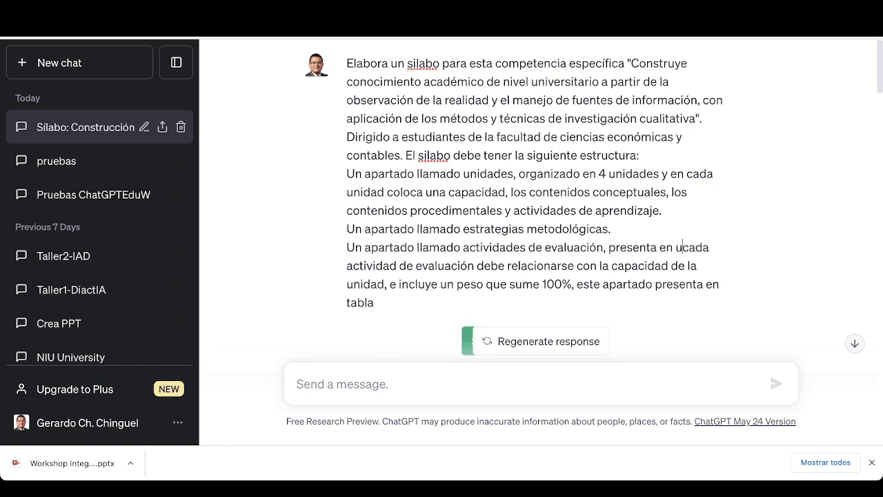
pyautogui.write('bla')
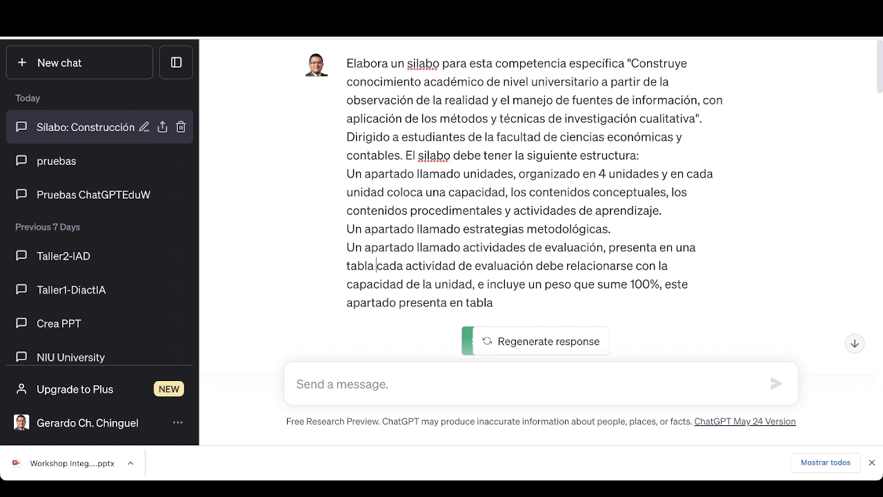
pyautogui.hotkey('ctrl', 'shift', 'End')
pyautogui.press('Delete')
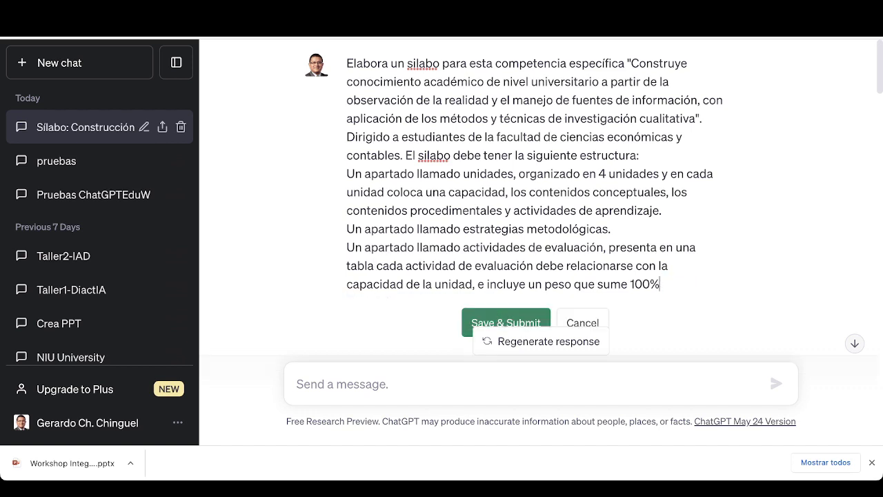
pyautogui.click(506, 322)
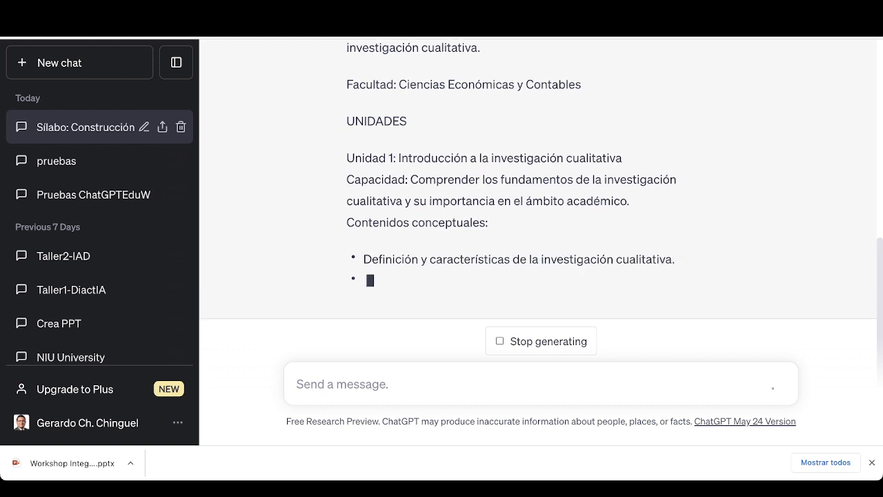
# Check the new syllabus response against the edited prompt and continue generating it from the Unidad 4 capacity.
pyautogui.scroll(2, 538, 179)
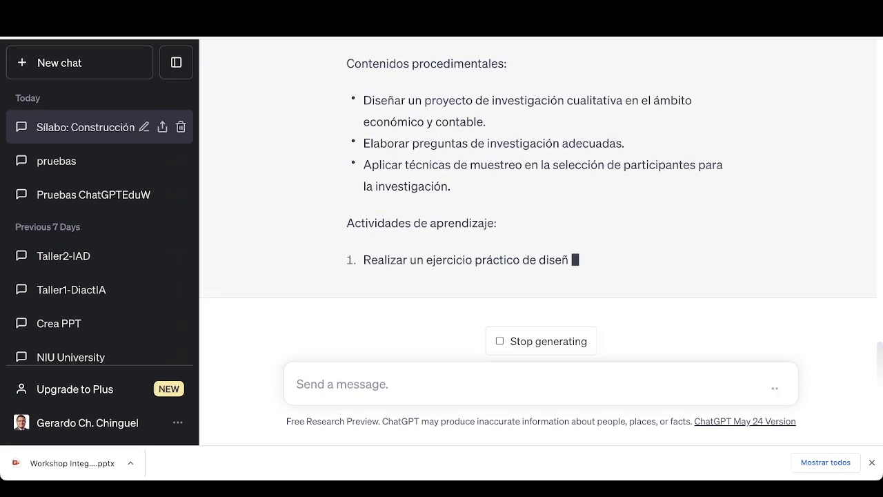
pyautogui.scroll(5, 539, 200)
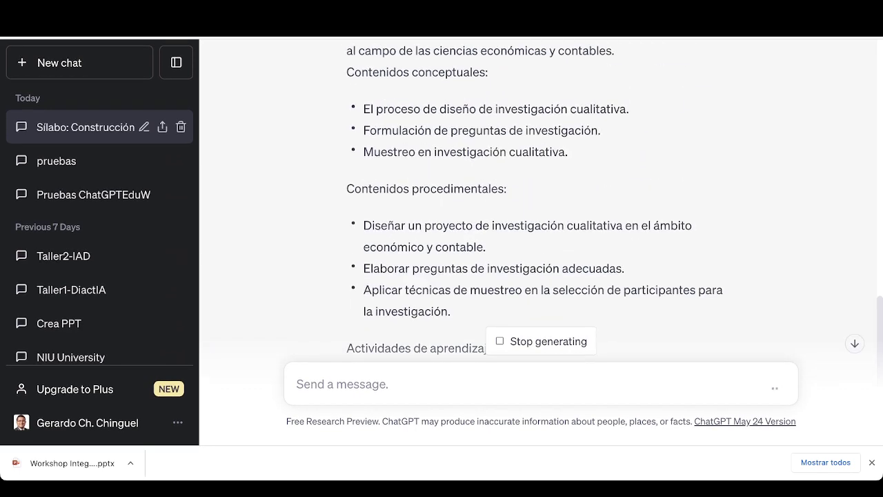
pyautogui.scroll(-5, 538, 200)
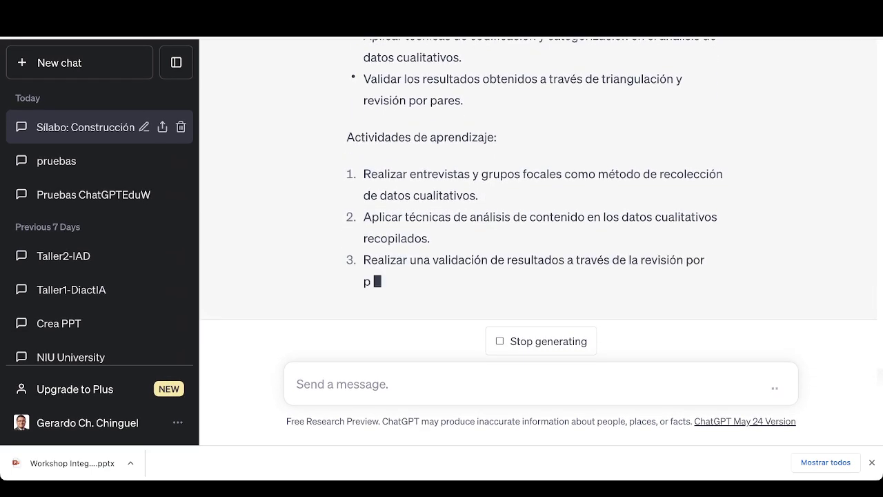
pyautogui.scroll(2, 538, 200)
pyautogui.scroll(15, 538, 200)
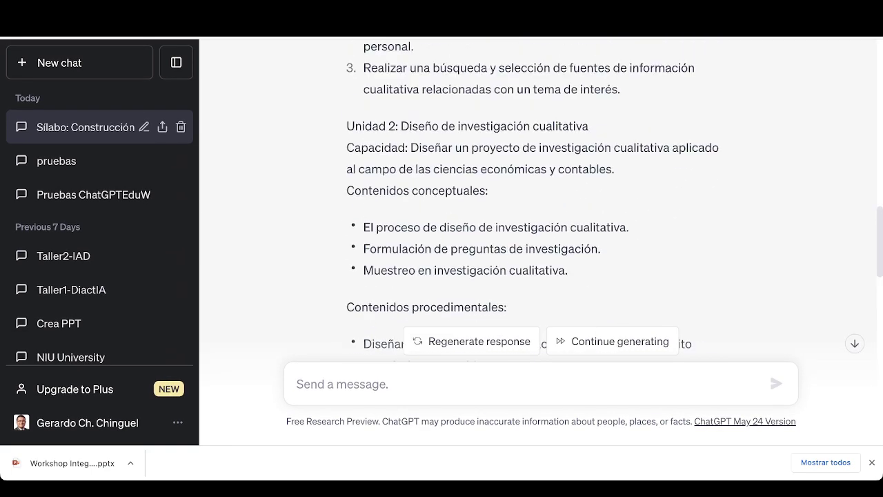
pyautogui.scroll(5, 538, 201)
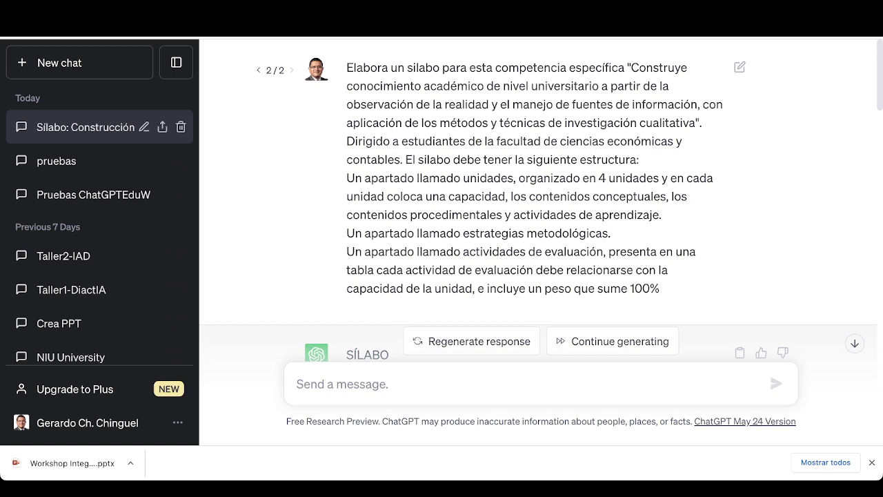
pyautogui.scroll(-15, 539, 200)
pyautogui.scroll(-6, 538, 200)
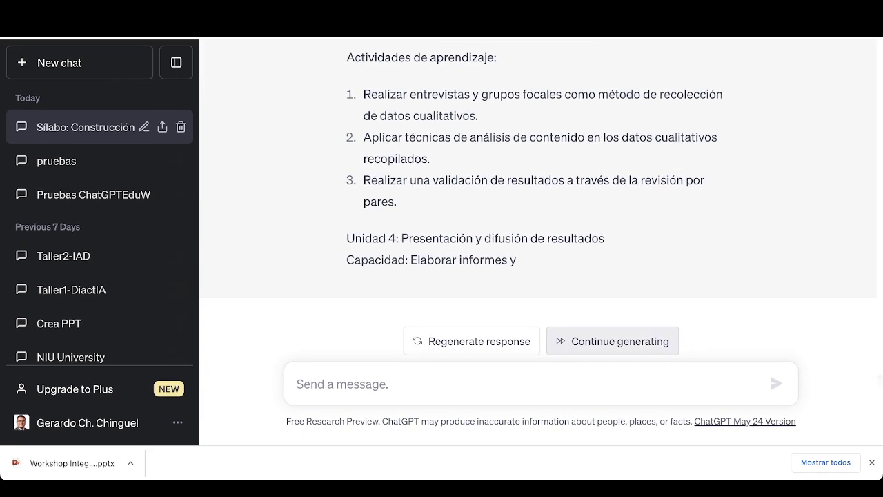
pyautogui.click(613, 341)
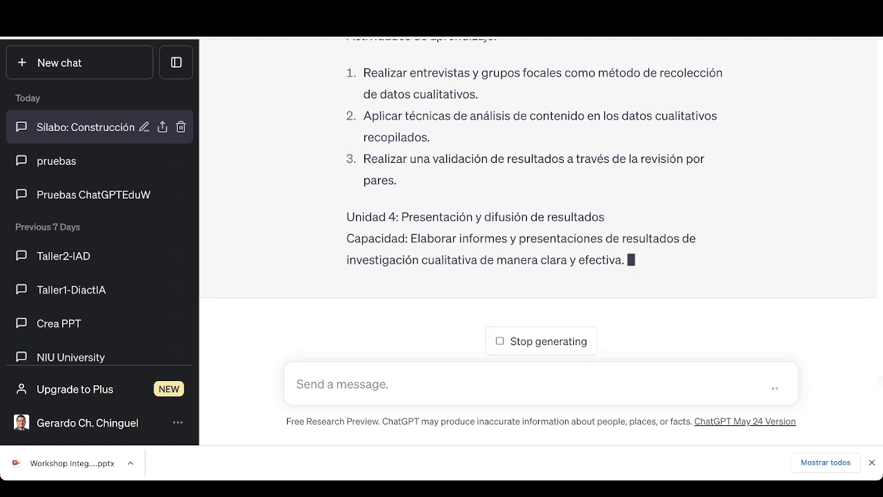
# Review the regenerated syllabus from the specific competency through the units and methodological strategies to the evaluation activities table.
pyautogui.scroll(15, 538, 201)
pyautogui.scroll(3, 539, 200)
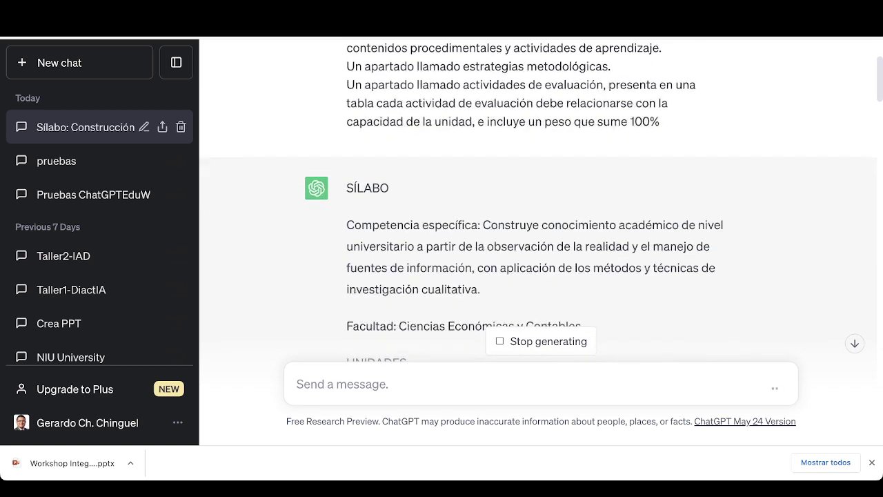
pyautogui.scroll(-18, 540, 207)
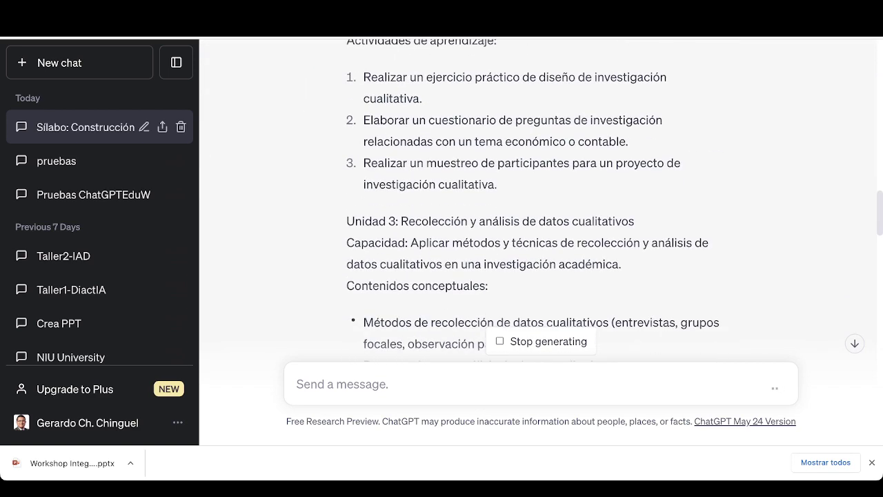
pyautogui.scroll(-8, 538, 200)
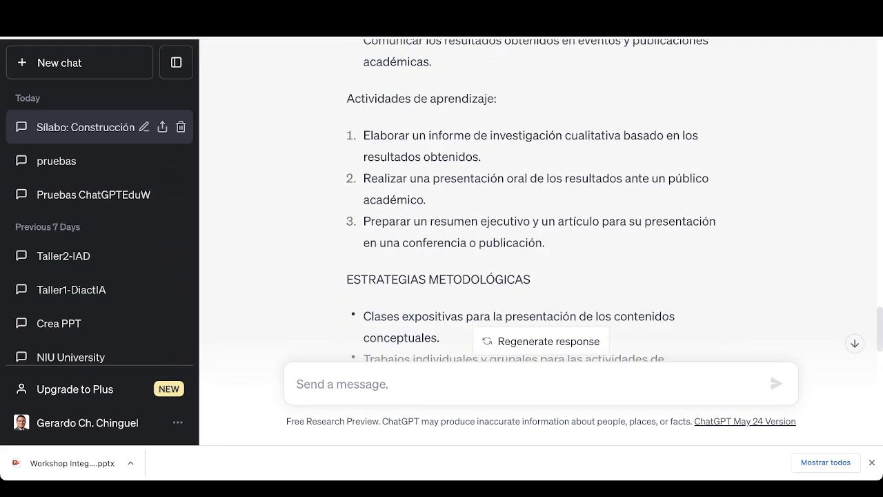
pyautogui.scroll(-3, 538, 200)
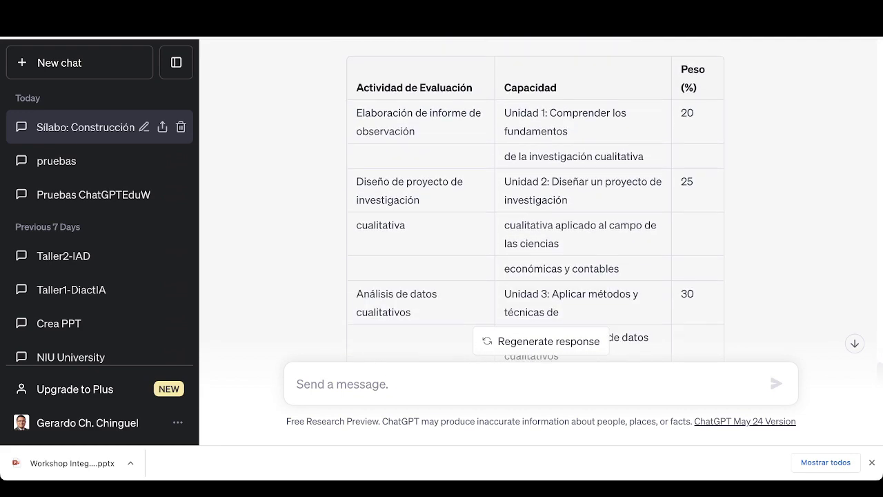
# Review the evaluation activities table by activity, unit capacity and weight, along with the methodological strategies above it.
pyautogui.scroll(-2, 535, 200)
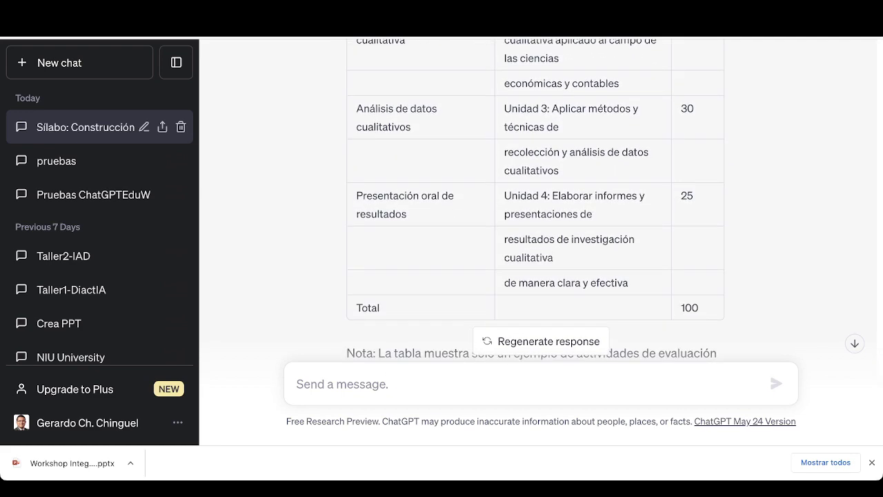
pyautogui.scroll(5, 536, 200)
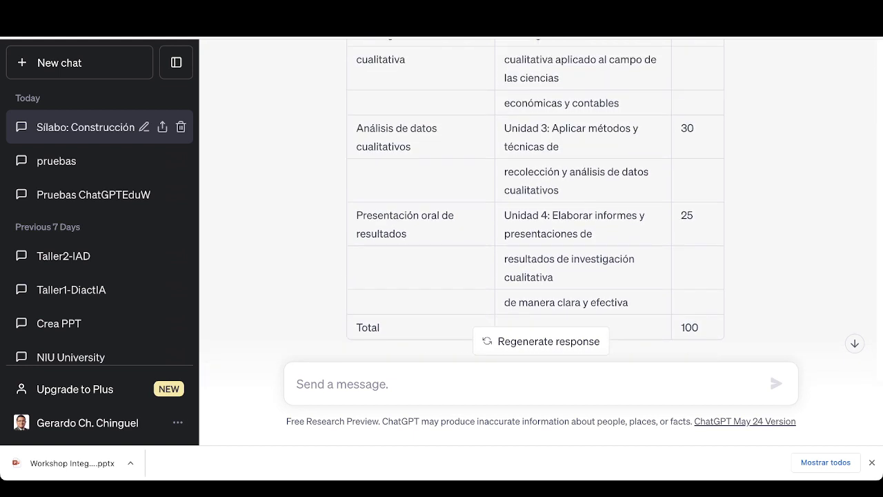
pyautogui.scroll(-2, 535, 200)
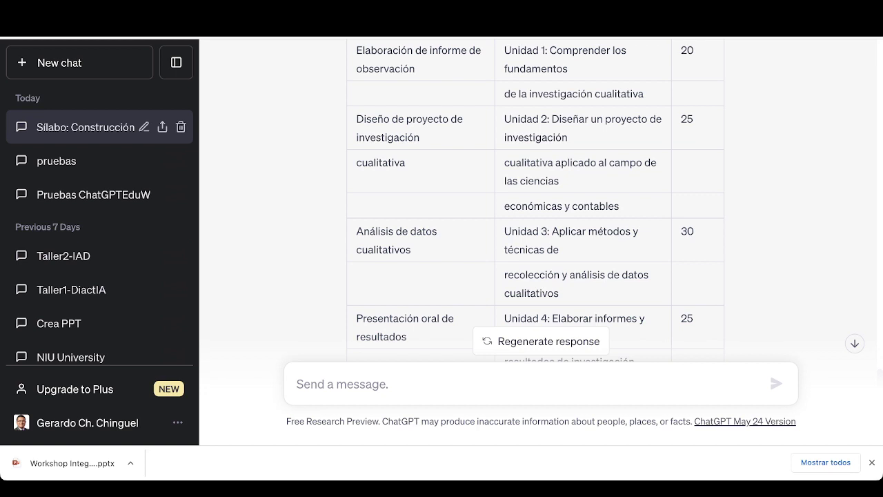
pyautogui.scroll(5, 536, 200)
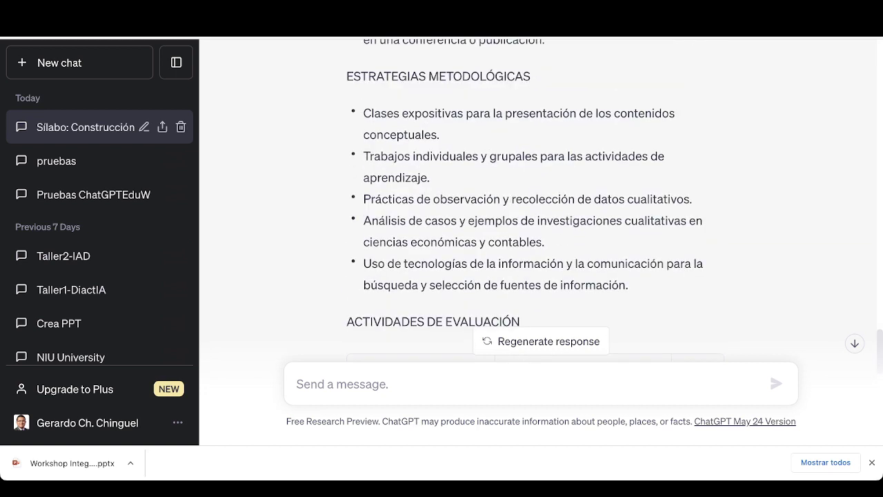
# Copy the example prompt of "Elabora un examen con tipos de preguntas" from the Notion prompt database and paste it into the ChatGPT message.
pyautogui.hotkey('ctrl', 'Tab')
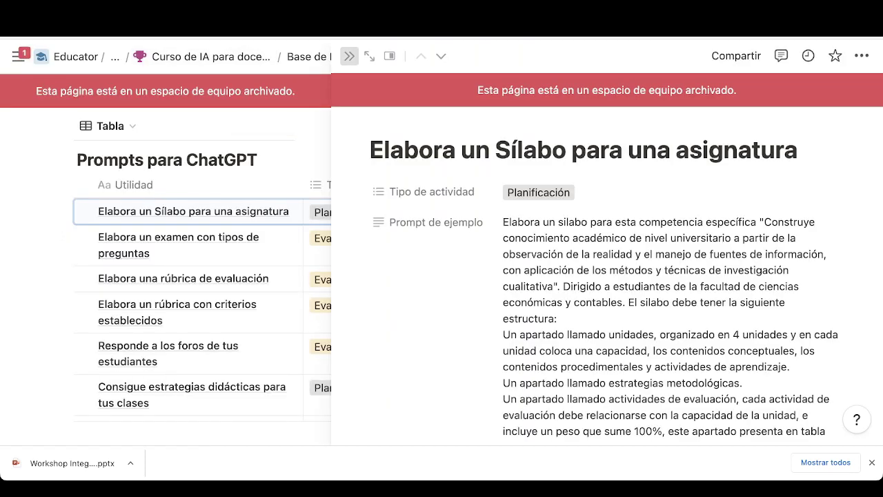
pyautogui.click(349, 56)
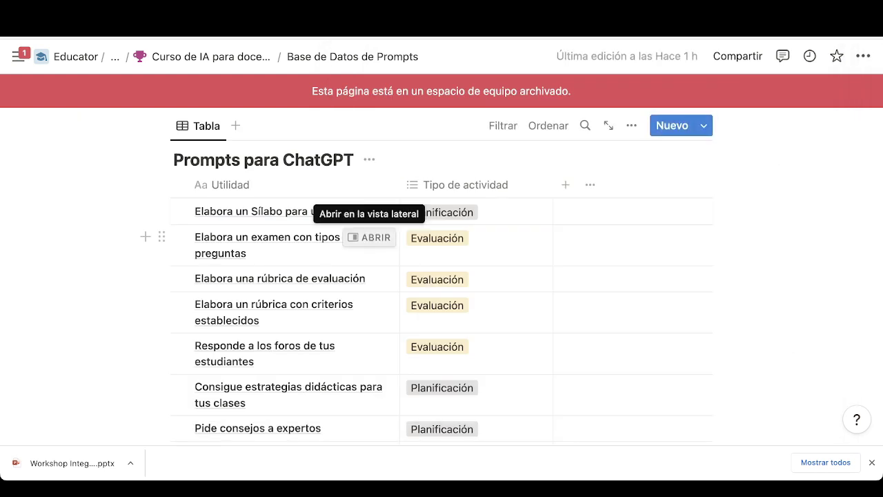
pyautogui.click(370, 237)
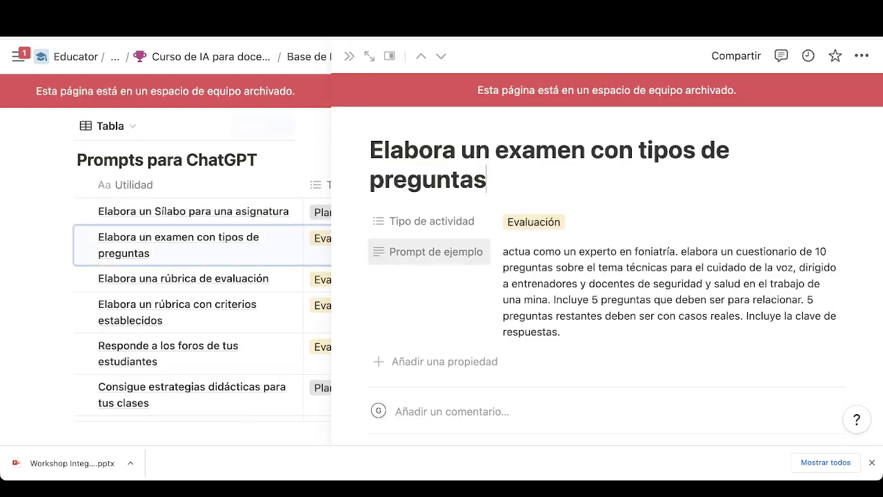
pyautogui.click(832, 251)
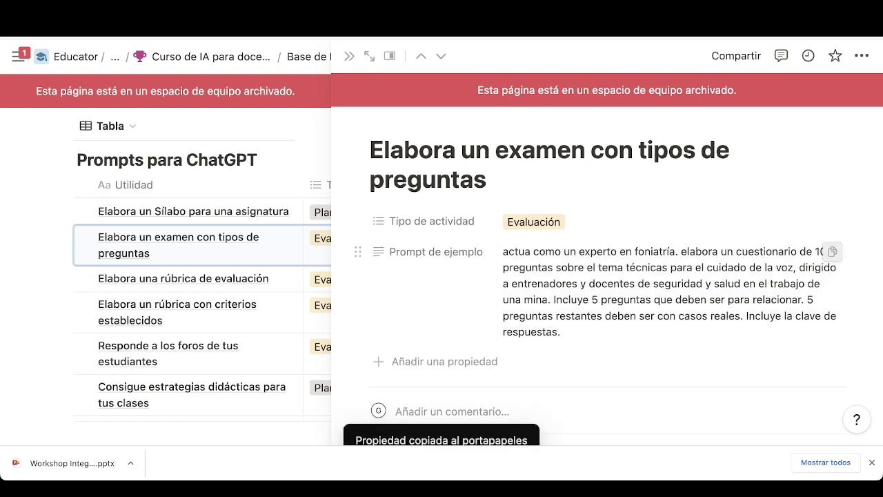
pyautogui.hotkey('ctrl', 'Tab')
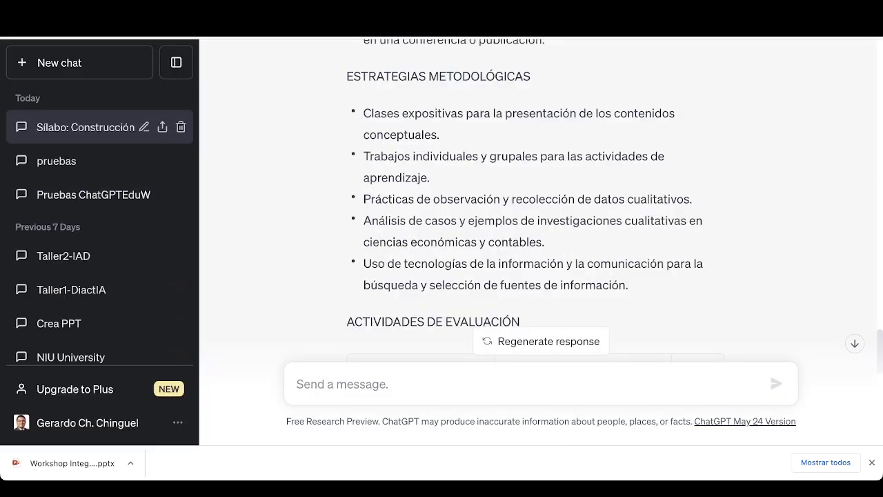
pyautogui.hotkey('ctrl', 'v')
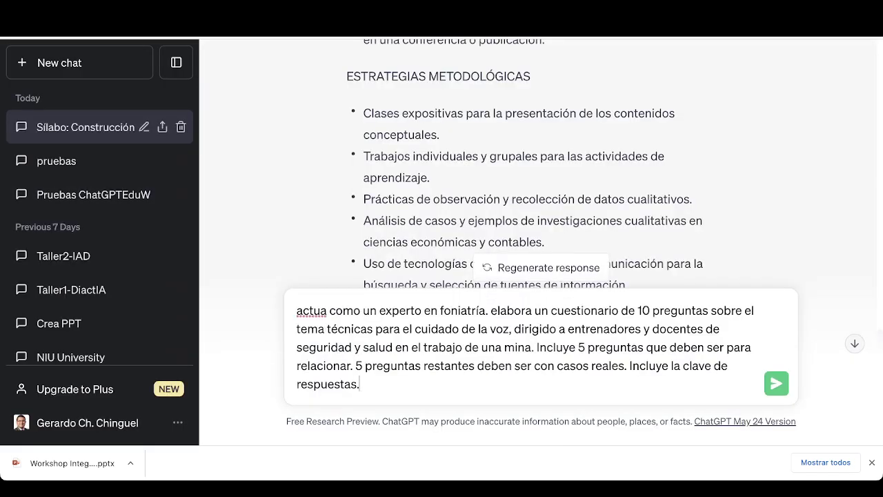
# Go through the exam prompt's expert role, question count, topic, audience, question types and answer key request, and send it.
pyautogui.moveTo(296, 311); pyautogui.dragTo(486, 312)
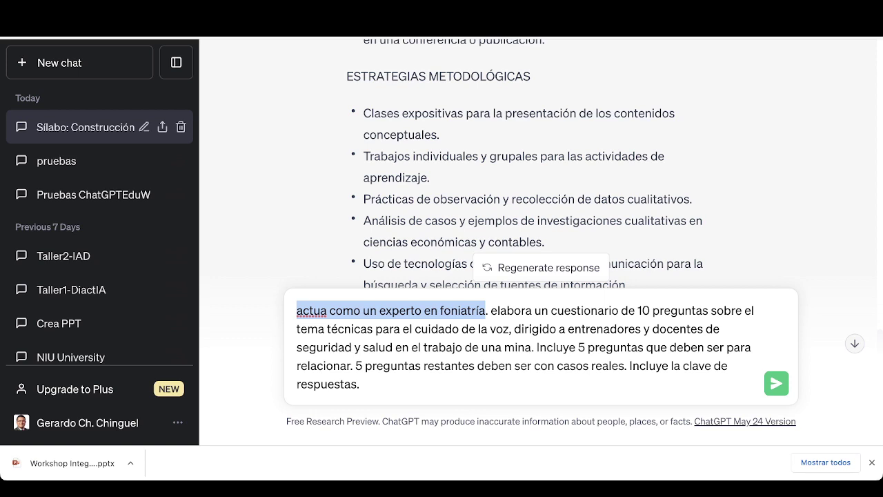
pyautogui.click(485, 311)
pyautogui.moveTo(485, 311); pyautogui.dragTo(297, 310)
pyautogui.click(343, 310)
pyautogui.doubleClick(462, 311)
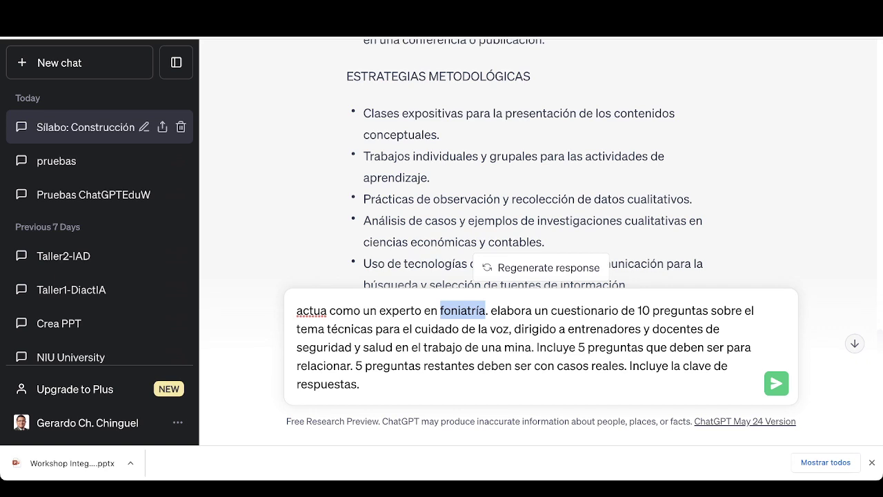
pyautogui.click(507, 310)
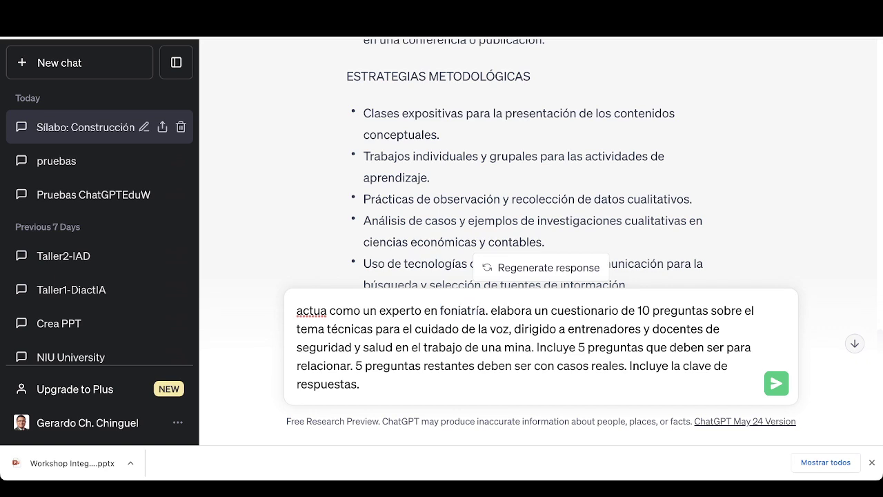
pyautogui.doubleClick(642, 310)
pyautogui.click(515, 328)
pyautogui.click(540, 347)
pyautogui.click(351, 366)
pyautogui.click(360, 383)
pyautogui.press('Return')
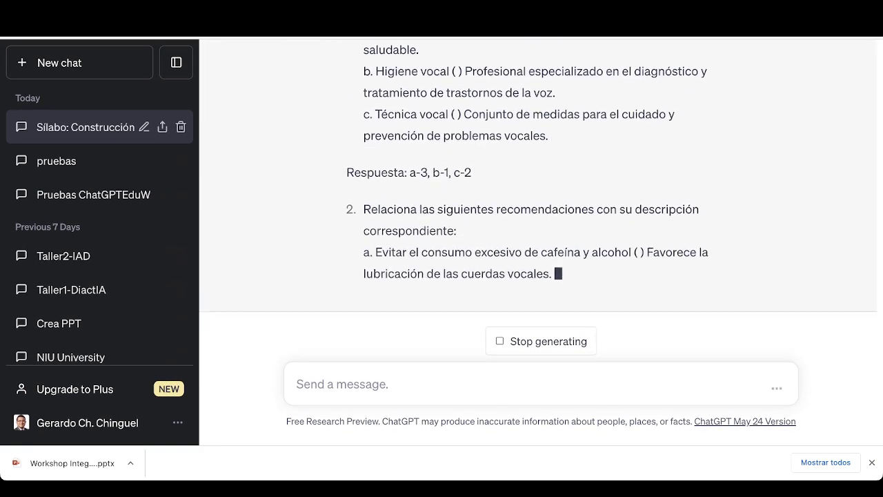
# Review the generated voice-care questionnaire from the matching questions through the completion items to the real-case questions and suggested answers.
pyautogui.scroll(3, 539, 200)
pyautogui.scroll(-1, 538, 200)
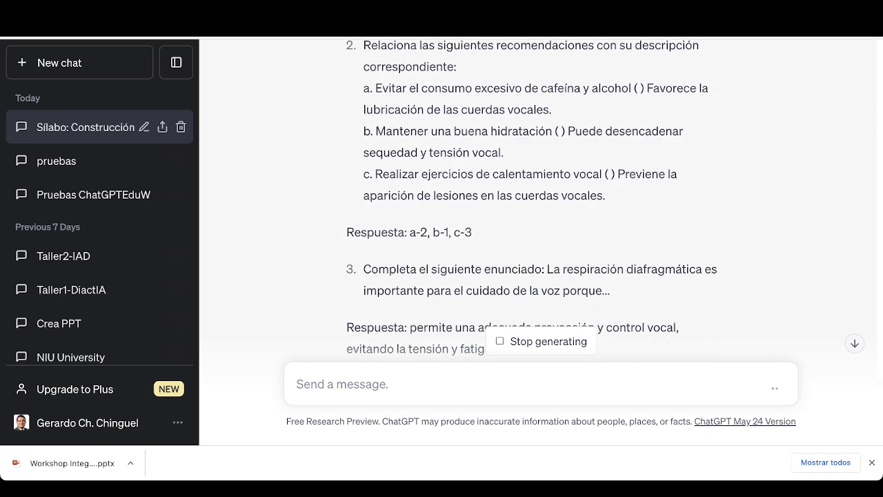
pyautogui.scroll(1, 532, 201)
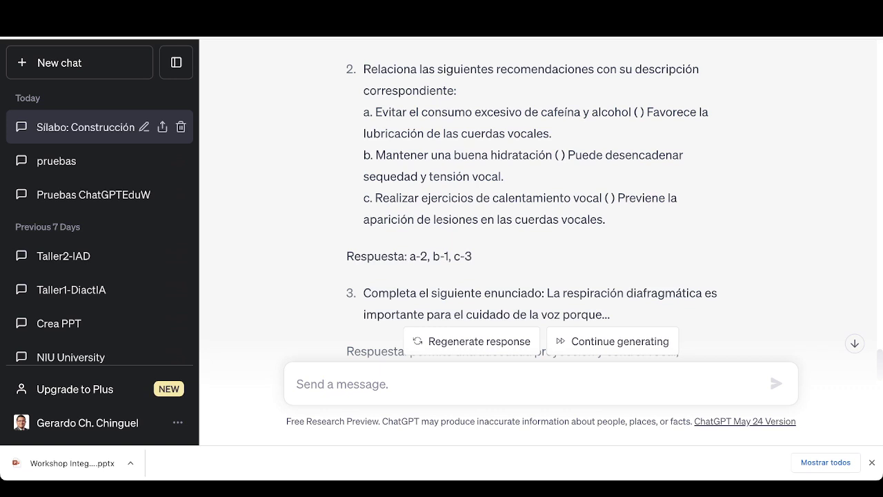
pyautogui.scroll(-3, 532, 206)
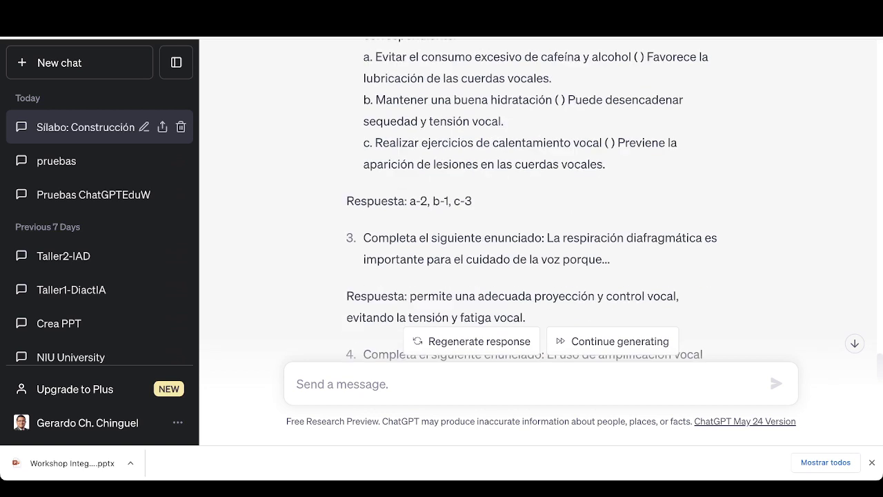
pyautogui.scroll(-1, 532, 205)
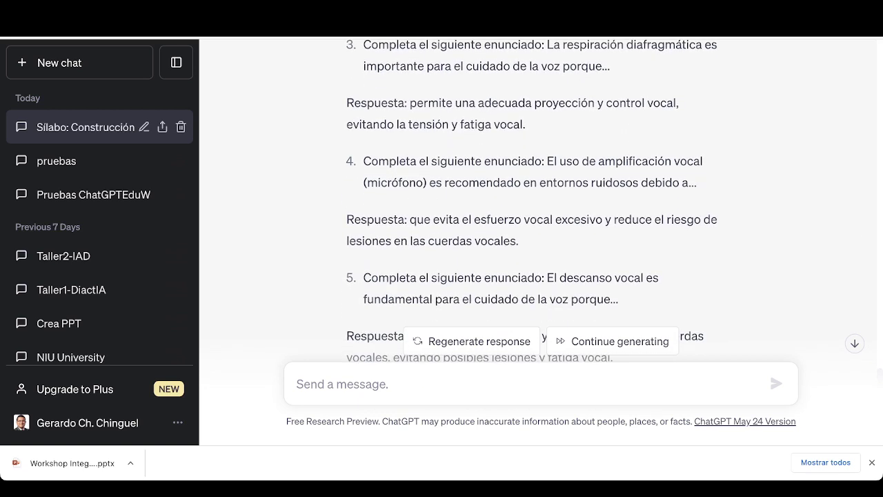
pyautogui.scroll(1, 532, 205)
pyautogui.scroll(-1, 532, 205)
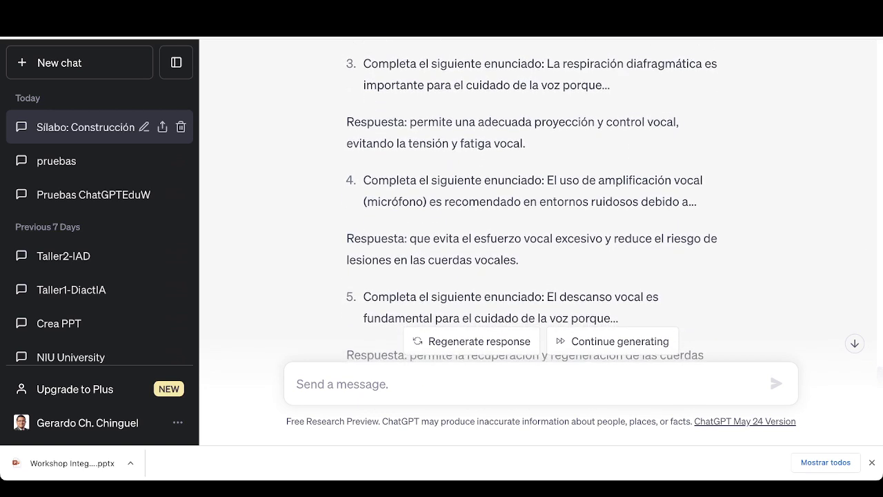
pyautogui.scroll(-1, 532, 205)
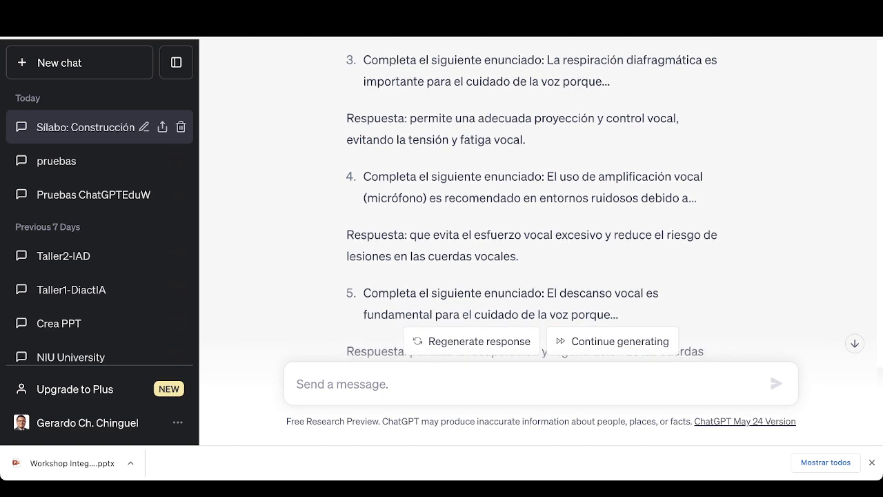
pyautogui.scroll(-3, 532, 206)
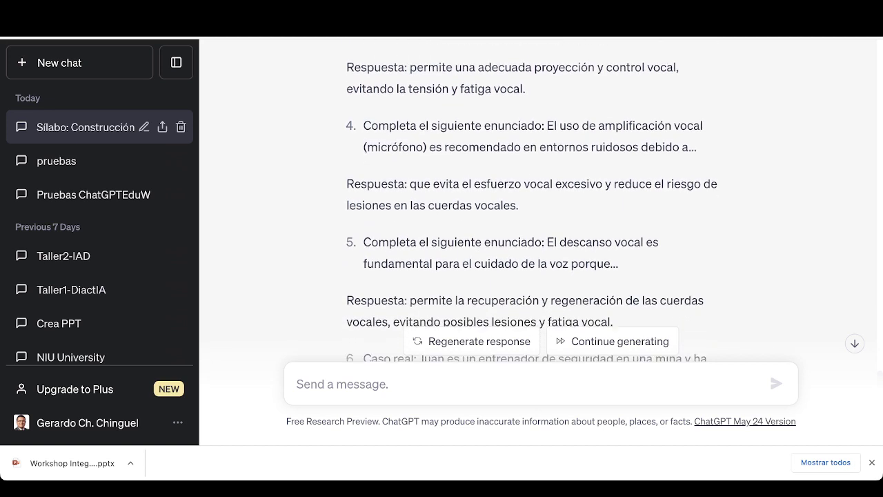
pyautogui.scroll(-2, 532, 200)
pyautogui.scroll(-3, 532, 200)
pyautogui.scroll(-5, 532, 200)
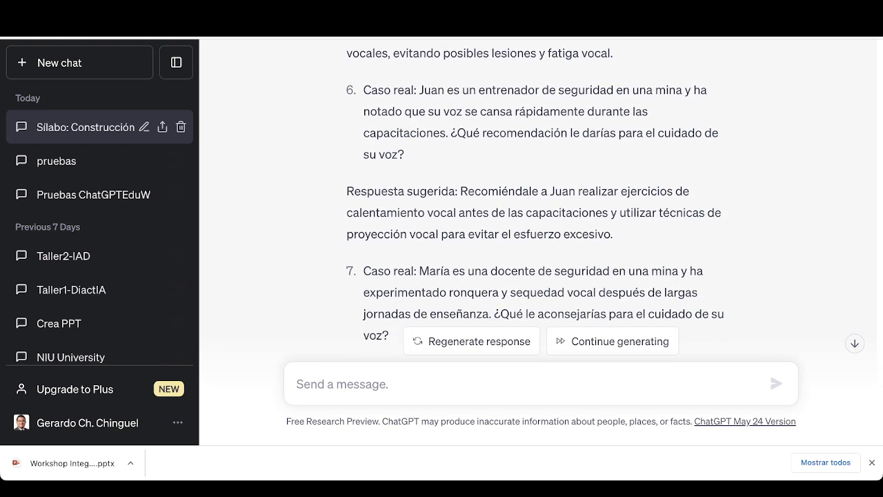
pyautogui.scroll(-8, 532, 200)
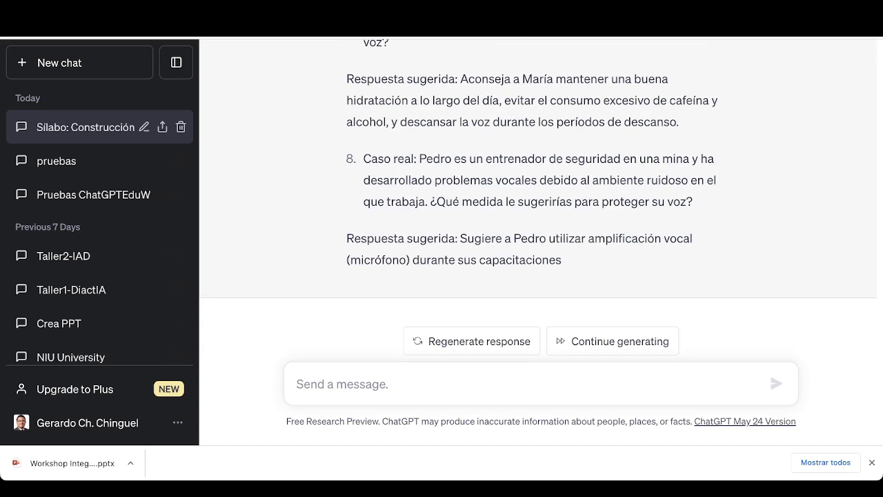
# Continue generating the questionnaire and check its remaining real-case questions and answer key against the sent prompt.
pyautogui.click(613, 340)
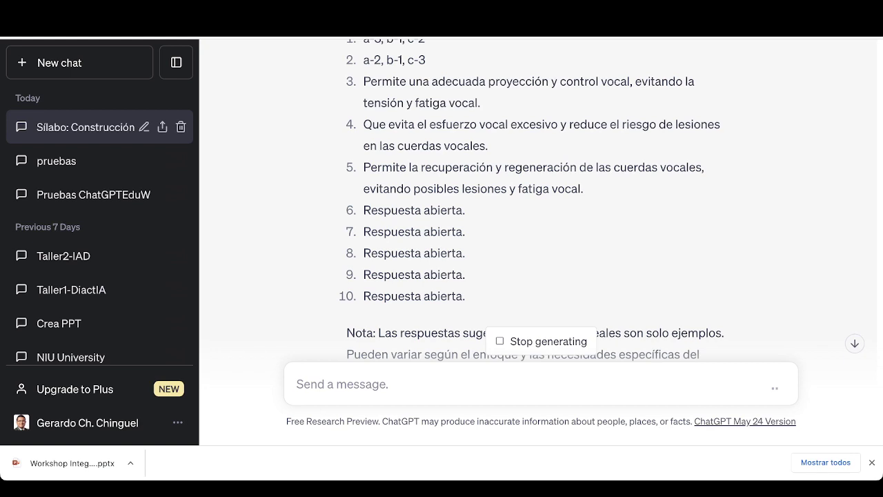
pyautogui.scroll(3, 538, 200)
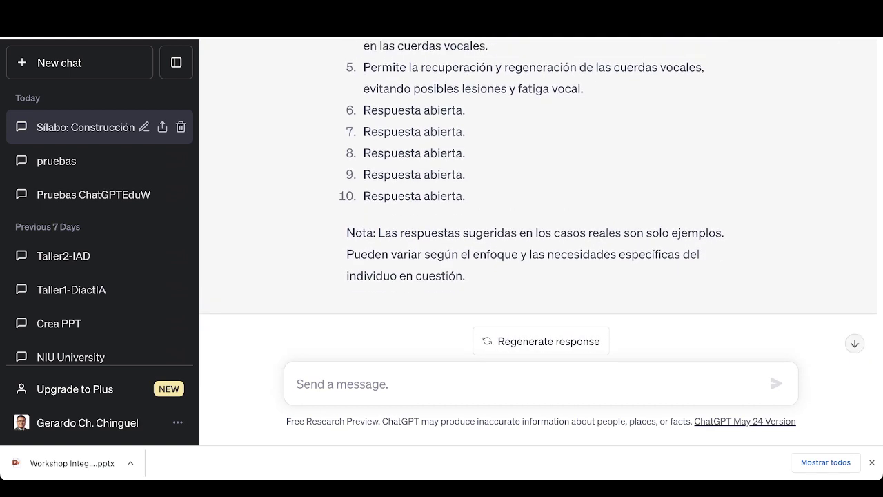
pyautogui.scroll(-2, 538, 200)
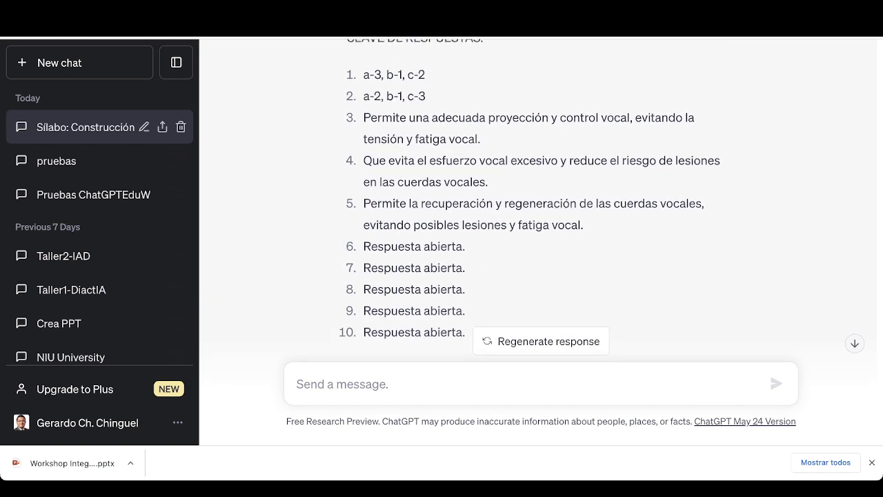
pyautogui.scroll(3, 538, 201)
pyautogui.scroll(15, 538, 200)
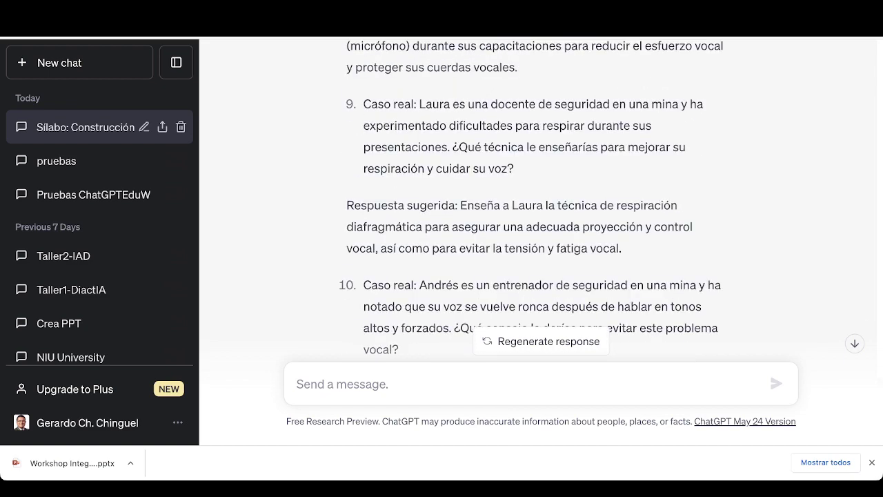
pyautogui.scroll(15, 538, 200)
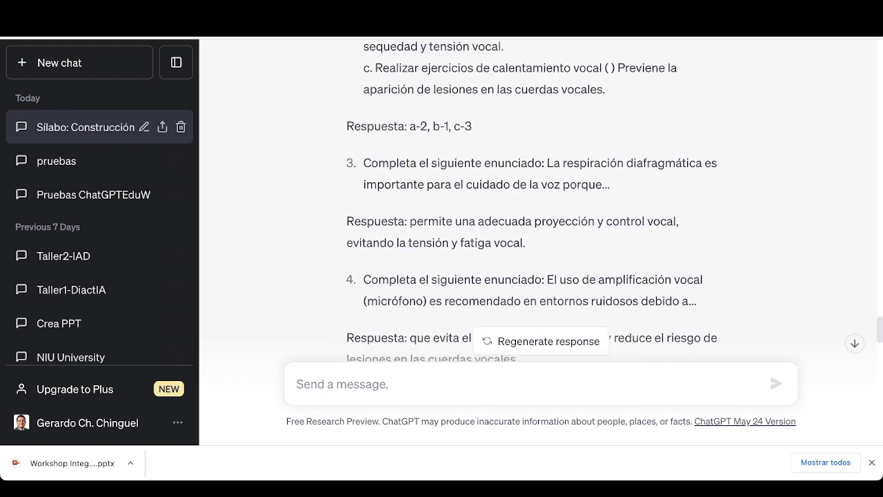
pyautogui.scroll(2, 538, 200)
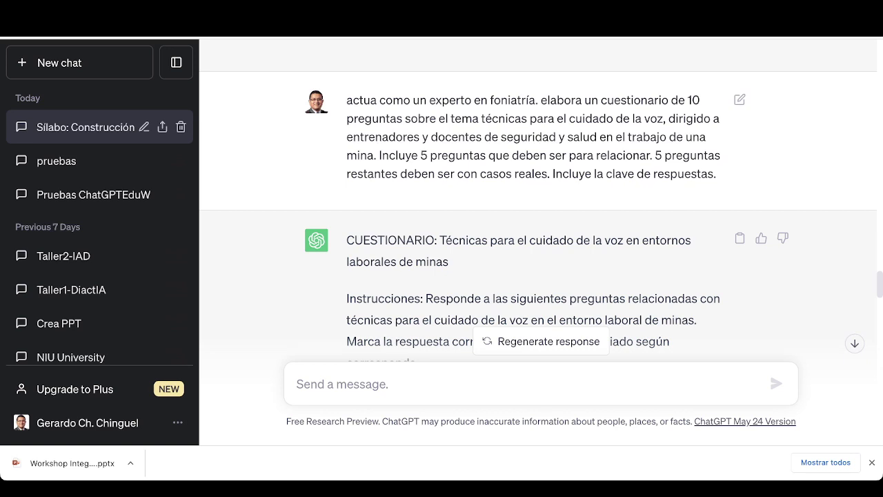
# Copy the example prompt of "Elabora una rúbrica de evaluación" from the Notion database and paste it into the ChatGPT message.
pyautogui.hotkey('ctrl', 'Tab')
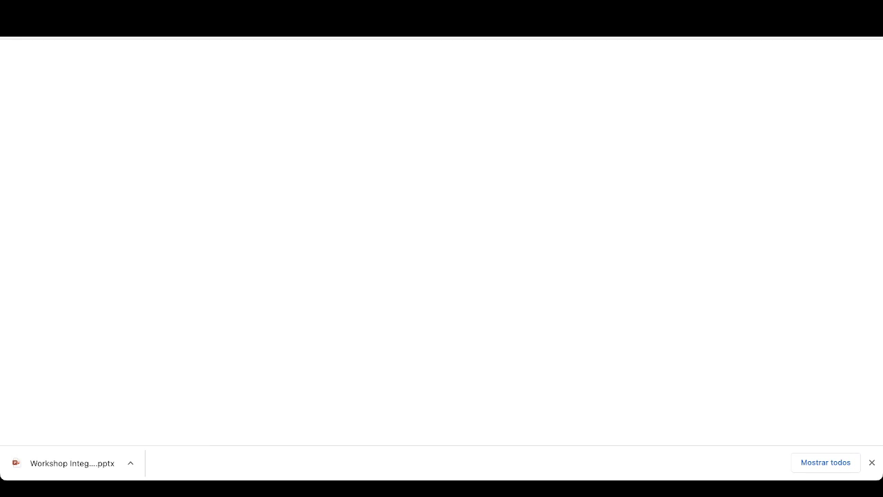
pyautogui.click(349, 56)
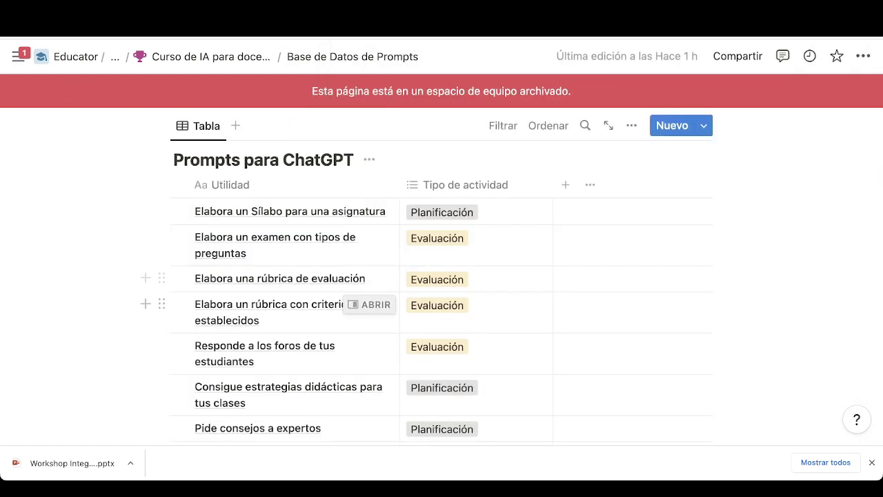
pyautogui.click(371, 278)
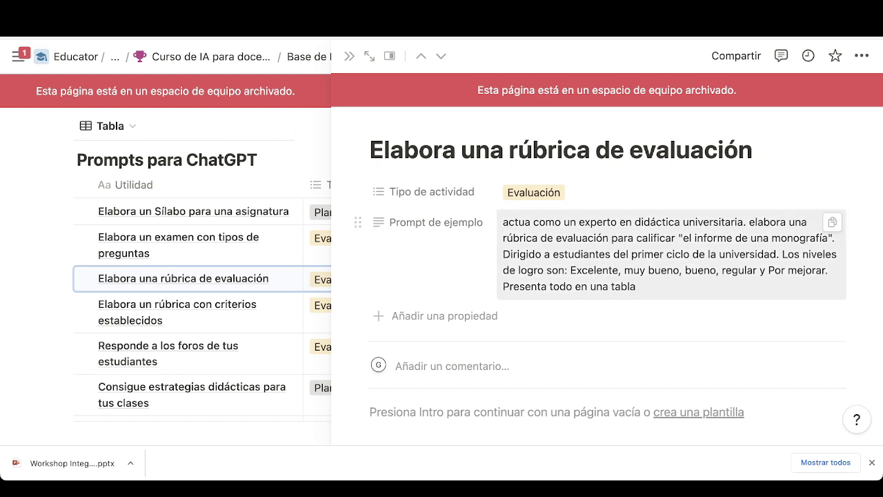
pyautogui.click(832, 221)
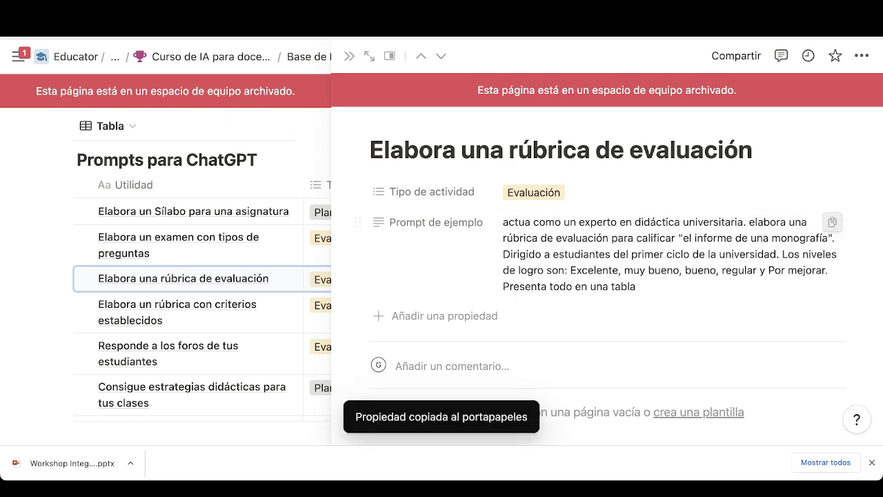
pyautogui.hotkey('ctrl', 'Tab')
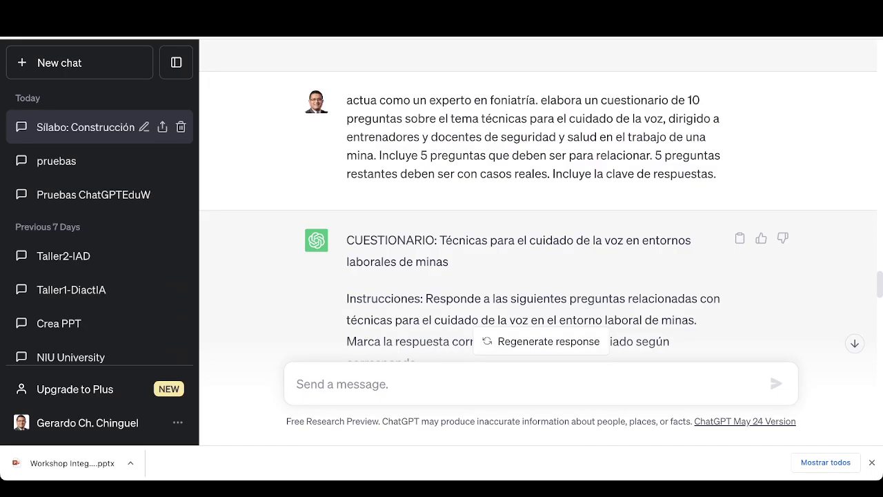
pyautogui.hotkey('ctrl', 'v')
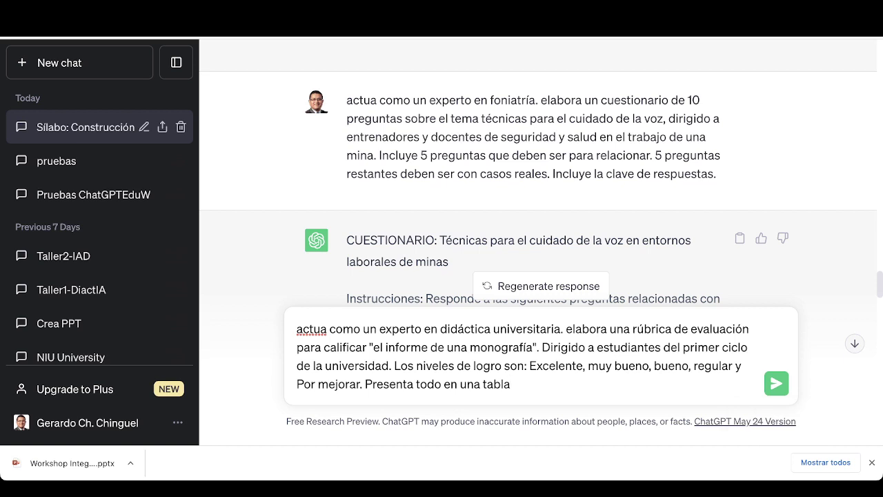
# Send the prompt for a rubric grading "el informe de una monografía" and review the generated criteria table and achievement level descriptions.
pyautogui.moveTo(372, 347); pyautogui.dragTo(533, 347)
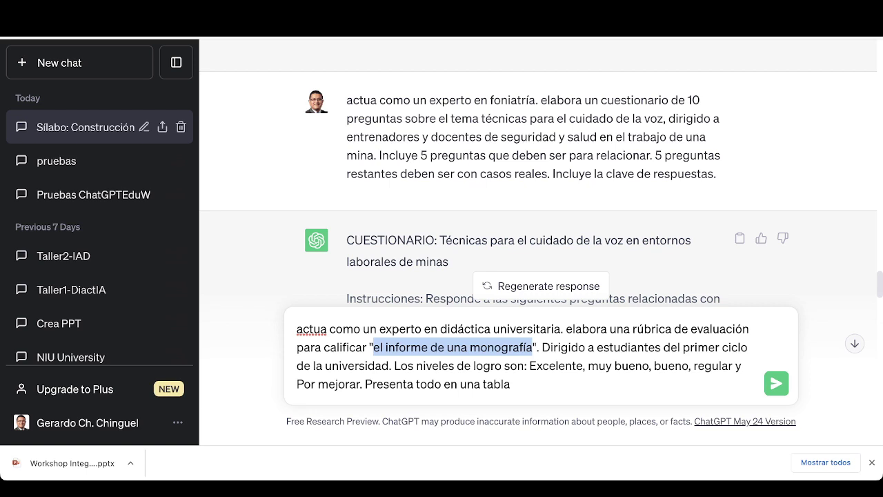
pyautogui.press('Return')
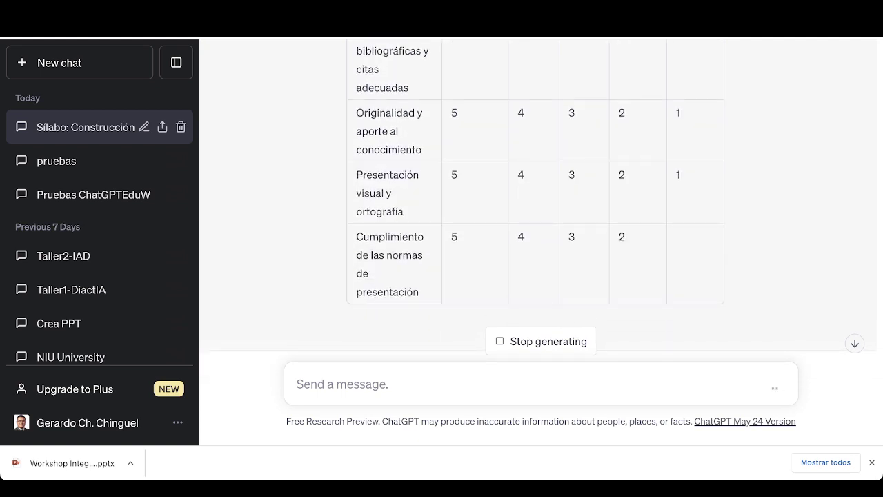
pyautogui.scroll(8, 538, 200)
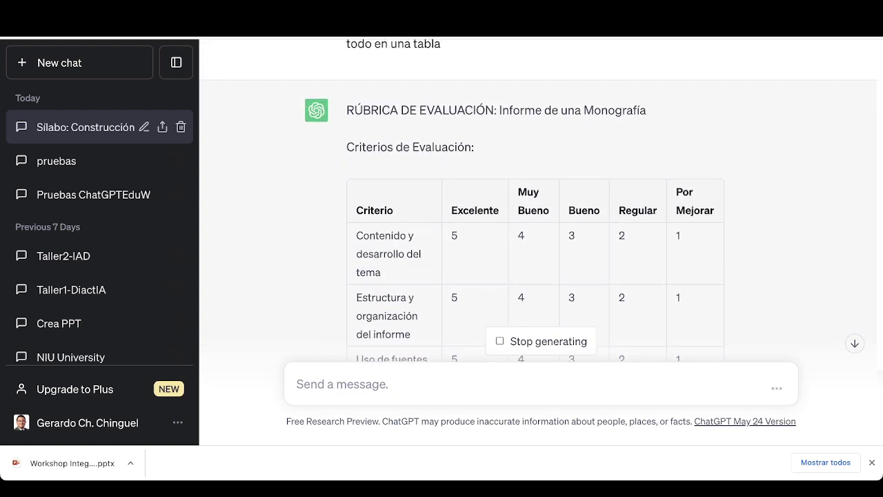
pyautogui.scroll(3, 538, 200)
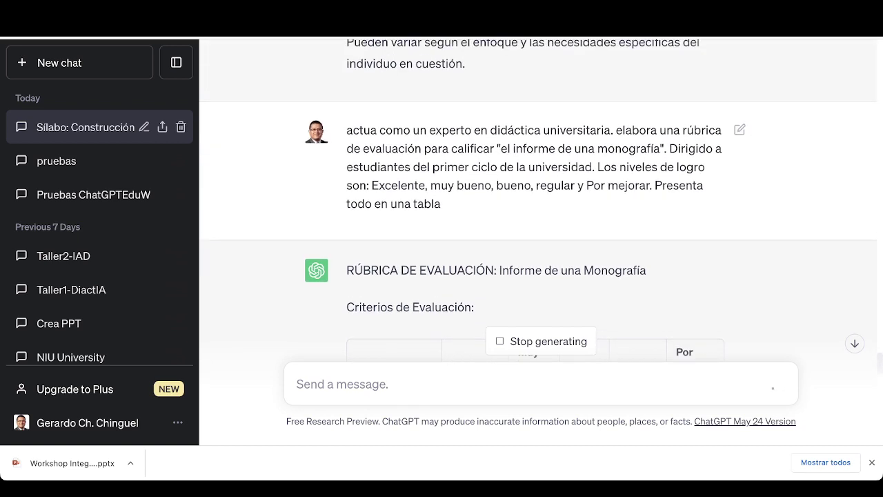
pyautogui.scroll(-15, 538, 200)
pyautogui.scroll(-5, 542, 200)
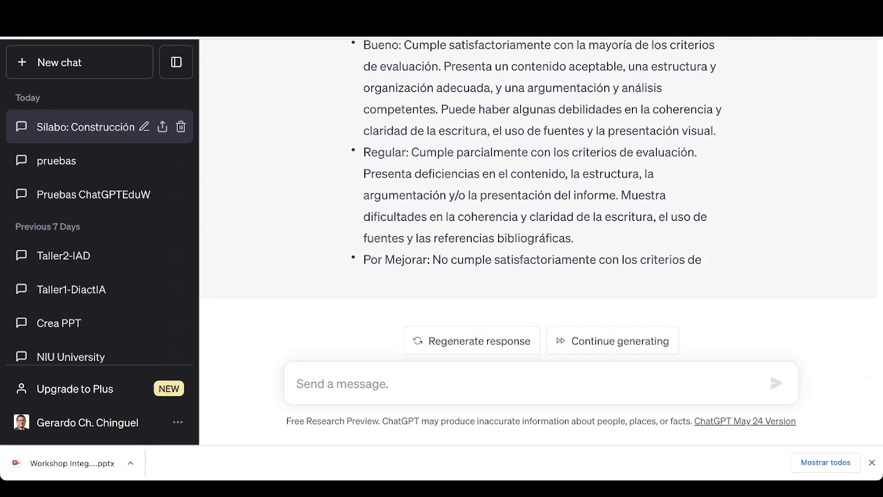
pyautogui.scroll(15, 538, 200)
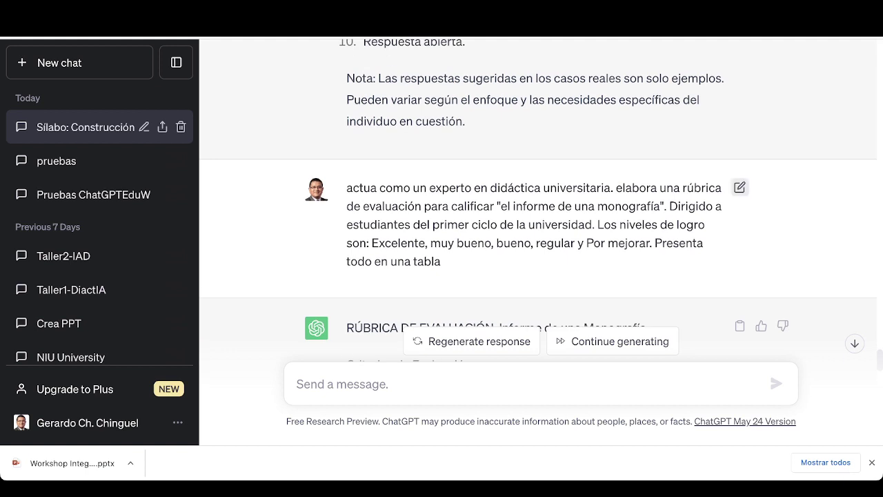
# Resubmit the sent monograph report rubric prompt without changing its text and examine the new table's levels and "Contenido" descriptors.
pyautogui.click(740, 187)
pyautogui.click(506, 299)
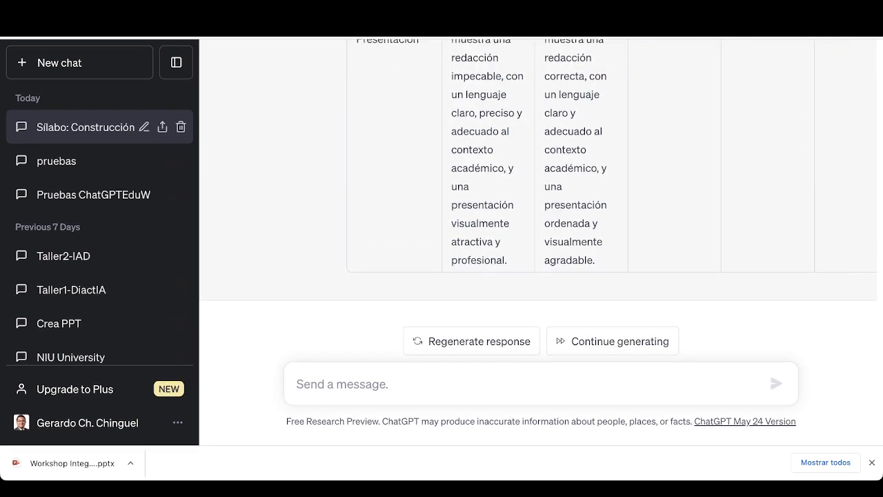
pyautogui.scroll(7, 605, 200)
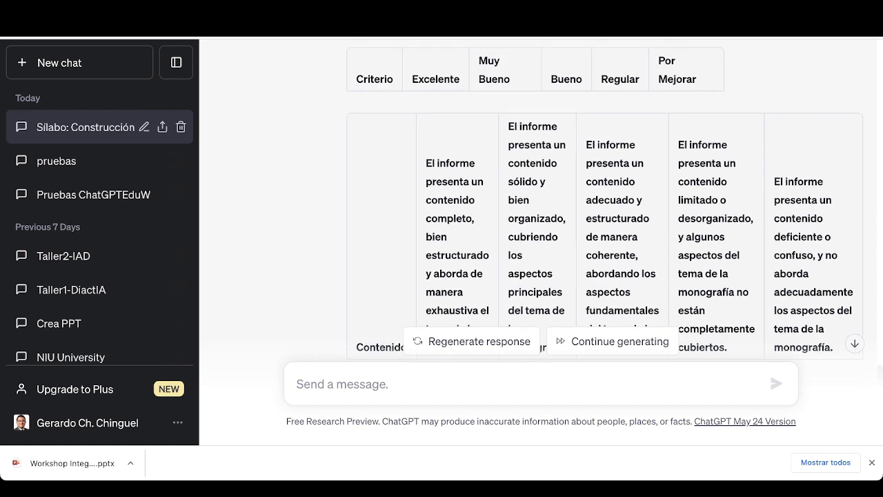
pyautogui.scroll(-1, 605, 200)
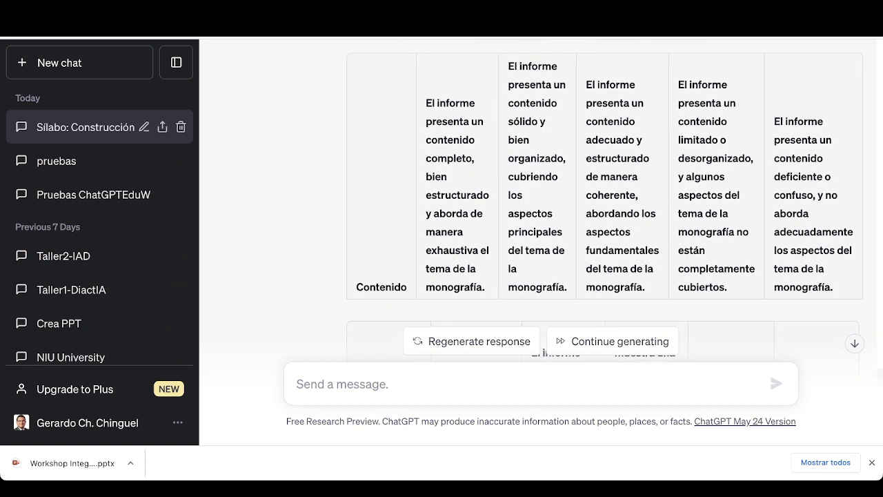
pyautogui.doubleClick(381, 287)
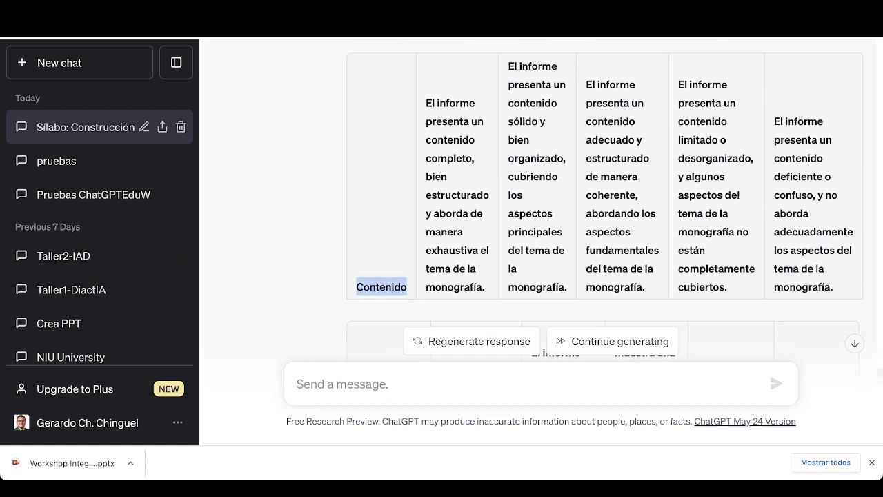
pyautogui.scroll(4, 538, 200)
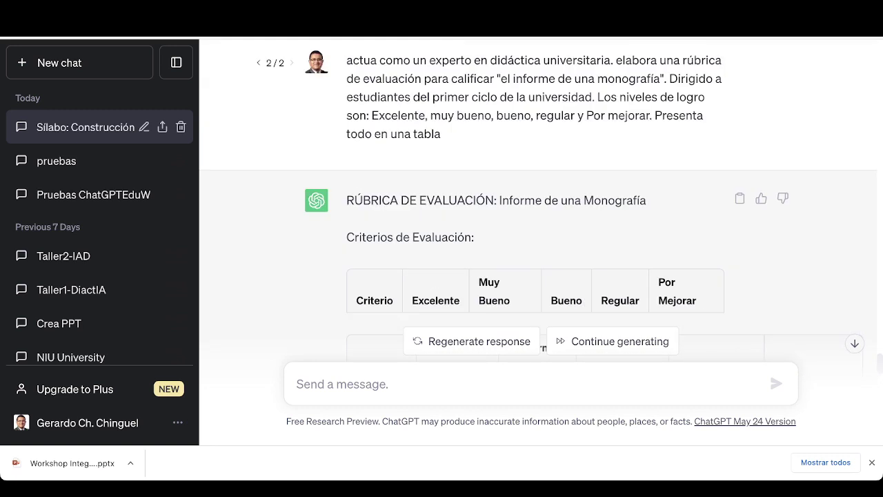
# Copy the example prompt of "Elabora un rúbrica con criterios establecidos" from the Notion database and send it in ChatGPT.
pyautogui.hotkey('ctrl', 'Tab')
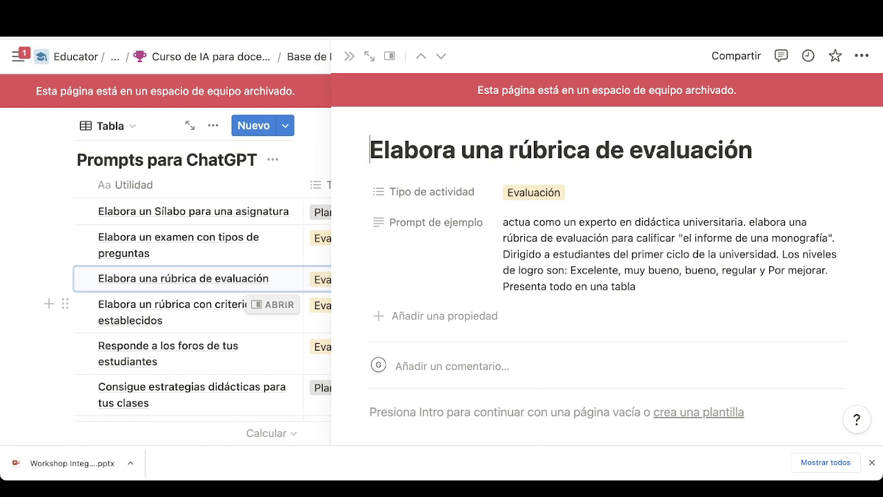
pyautogui.click(273, 304)
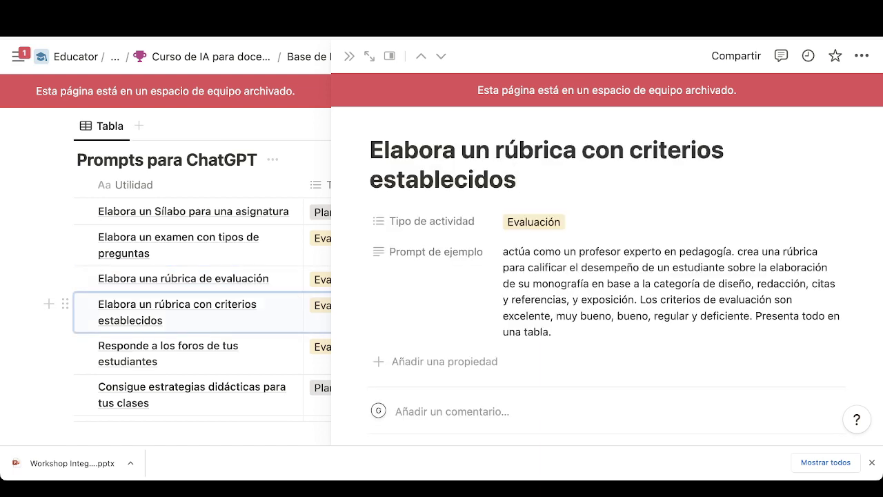
pyautogui.click(832, 251)
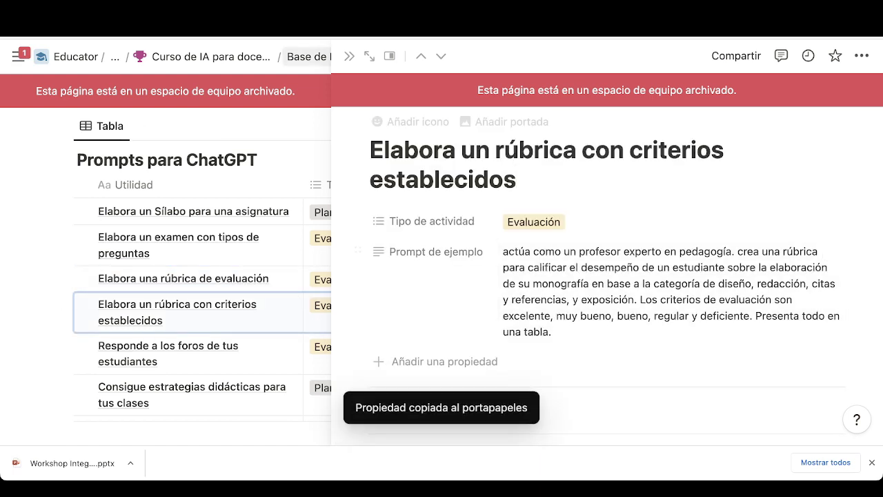
pyautogui.click(155, 31)
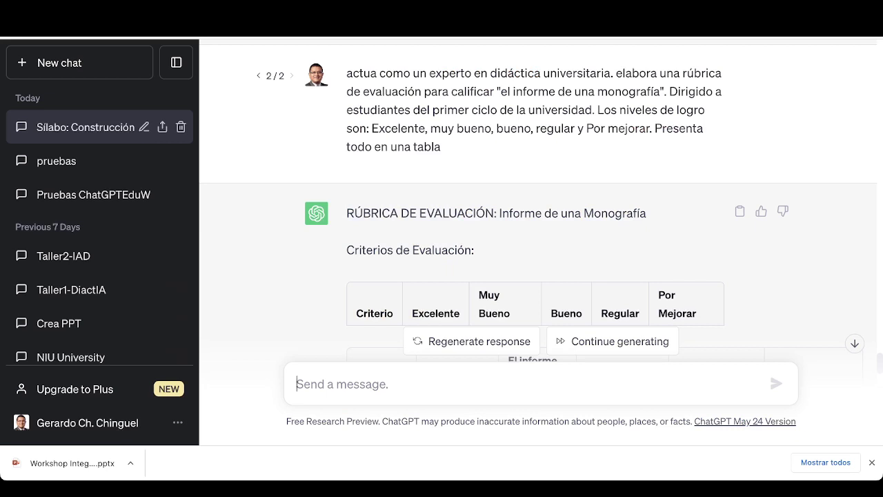
pyautogui.hotkey('ctrl', 'v')
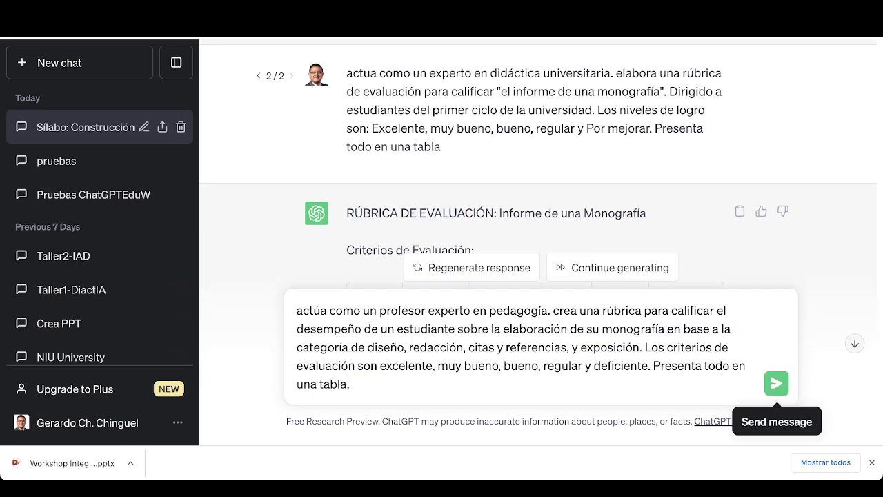
pyautogui.click(776, 383)
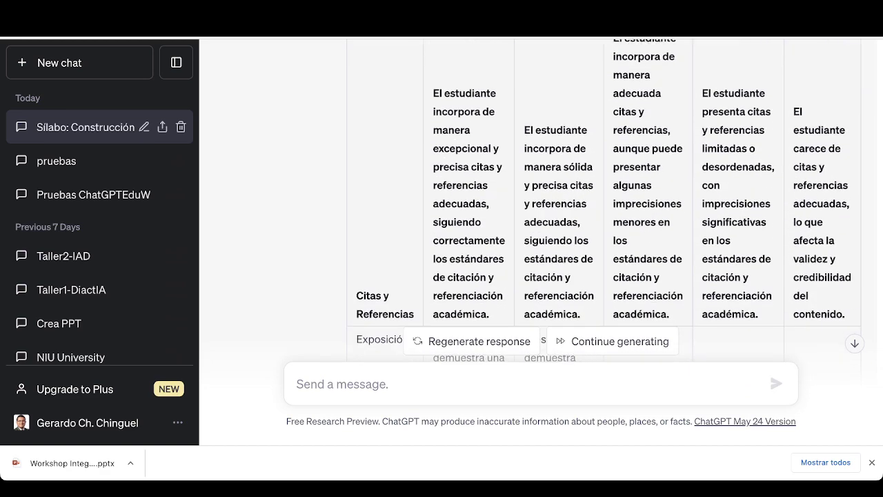
# Go through the sent prompt's expert role, monograph categories, evaluation levels and table request, and compare them with the generated rubric.
pyautogui.scroll(15, 539, 200)
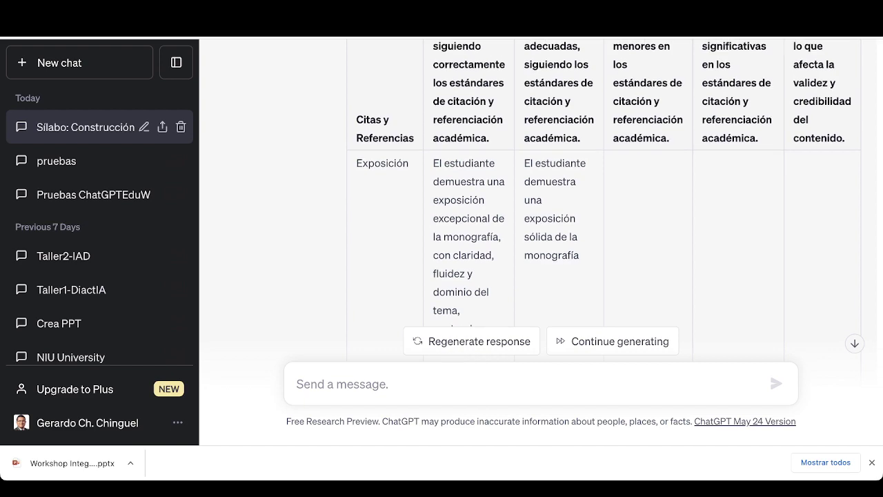
pyautogui.scroll(3, 539, 200)
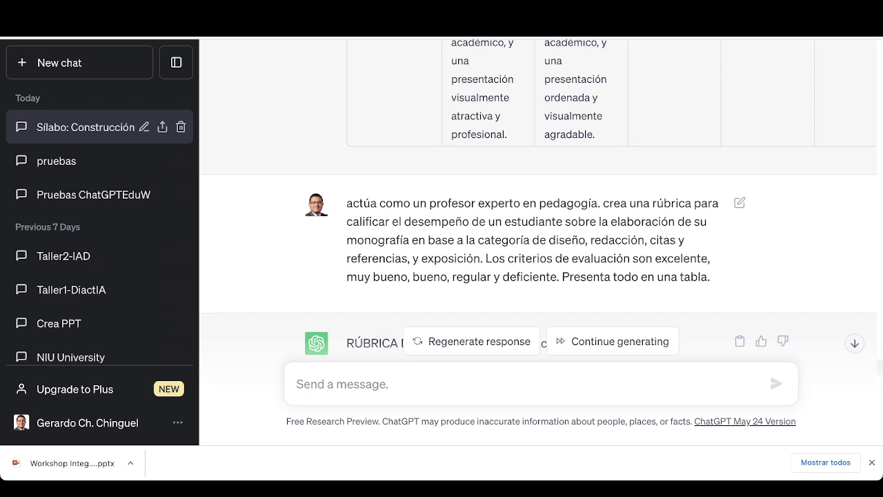
pyautogui.tripleClick(360, 203)
pyautogui.click(360, 203)
pyautogui.doubleClick(360, 202)
pyautogui.click(360, 203)
pyautogui.moveTo(597, 203); pyautogui.dragTo(352, 203)
pyautogui.click(360, 203)
pyautogui.moveTo(604, 202); pyautogui.dragTo(485, 258)
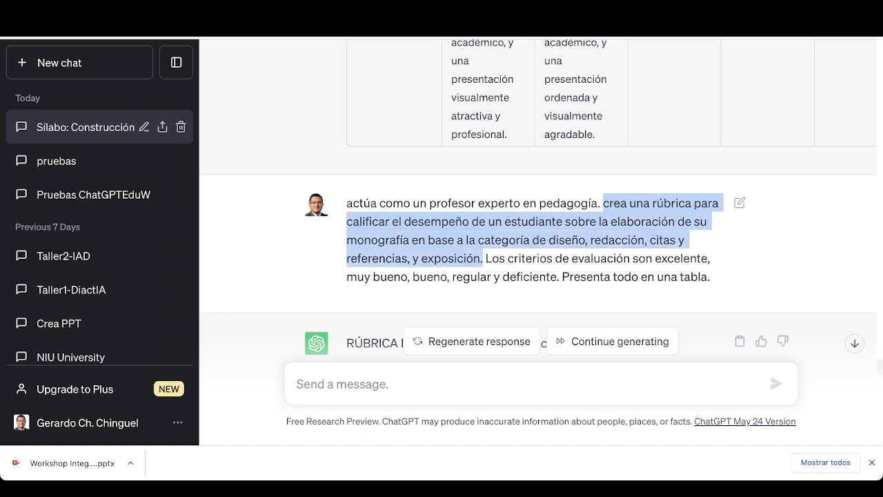
pyautogui.click(485, 258)
pyautogui.moveTo(485, 258); pyautogui.dragTo(711, 276)
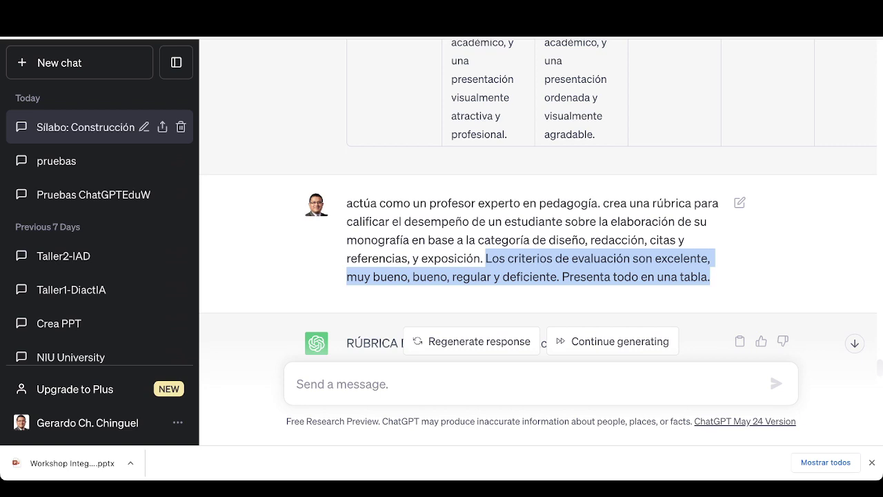
pyautogui.click(710, 277)
pyautogui.scroll(-1, 538, 241)
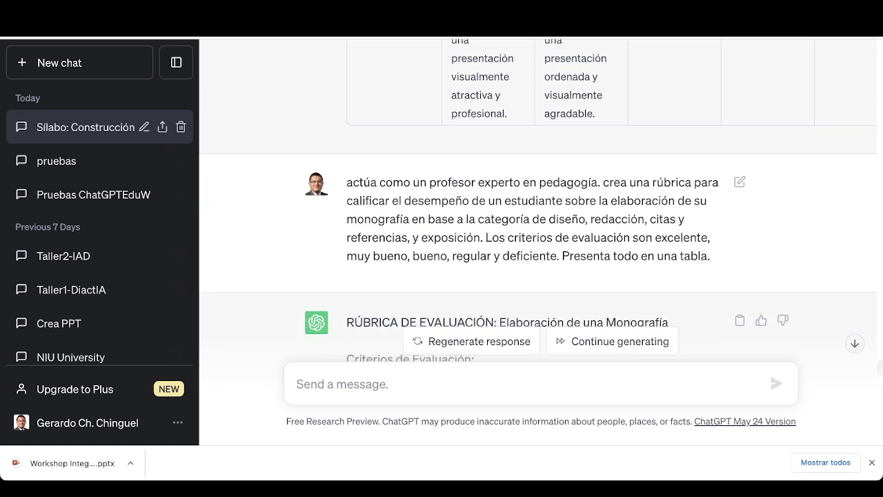
pyautogui.scroll(-1, 538, 200)
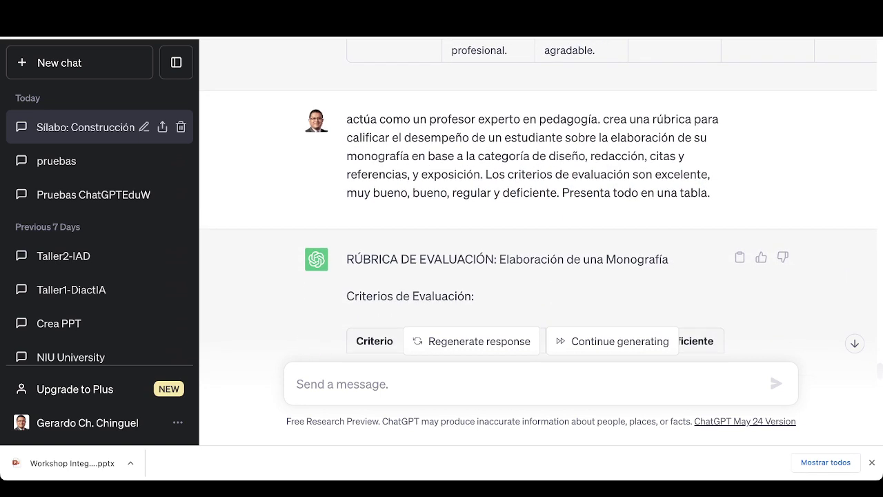
pyautogui.scroll(-2, 538, 262)
pyautogui.scroll(3, 538, 262)
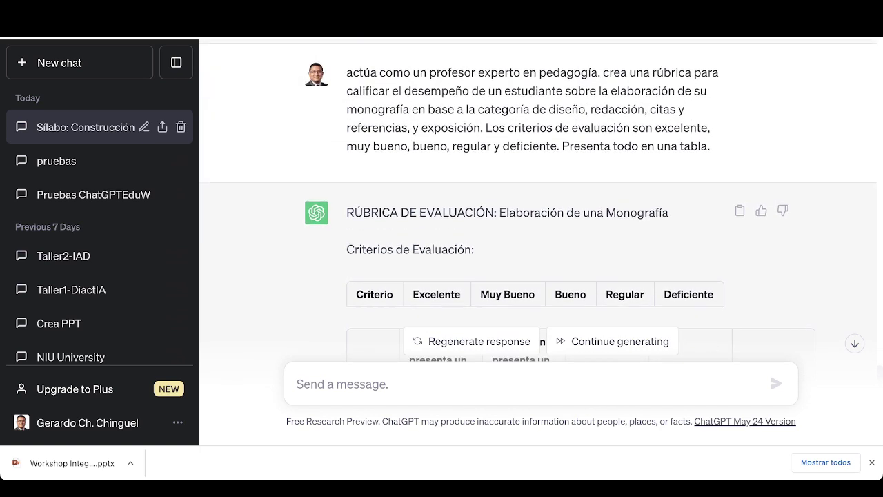
pyautogui.scroll(-1, 538, 200)
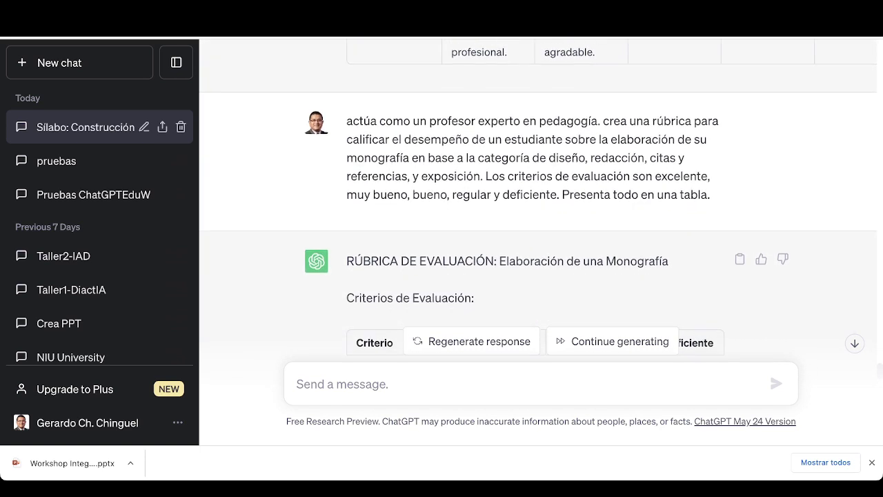
# Copy the example prompt of "Responde a los foros de tus estudiantes" from the Notion database and paste it into the ChatGPT message.
pyautogui.hotkey('ctrl', 'Tab')
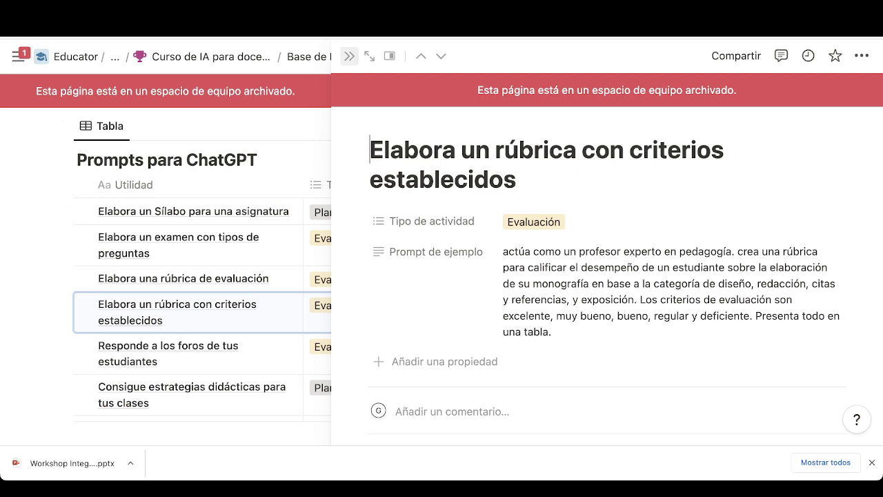
pyautogui.click(349, 56)
pyautogui.scroll(-1, 442, 276)
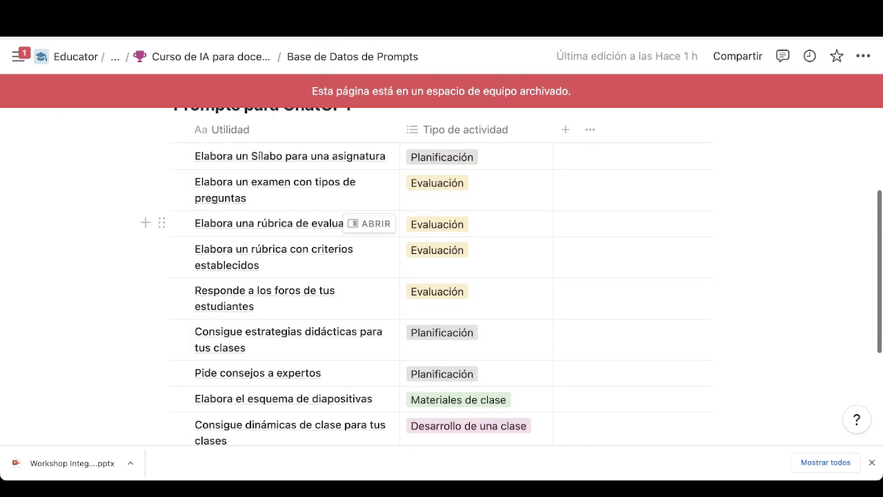
pyautogui.click(255, 306)
pyautogui.press('Escape')
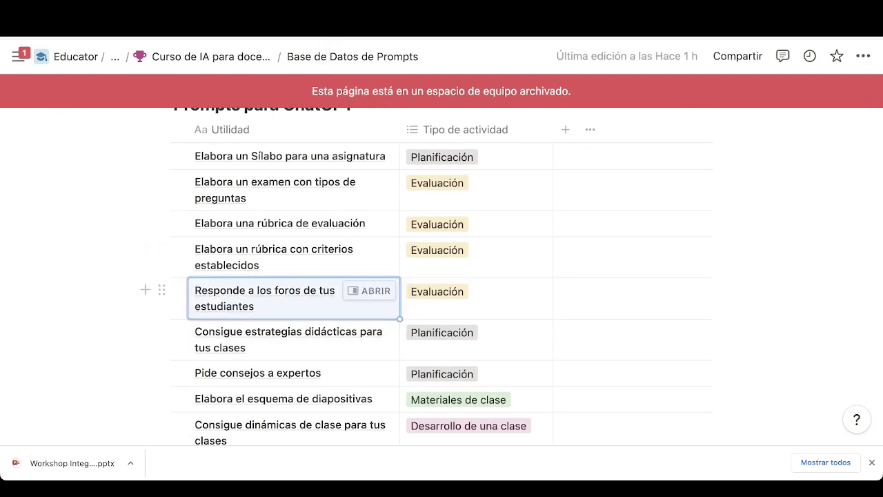
pyautogui.click(370, 291)
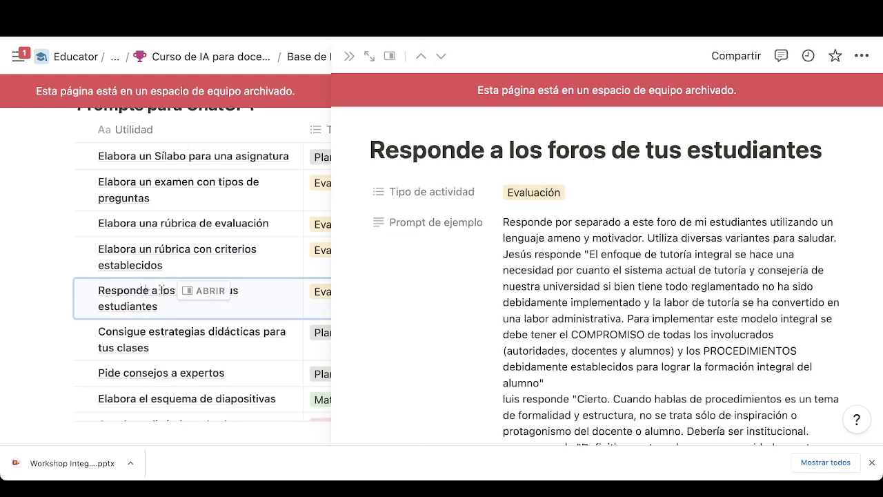
pyautogui.scroll(-3, 669, 276)
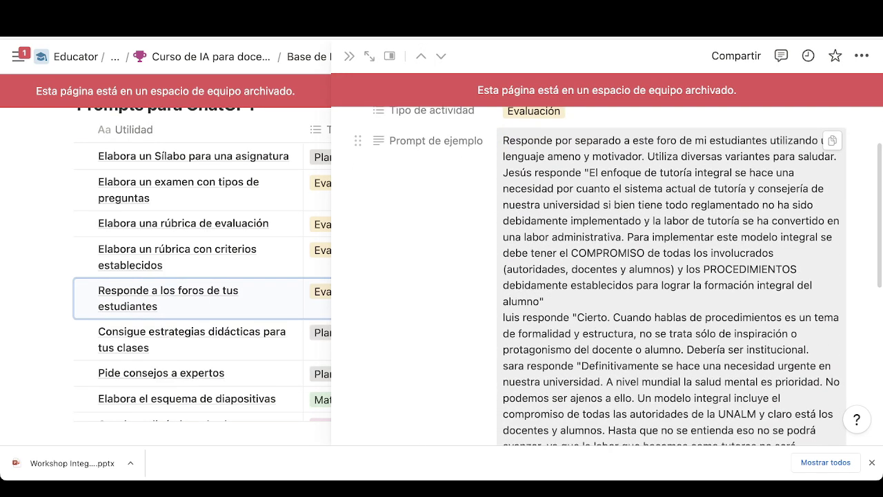
pyautogui.click(833, 140)
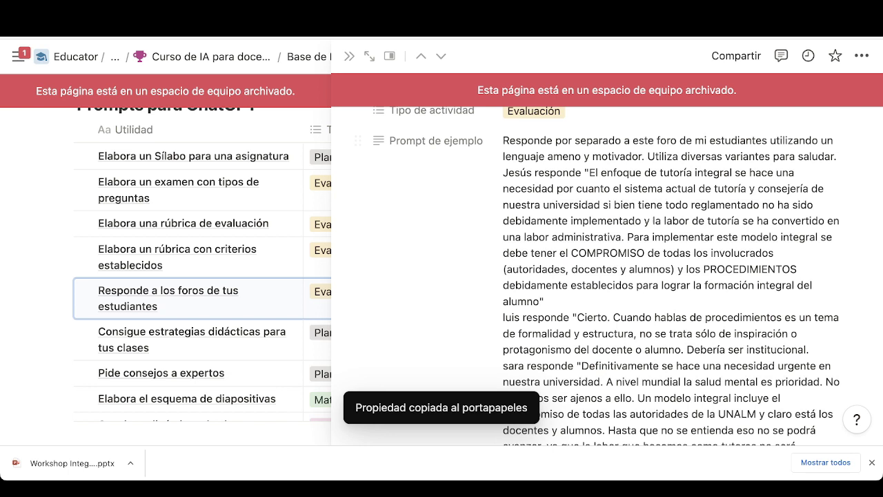
pyautogui.hotkey('ctrl', 'Tab')
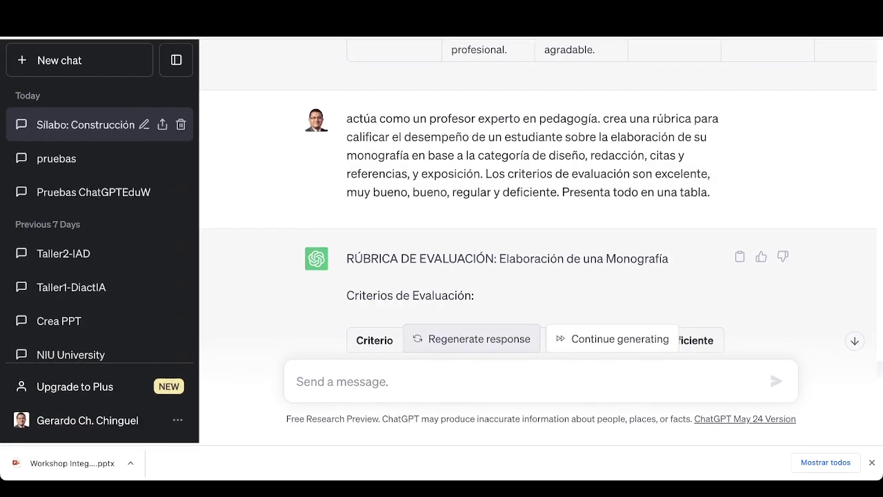
pyautogui.click(297, 384)
pyautogui.hotkey('ctrl', 'v')
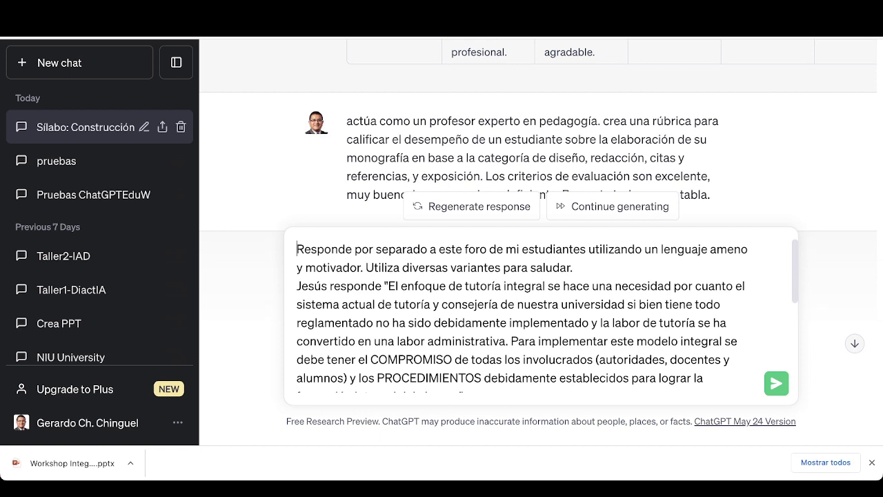
# Correct "mi estudiantes" to "mis estudiantes" in the opening instruction of the pasted forum-reply prompt.
pyautogui.hotkey('ctrl', 'shift', 'Right')
pyautogui.hotkey('ctrl', 'shift', 'Right')
pyautogui.hotkey('ctrl', 'shift', 'Right')
pyautogui.hotkey('ctrl', 'shift', 'Right')
pyautogui.hotkey('ctrl', 'shift', 'Right')
pyautogui.hotkey('ctrl', 'shift', 'Right')
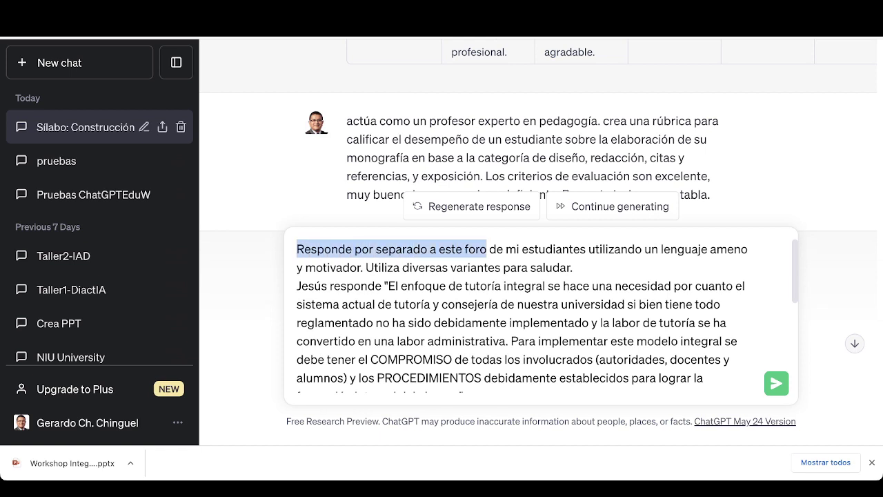
pyautogui.hotkey('ctrl', 'shift', 'Right')
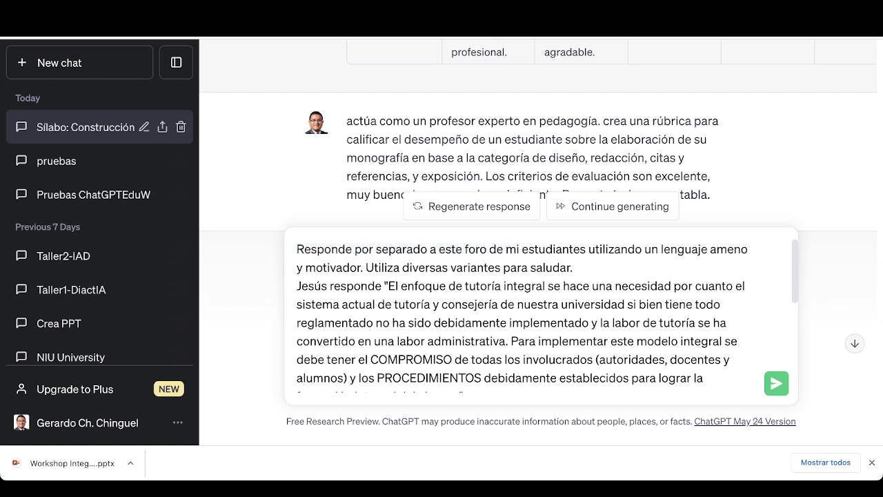
pyautogui.write('s')
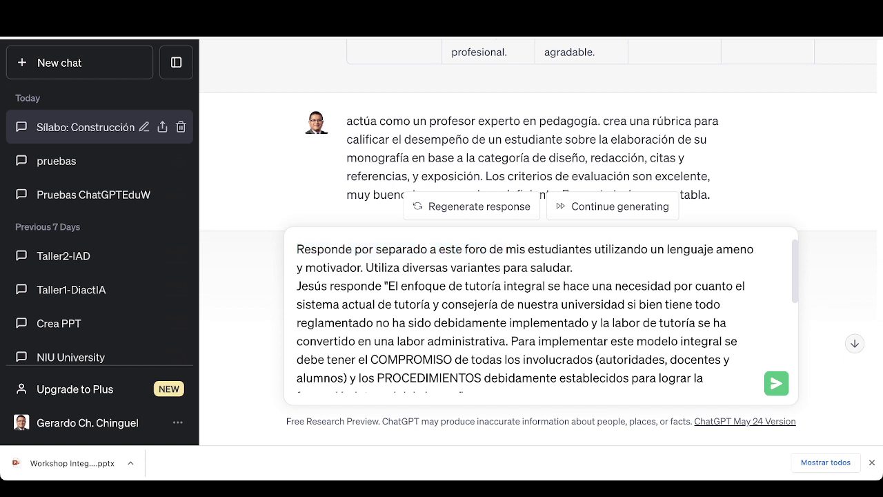
# Review the prompt's instruction to vary the greetings and the first student's quoted forum answer.
pyautogui.moveTo(366, 267); pyautogui.dragTo(573, 267)
pyautogui.click(573, 267)
pyautogui.scroll(-1, 573, 267)
pyautogui.scroll(1, 541, 315)
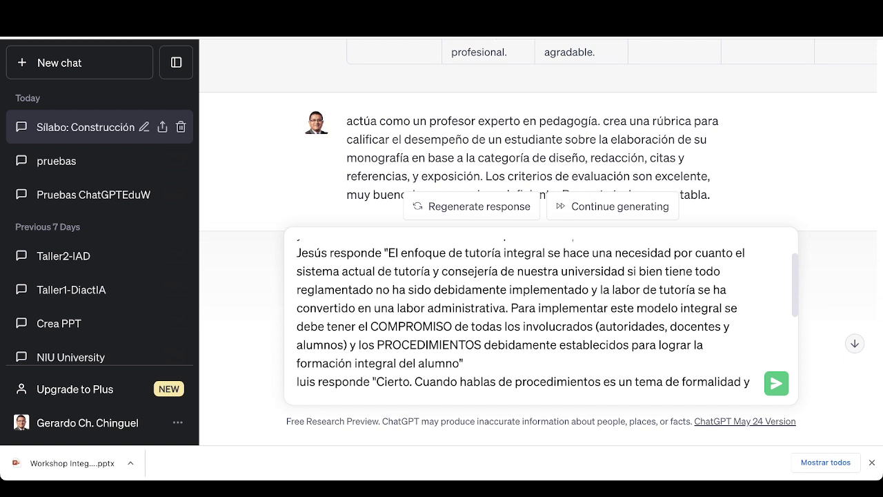
pyautogui.moveTo(297, 252); pyautogui.dragTo(328, 252)
pyautogui.doubleClick(356, 253)
pyautogui.click(384, 252)
pyautogui.doubleClick(368, 252)
pyautogui.click(385, 252)
pyautogui.moveTo(385, 252); pyautogui.dragTo(463, 363)
pyautogui.scroll(-2, 548, 314)
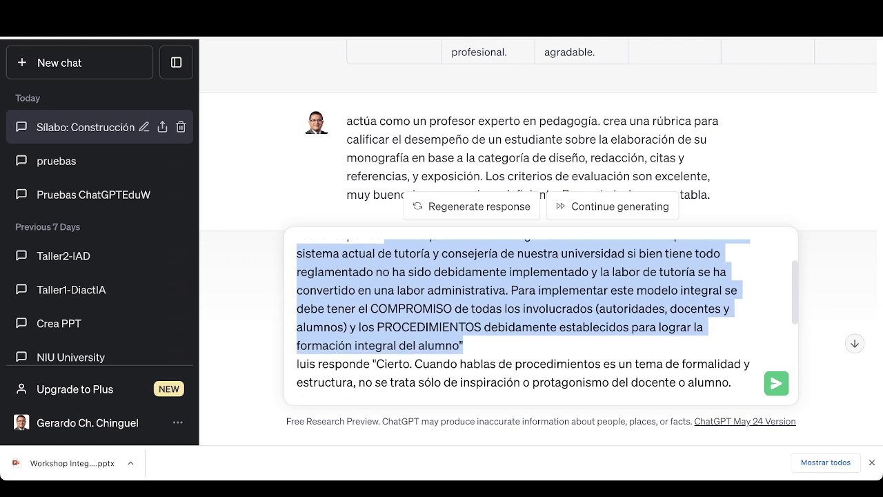
# Replace the final period of the second student's answer, after "Debería ser institucional", with a closing quotation mark.
pyautogui.click(343, 307)
pyautogui.doubleClick(343, 308)
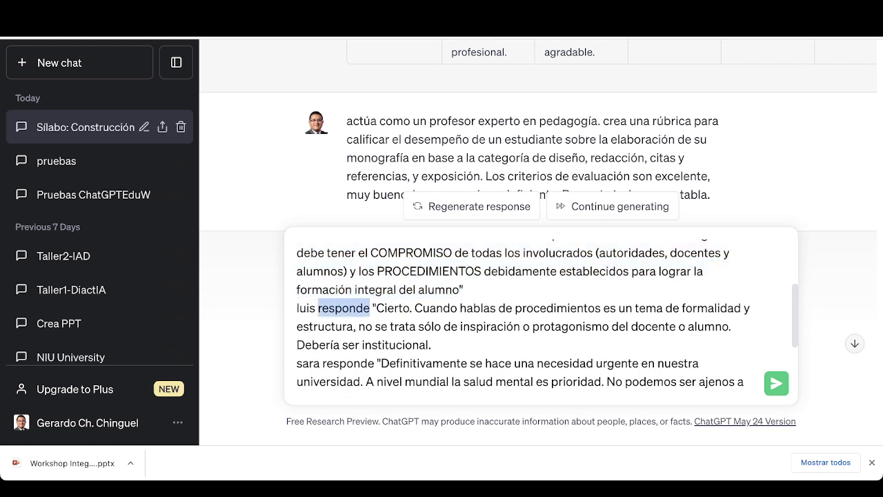
pyautogui.moveTo(372, 307); pyautogui.dragTo(432, 345)
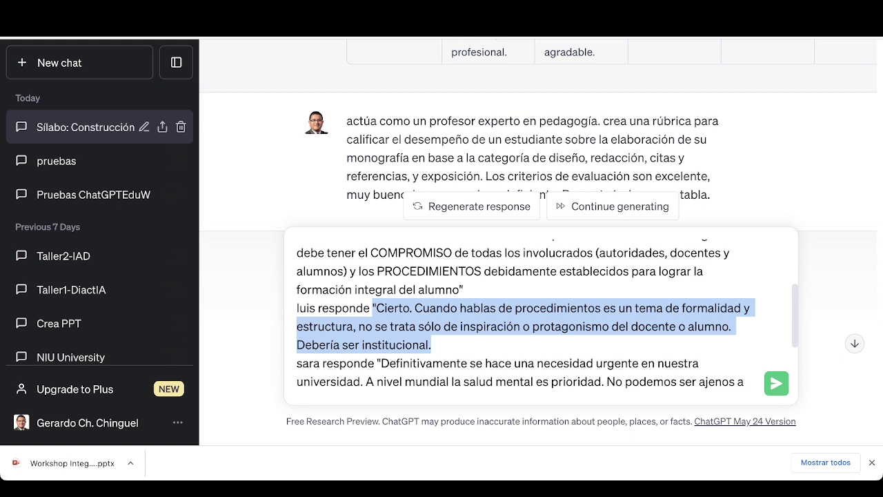
pyautogui.click(431, 345)
pyautogui.press('BackSpace')
pyautogui.write('"')
# Check the third student's answer and the 80-word feedback limit, and send the forum-reply prompt.
pyautogui.scroll(-2, 548, 316)
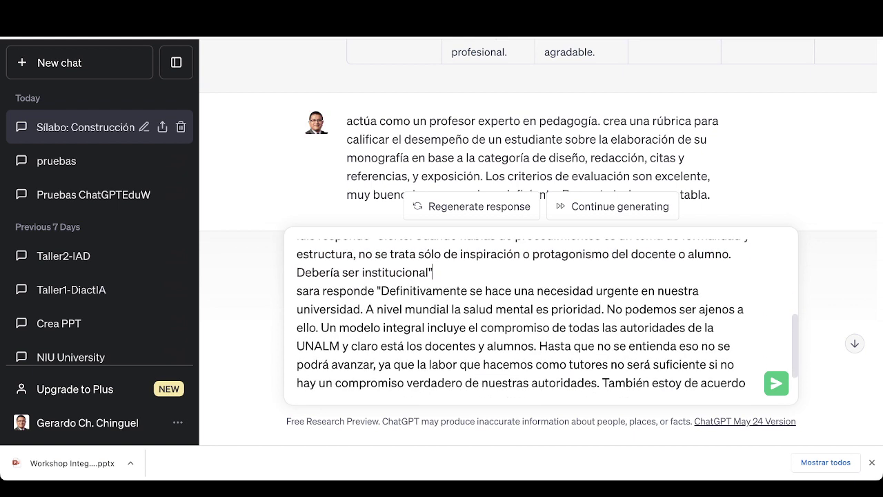
pyautogui.doubleClick(308, 285)
pyautogui.click(338, 285)
pyautogui.scroll(-1, 339, 285)
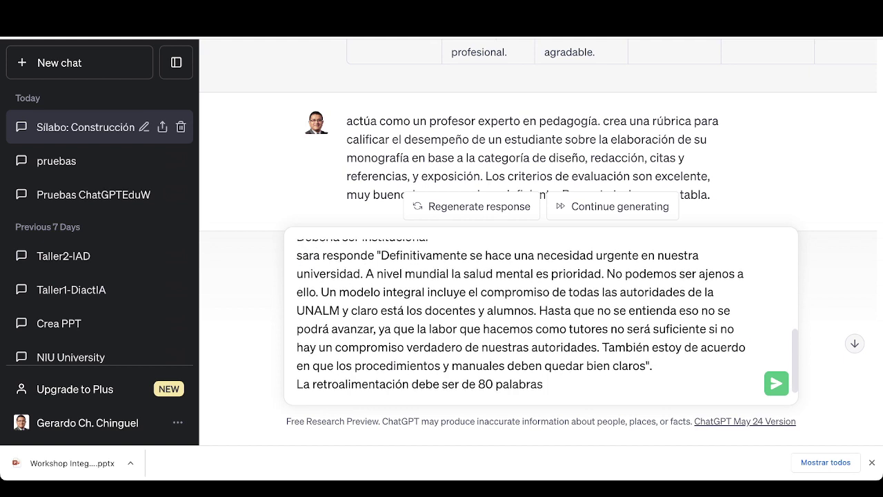
pyautogui.click(543, 384)
pyautogui.click(776, 383)
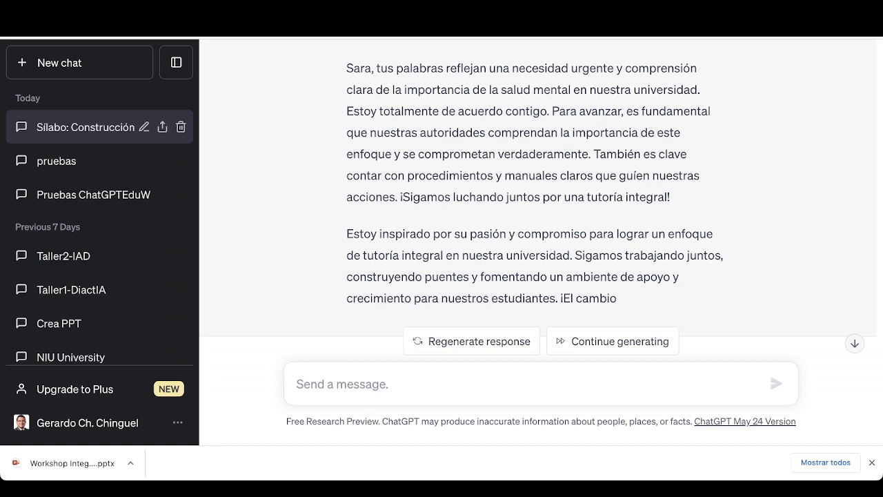
# Copy the example prompt of "Pide consejos a expertos" from the Notion database and send it in ChatGPT.
pyautogui.hotkey('ctrl', 'Tab')
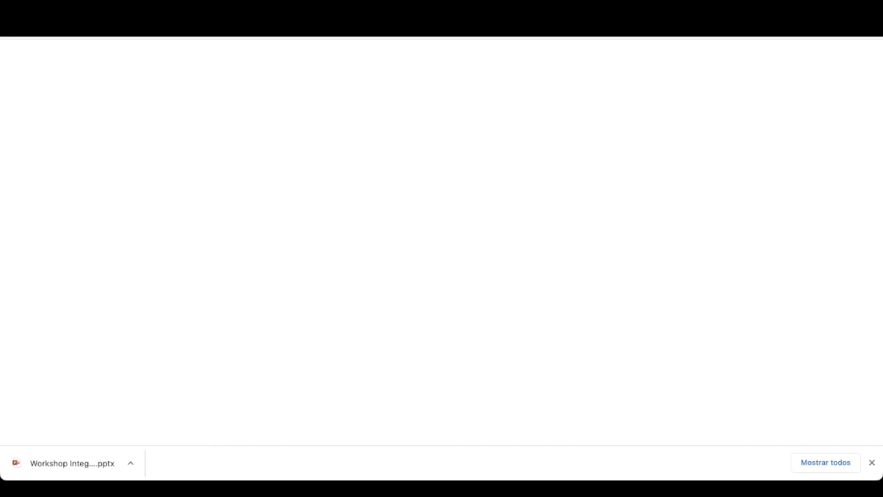
pyautogui.click(349, 56)
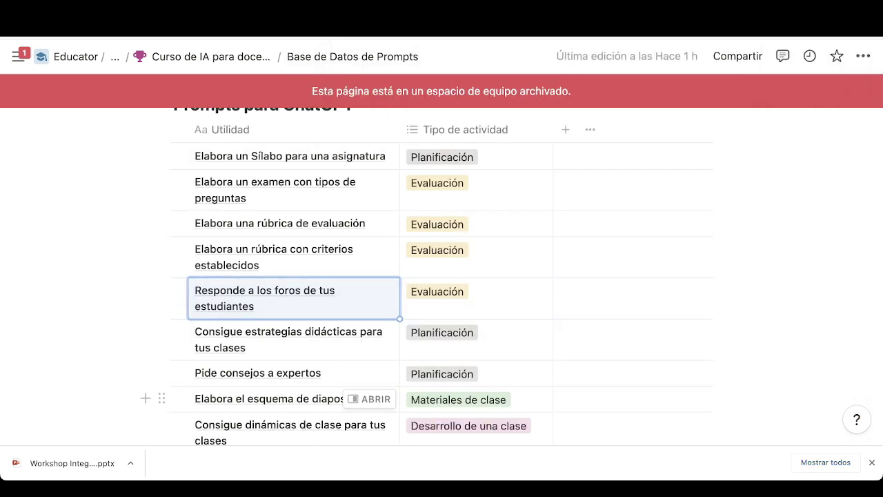
pyautogui.click(369, 372)
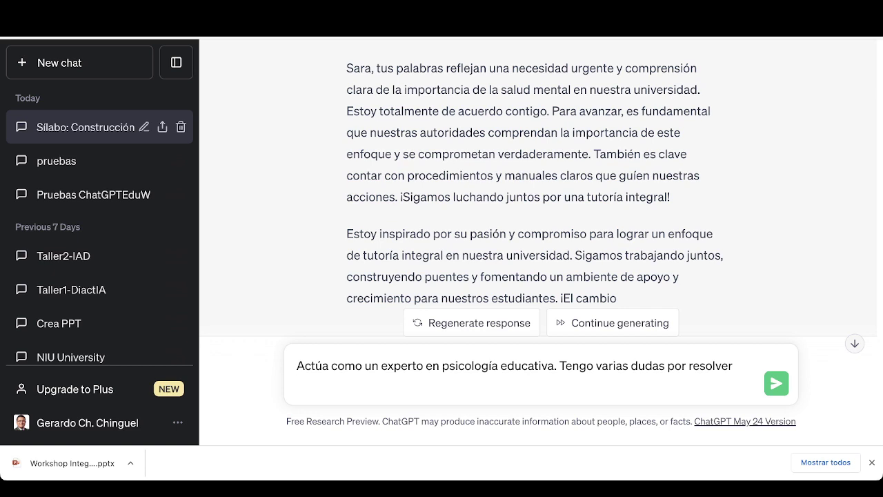
pyautogui.moveTo(559, 366); pyautogui.dragTo(732, 366)
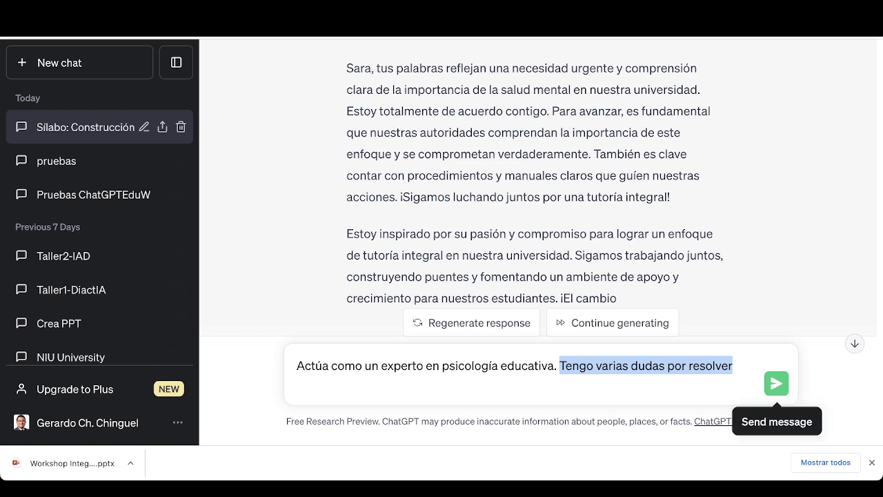
pyautogui.click(776, 383)
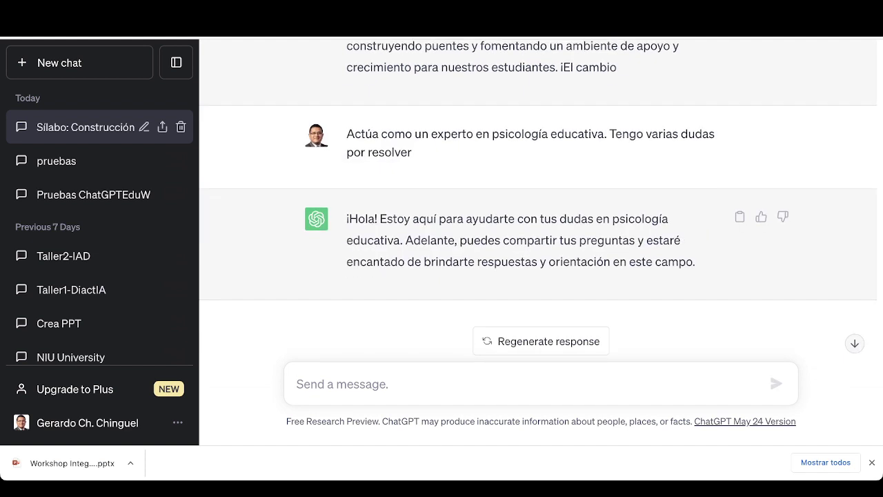
# Write "Tengo estudiantes en la universidad que no les gusta leer" in the chat message.
pyautogui.write('Tengo est')
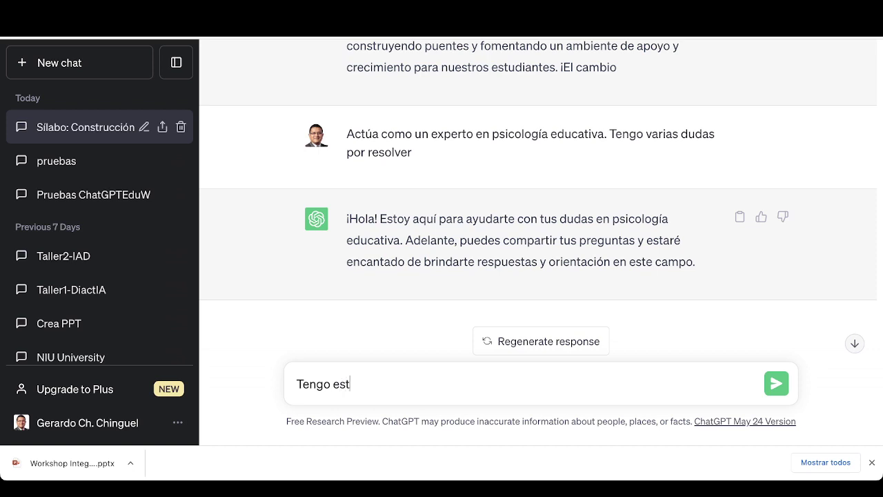
pyautogui.write('udiantes que no les gusta leer')
pyautogui.click(399, 384)
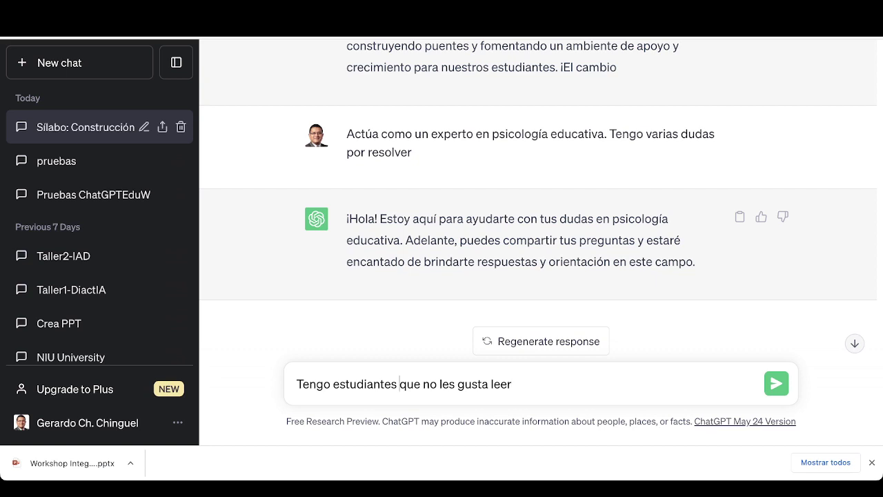
pyautogui.write('en la universidad')
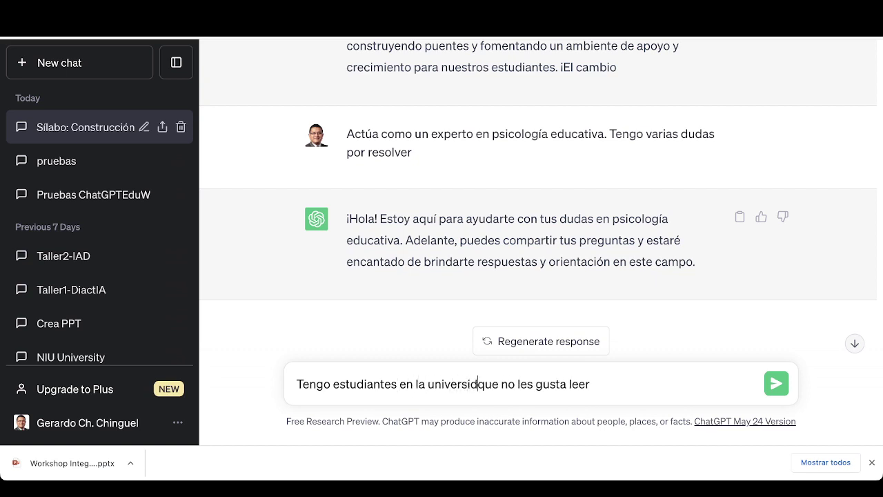
# Complete the message with "y van a clase sin repasar el material. Qué consejos puedes darme para darle a mis estudiantes" and send it.
pyautogui.click(606, 383)
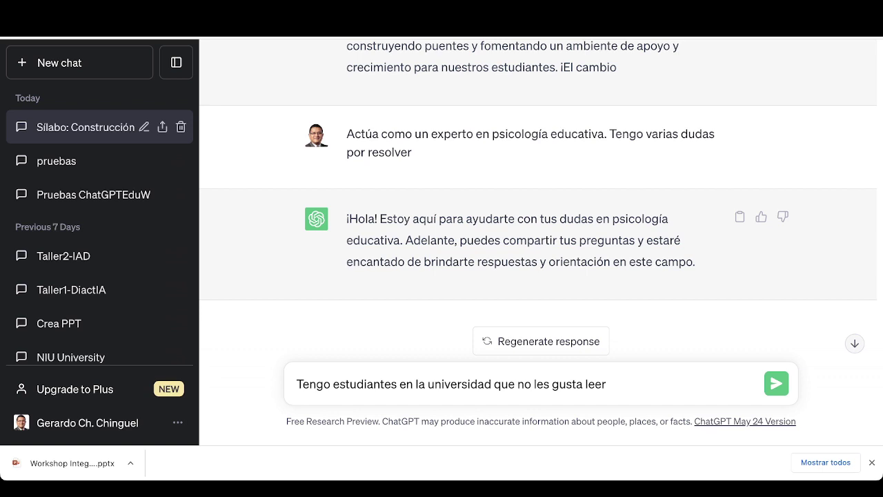
pyautogui.write('y van a clase sin repar')
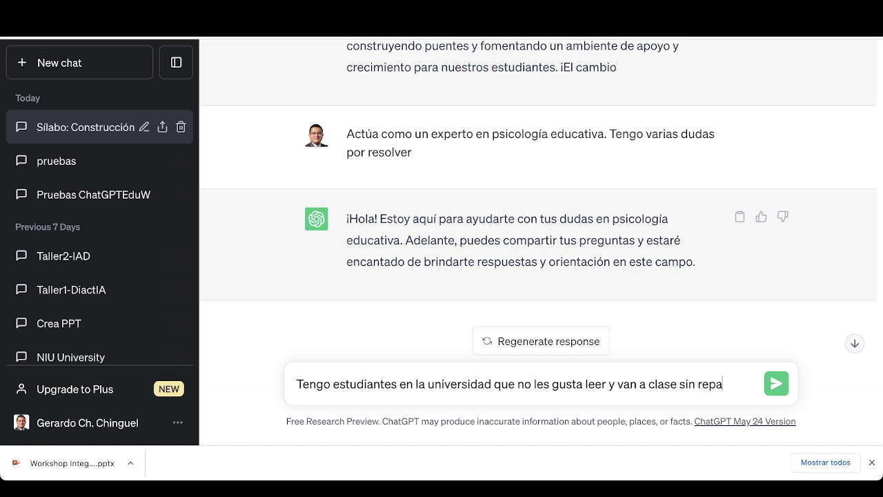
pyautogui.press('BackSpace')
pyautogui.write('sar el material. Qu')
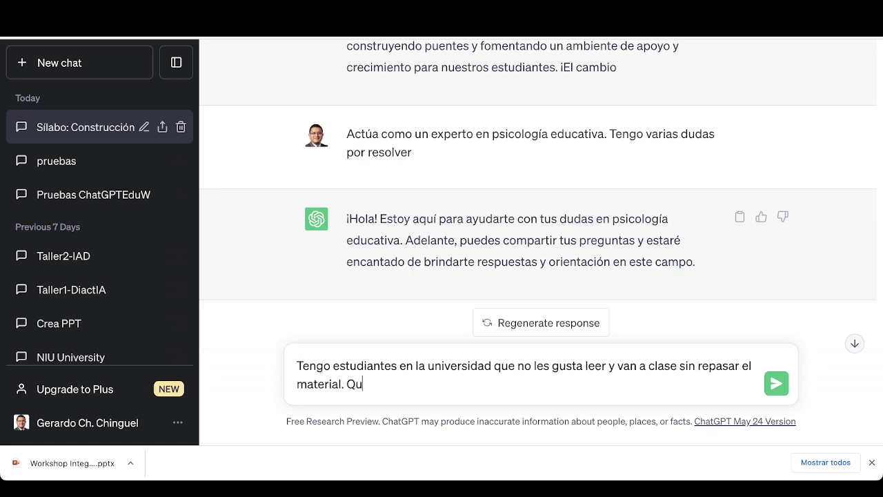
pyautogui.write('é consejos puede')
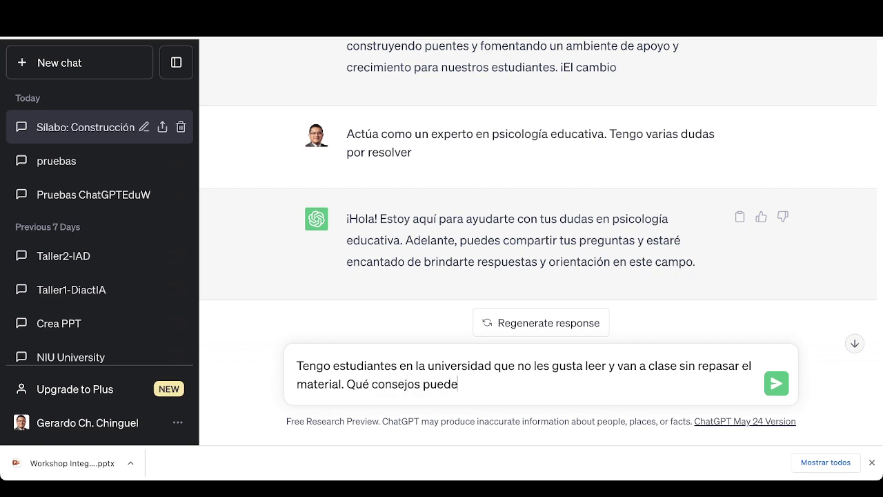
pyautogui.write('s darme')
pyautogui.press('BackSpace')
pyautogui.write('me ar')
pyautogui.press('BackSpace')
pyautogui.press('BackSpace')
pyautogui.write('para')
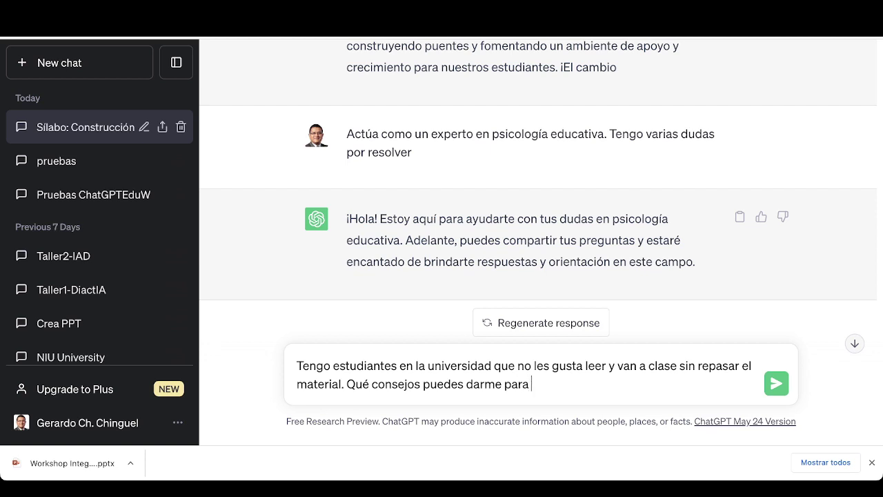
pyautogui.write(' darle a mis estudiantes')
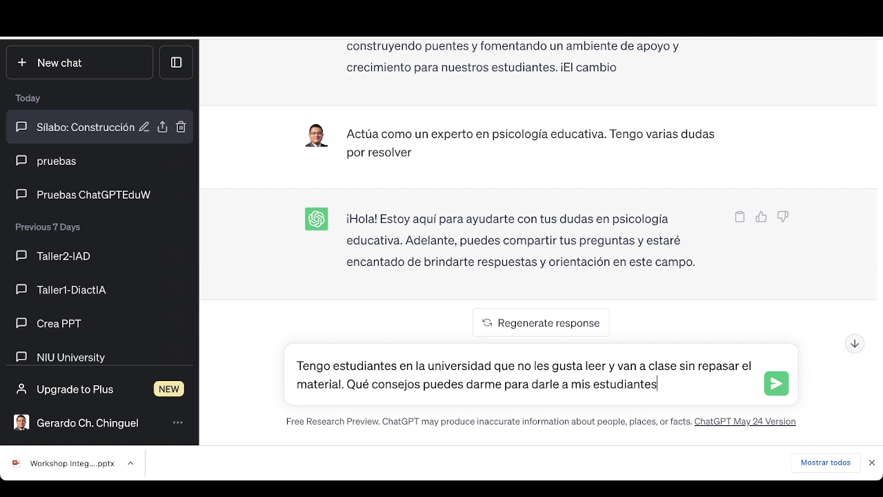
pyautogui.scroll(-1, 538, 172)
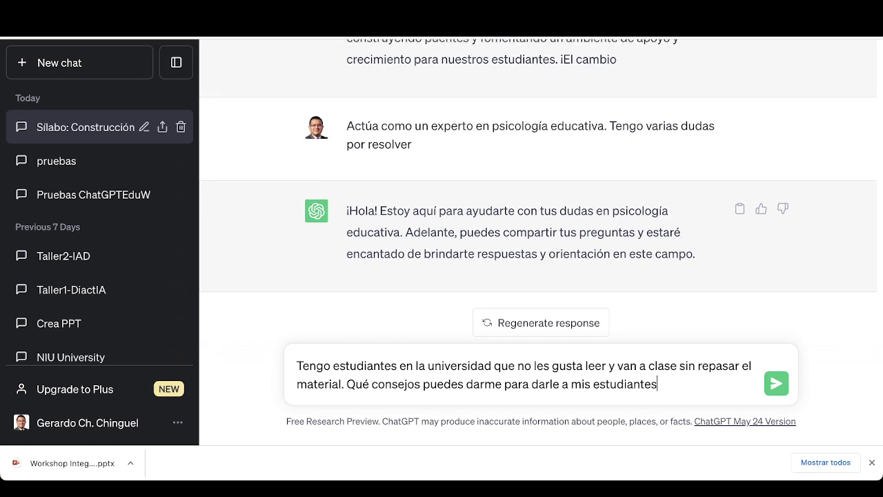
pyautogui.press('Return')
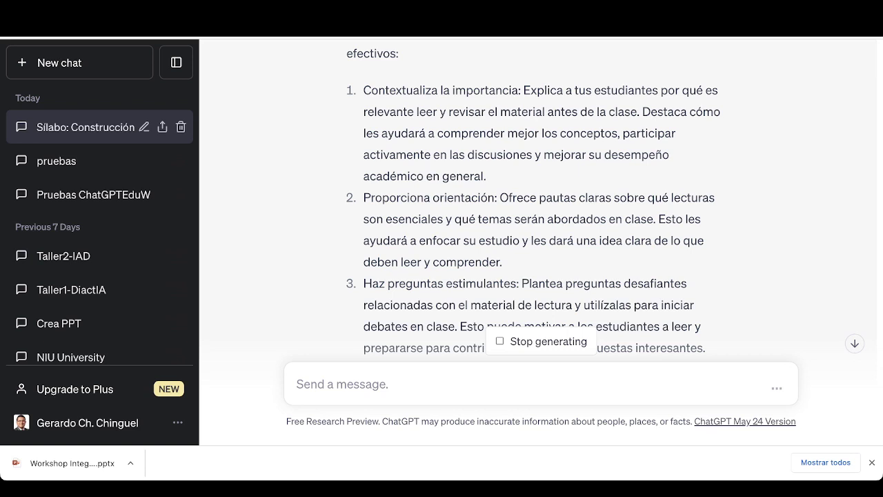
# Examine the educational psychology expert prompt, the follow-up question, the generated advice list and the earlier forum replies.
pyautogui.scroll(10, 538, 207)
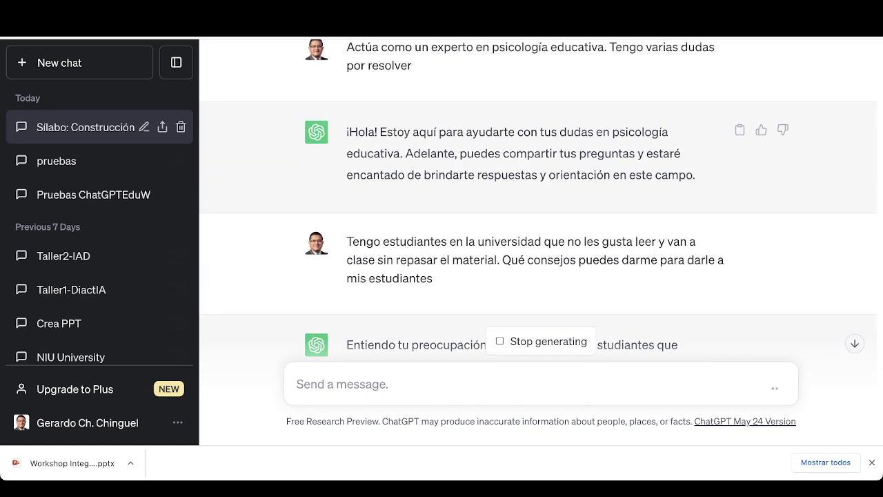
pyautogui.scroll(1, 539, 200)
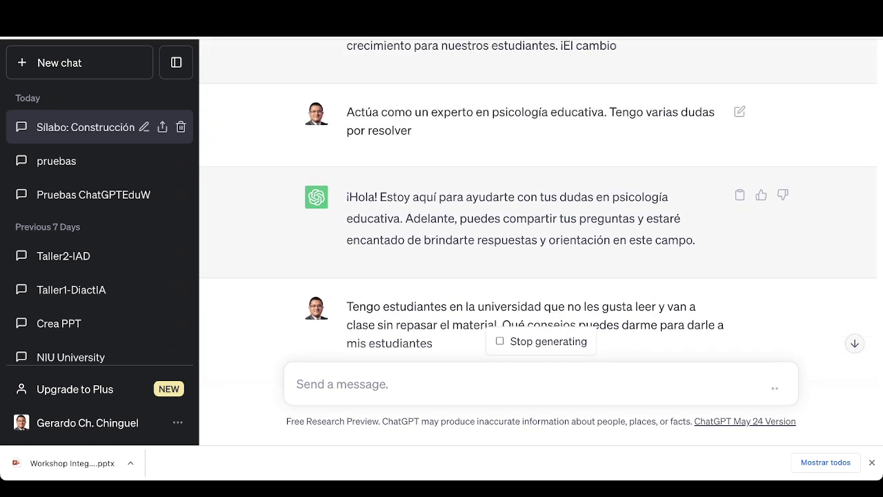
pyautogui.tripleClick(530, 112)
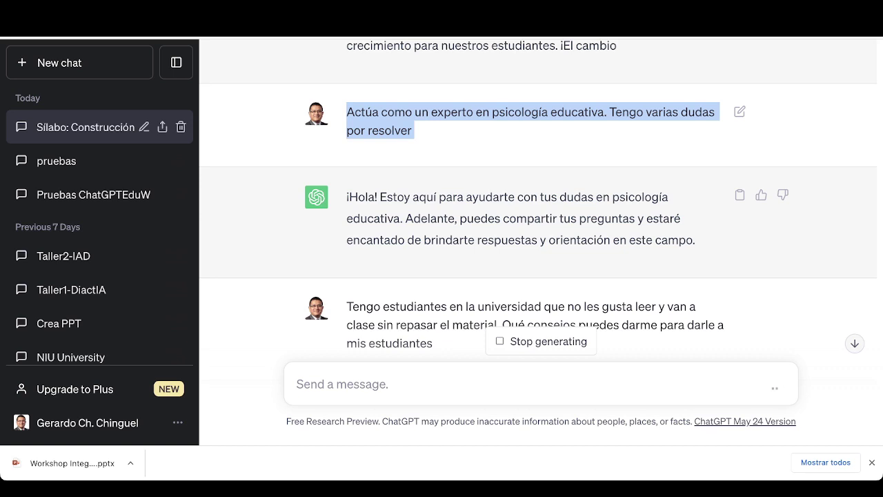
pyautogui.moveTo(346, 112); pyautogui.dragTo(412, 131)
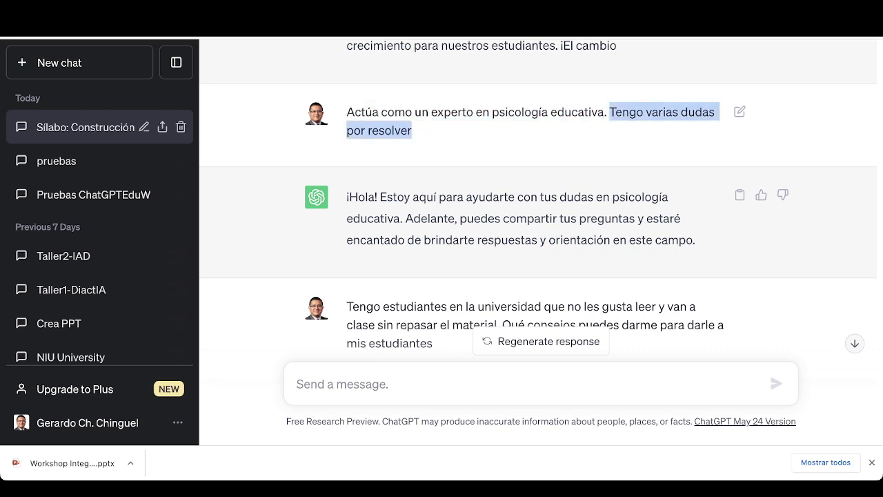
pyautogui.scroll(-3, 538, 200)
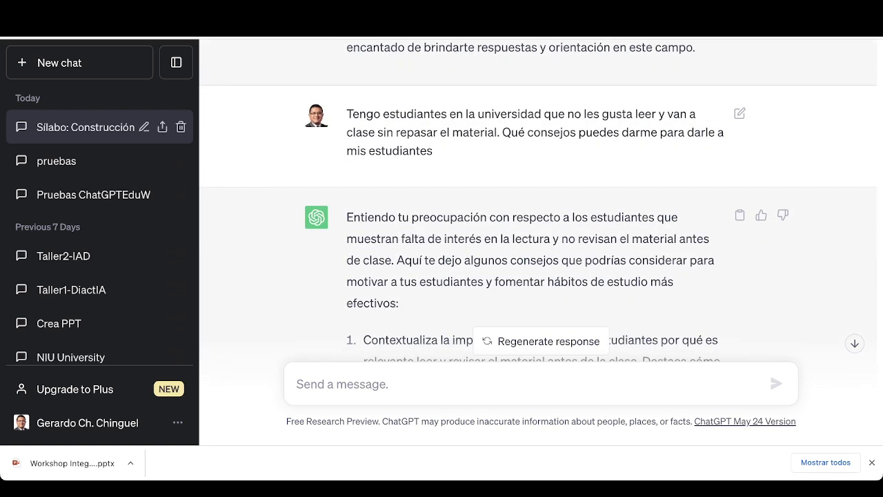
pyautogui.scroll(-10, 538, 200)
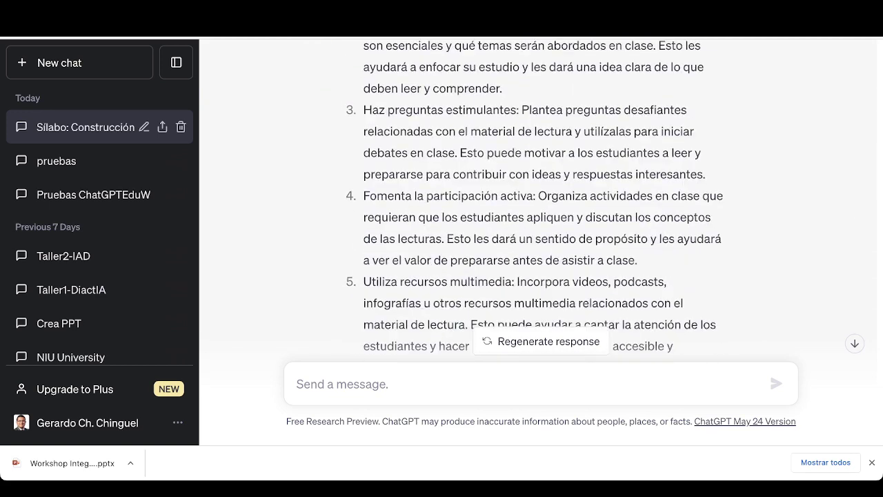
pyautogui.scroll(-1, 538, 200)
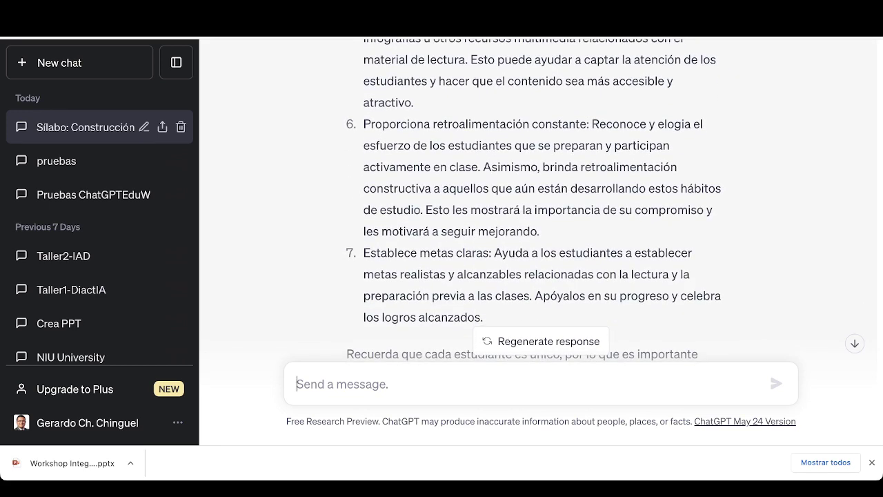
pyautogui.scroll(-3, 539, 200)
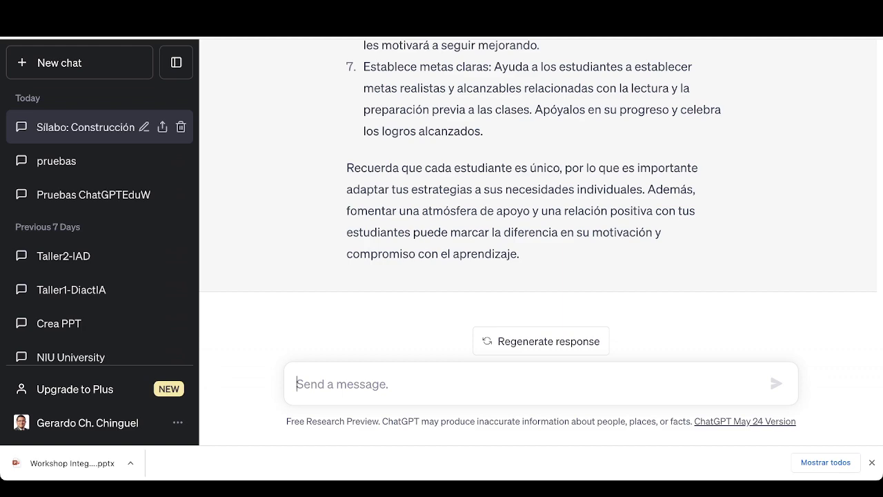
pyautogui.scroll(10, 538, 200)
pyautogui.scroll(10, 538, 200)
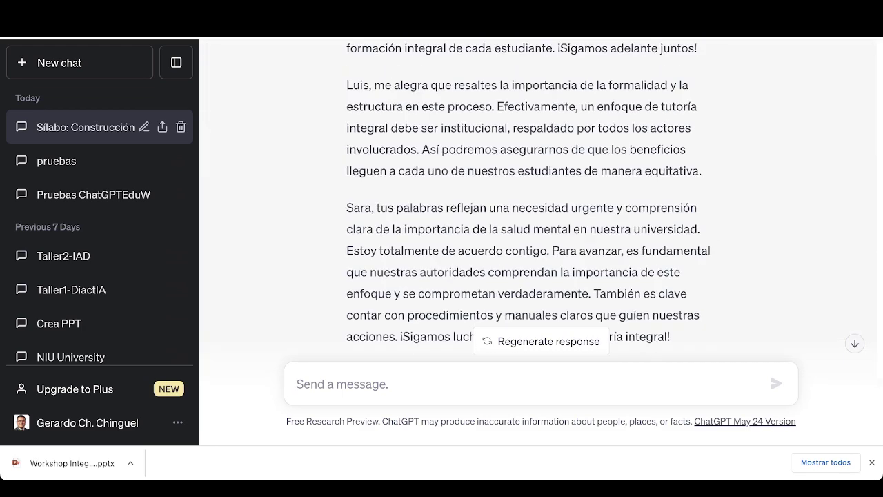
# Copy the prompt requesting an evaluation rubric for "el informe de una monografía" from the earlier ChatGPT conversation.
pyautogui.scroll(15, 535, 201)
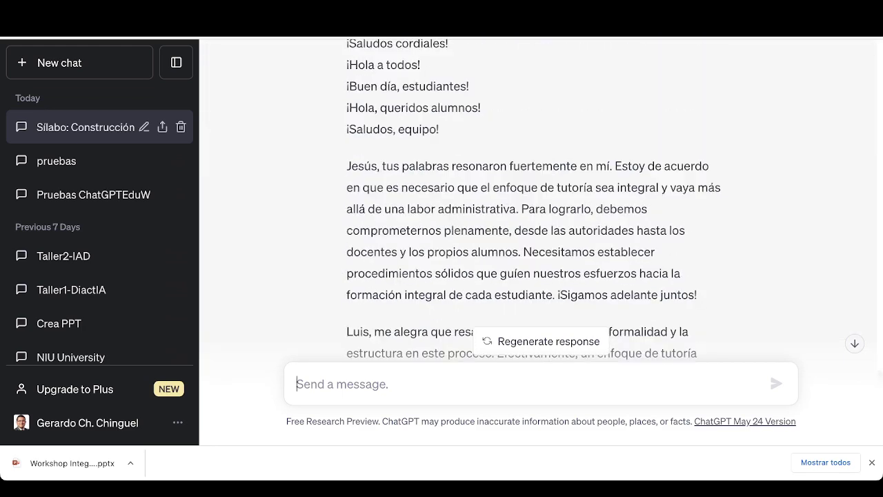
pyautogui.scroll(20, 535, 200)
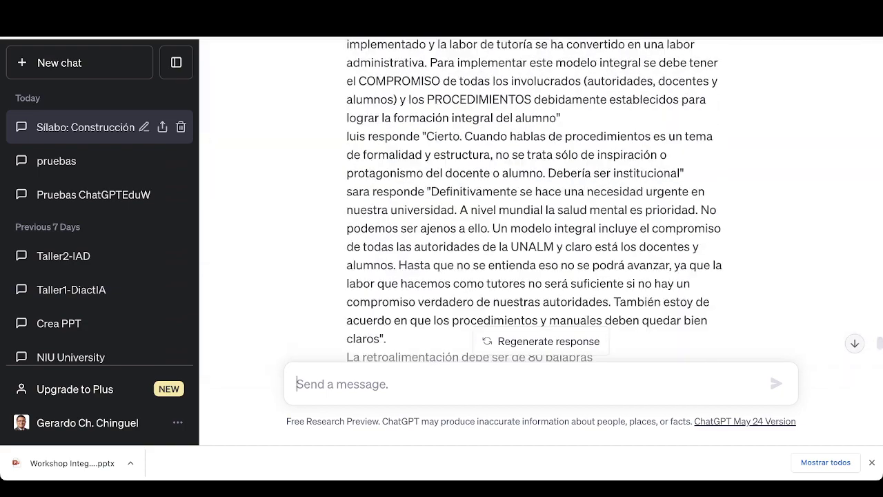
pyautogui.scroll(15, 535, 200)
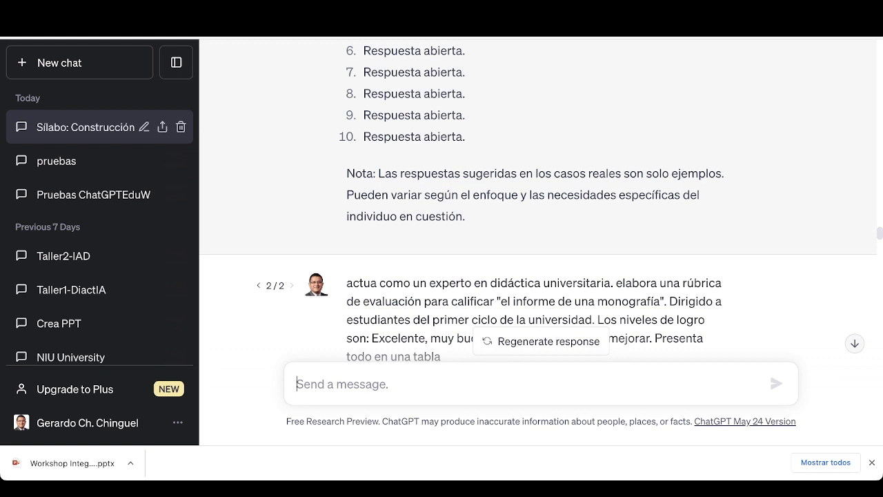
pyautogui.scroll(-3, 535, 200)
pyautogui.tripleClick(534, 217)
pyautogui.hotkey('ctrl', 'c')
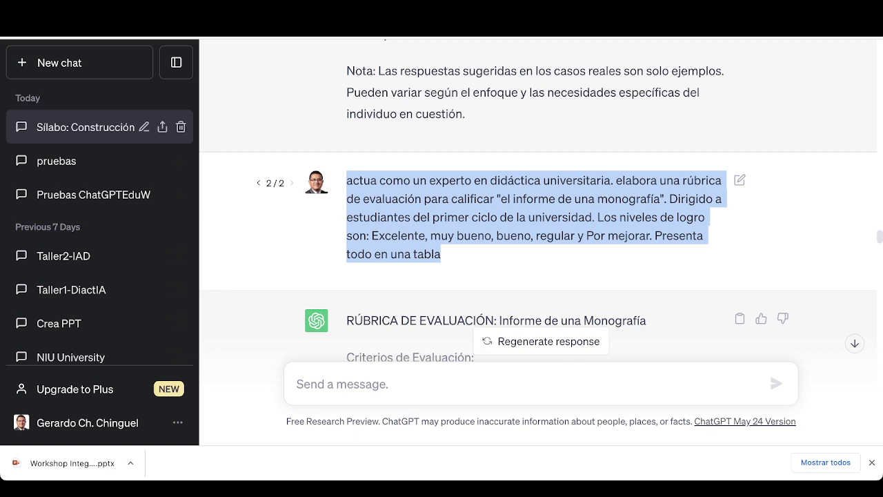
# Switch to Google Translate, translate the copied rubric prompt from Spanish to English and copy the translation.
pyautogui.hotkey('ctrl', 'Tab')
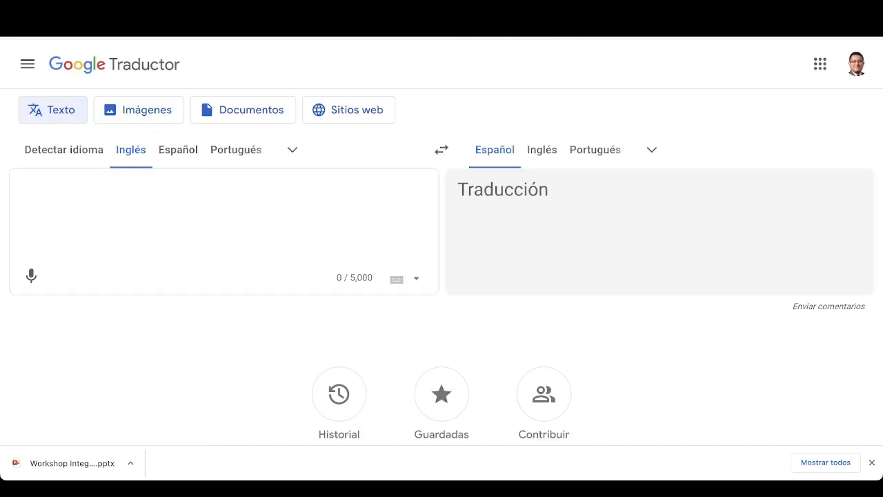
pyautogui.hotkey('ctrl', 'v')
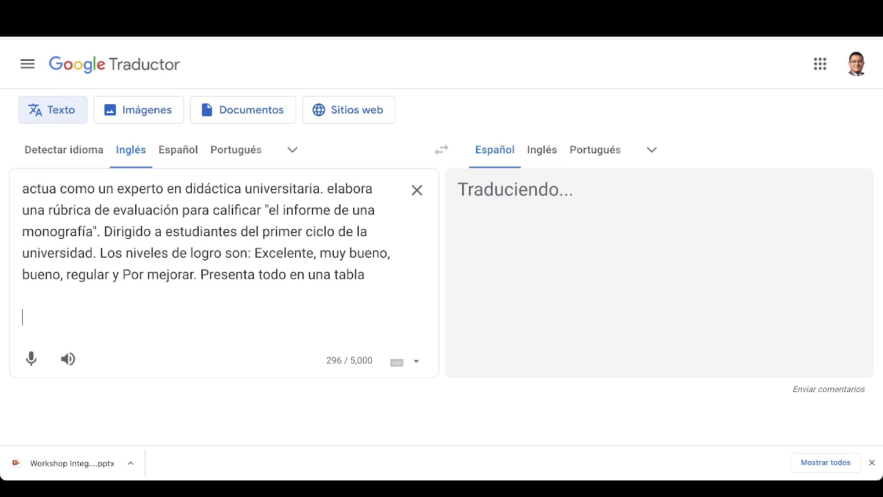
pyautogui.click(178, 150)
pyautogui.click(778, 359)
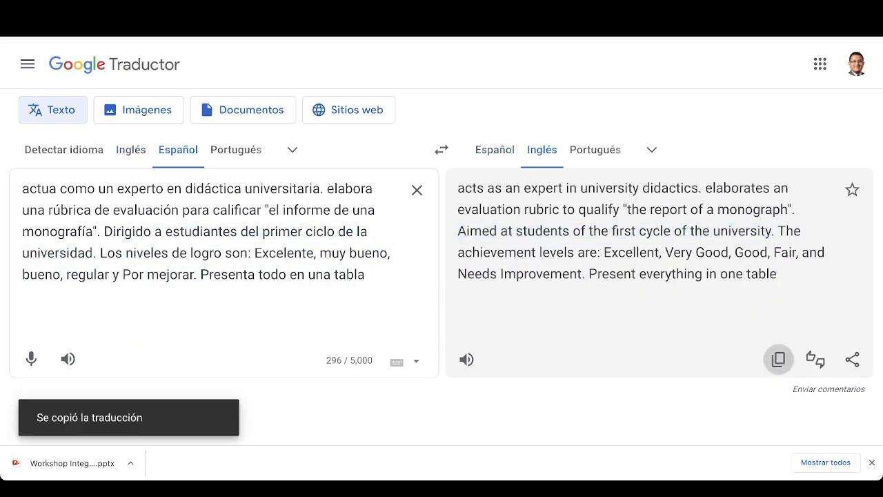
# Switch to Bard and send the translated English prompt for the monograph report rubric.
pyautogui.hotkey('ctrl', 'Tab')
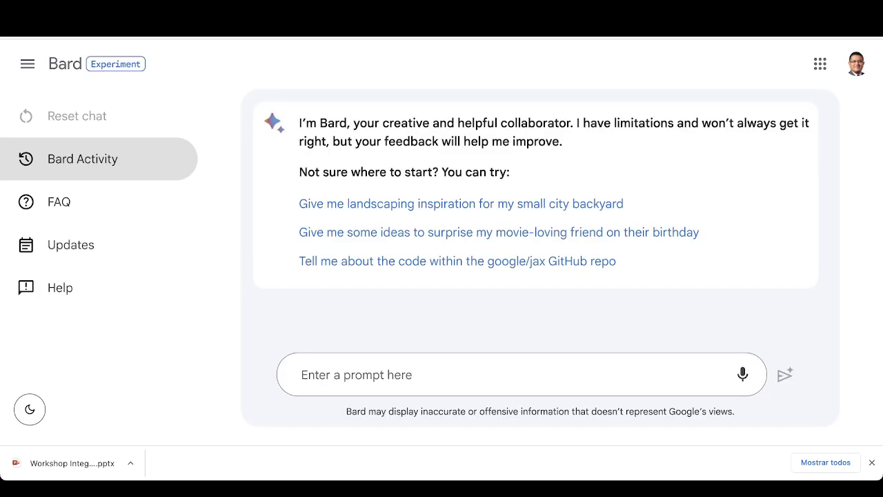
pyautogui.click(301, 375)
pyautogui.press('super+v')
pyautogui.press('Return')
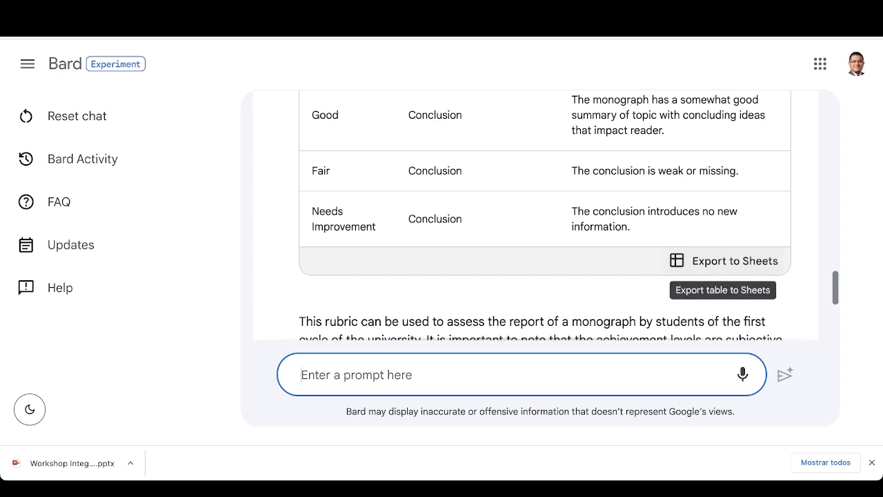
# Examine the rubric table in Bard's first draft and compare it with the table in Draft 2.
pyautogui.scroll(10, 270, 235)
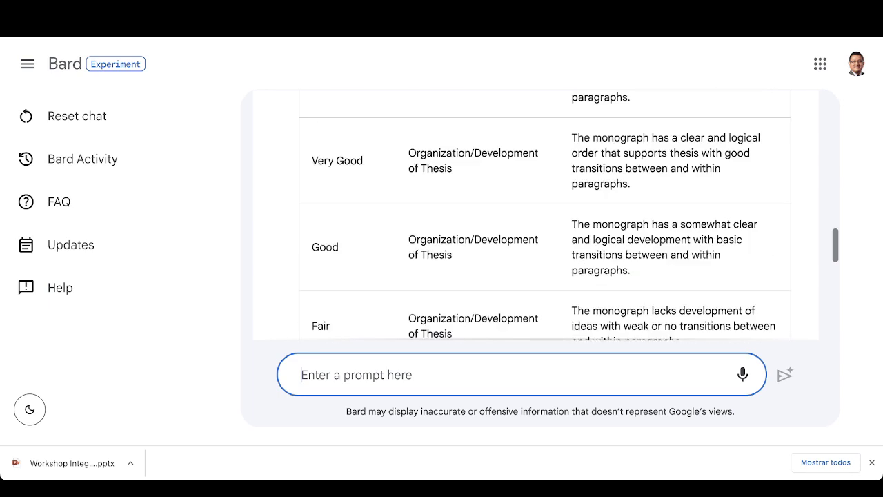
pyautogui.scroll(15, 546, 214)
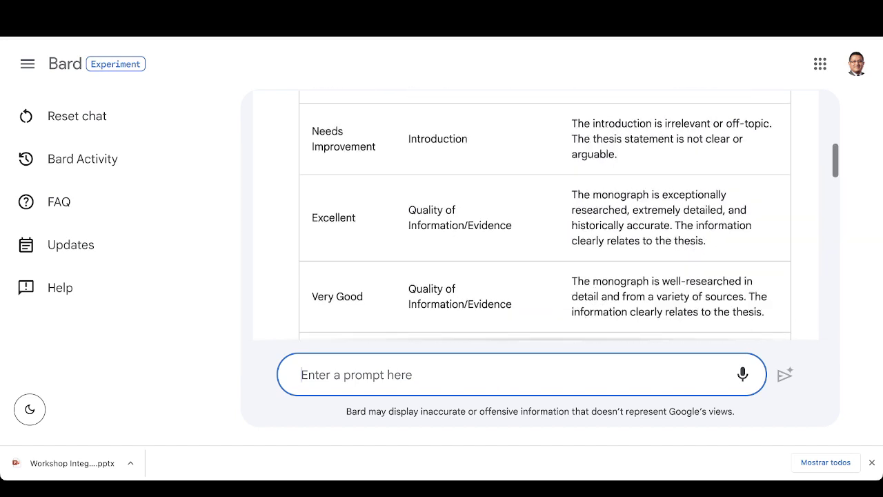
pyautogui.scroll(3, 540, 215)
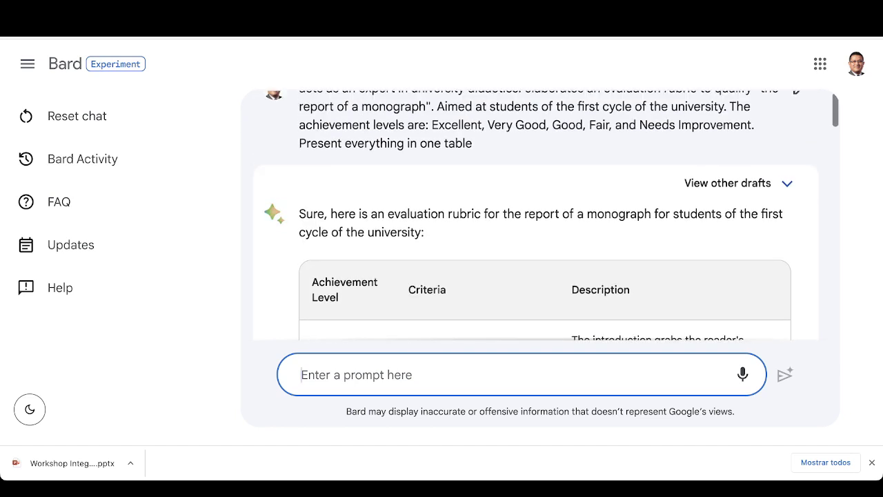
pyautogui.click(786, 183)
pyautogui.click(532, 242)
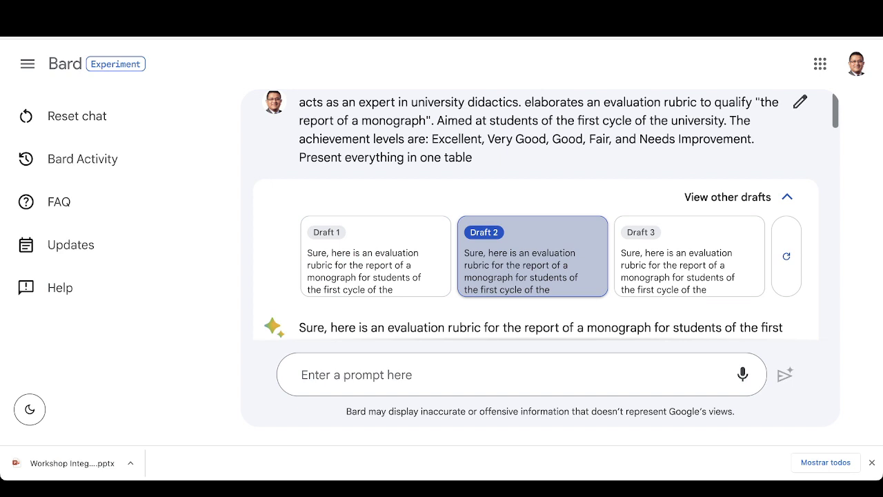
pyautogui.scroll(-5, 532, 242)
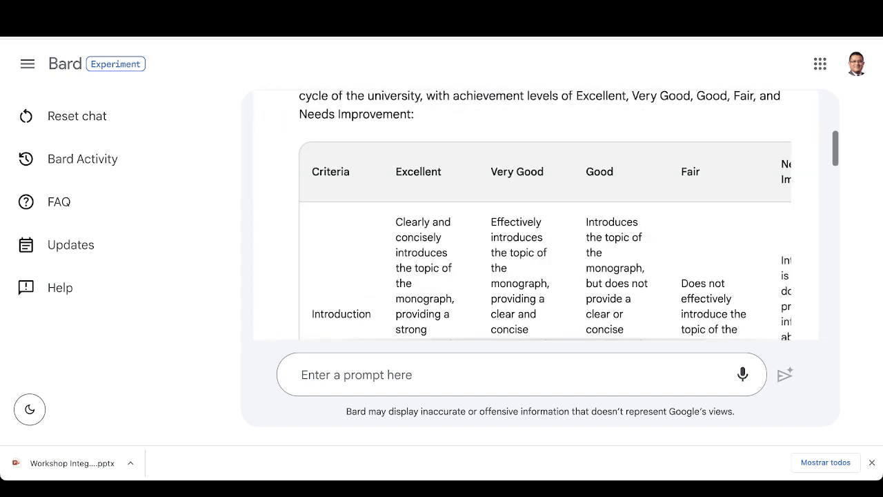
pyautogui.scroll(1, 545, 214)
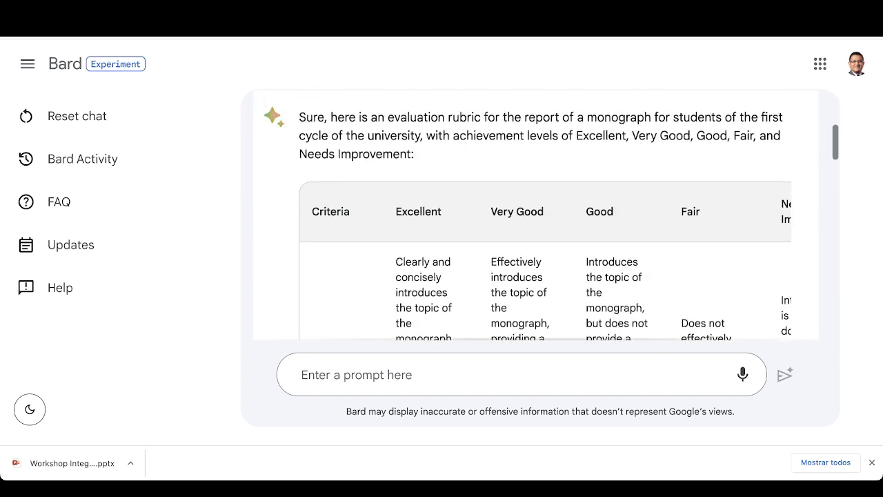
pyautogui.scroll(-2, 545, 213)
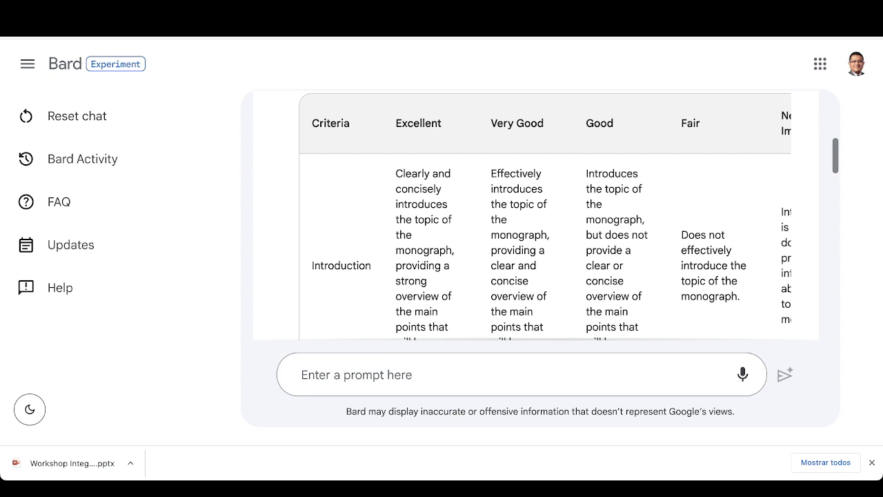
pyautogui.scroll(3, 545, 214)
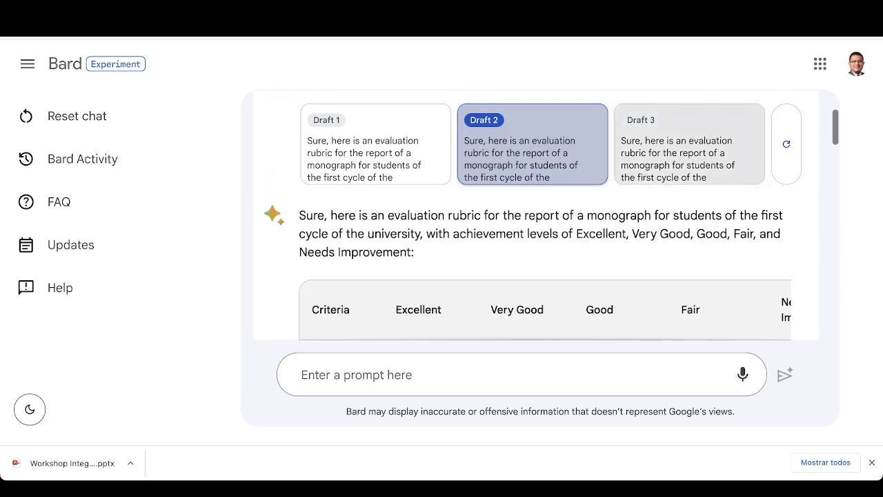
# Compare the rubric in Draft 3 with Draft 1, return to Draft 2's table and dismiss the downloads bar.
pyautogui.click(689, 144)
pyautogui.scroll(-4, 532, 234)
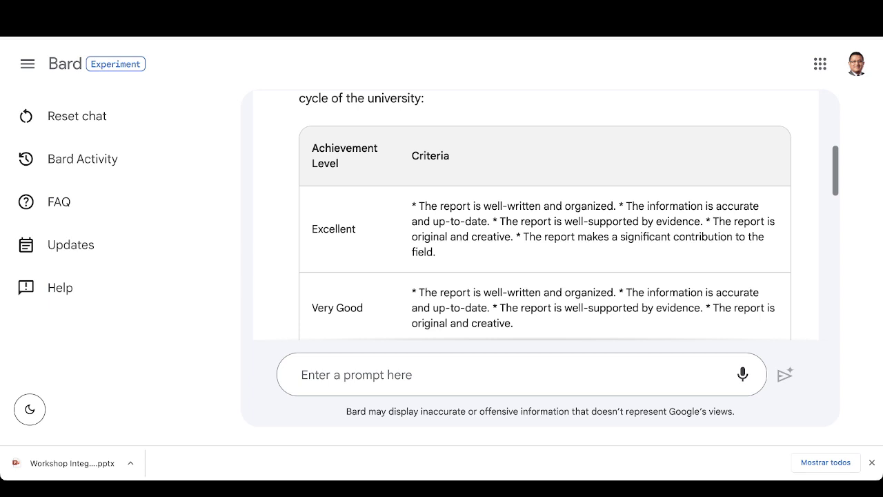
pyautogui.scroll(3, 536, 215)
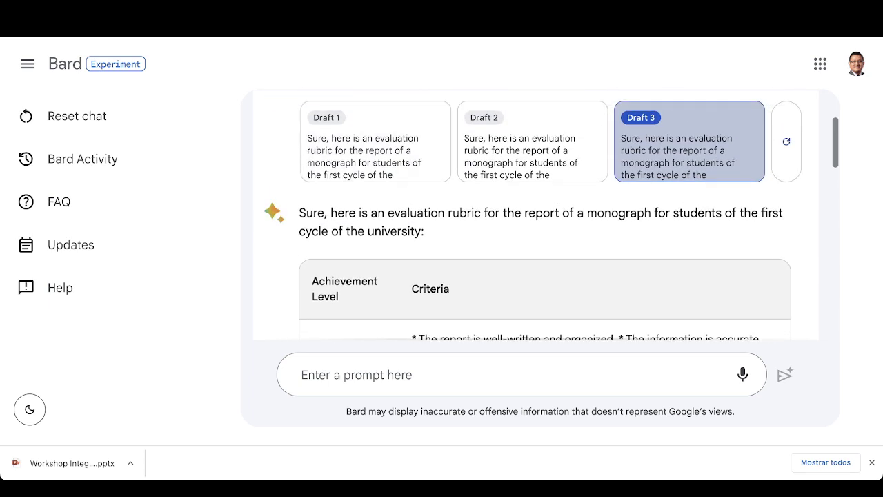
pyautogui.click(376, 142)
pyautogui.click(545, 259)
pyautogui.scroll(-3, 545, 259)
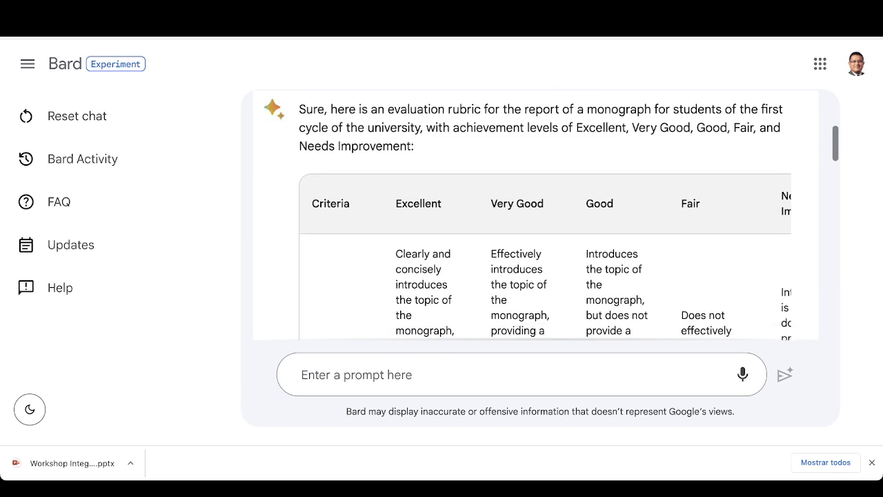
pyautogui.scroll(1, 535, 215)
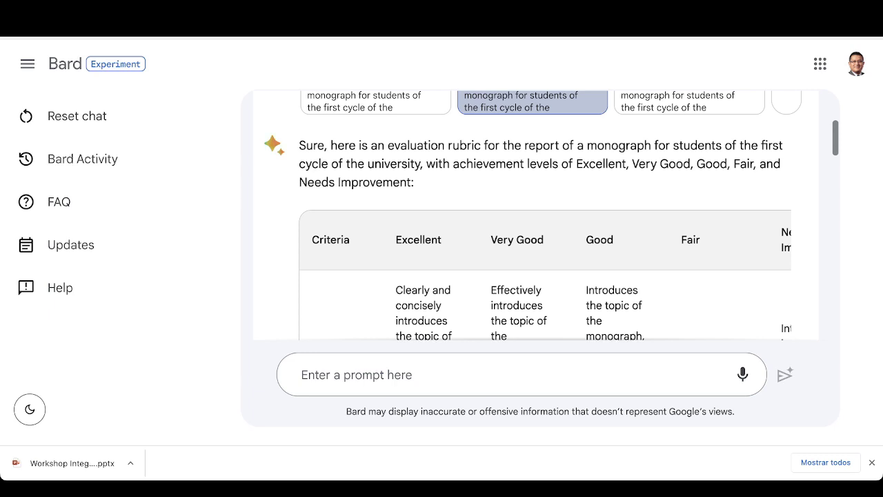
pyautogui.scroll(-5, 552, 216)
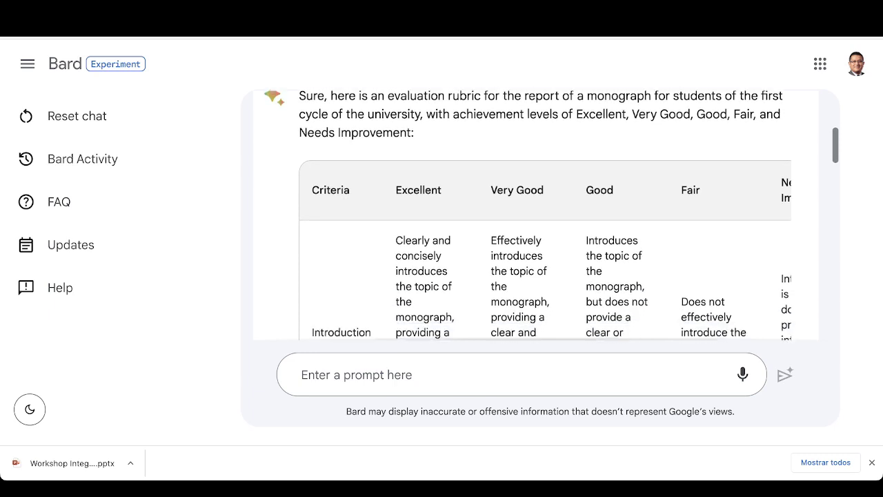
pyautogui.scroll(-4, 551, 216)
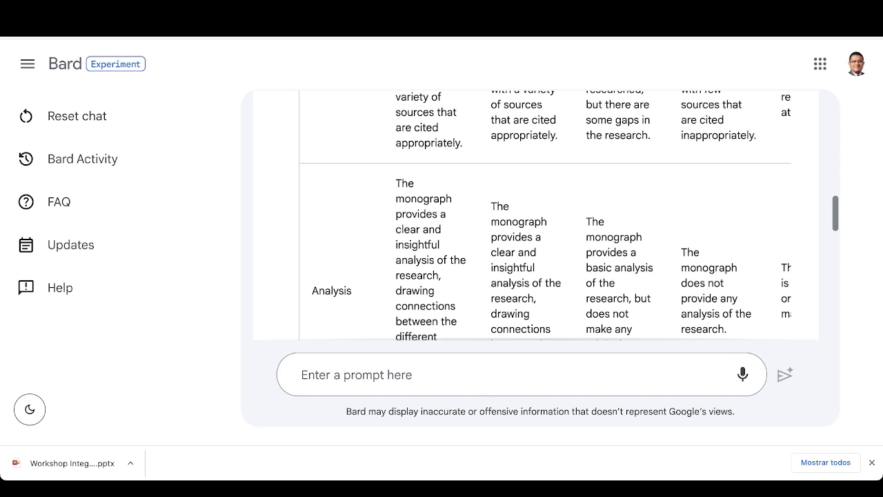
pyautogui.click(872, 462)
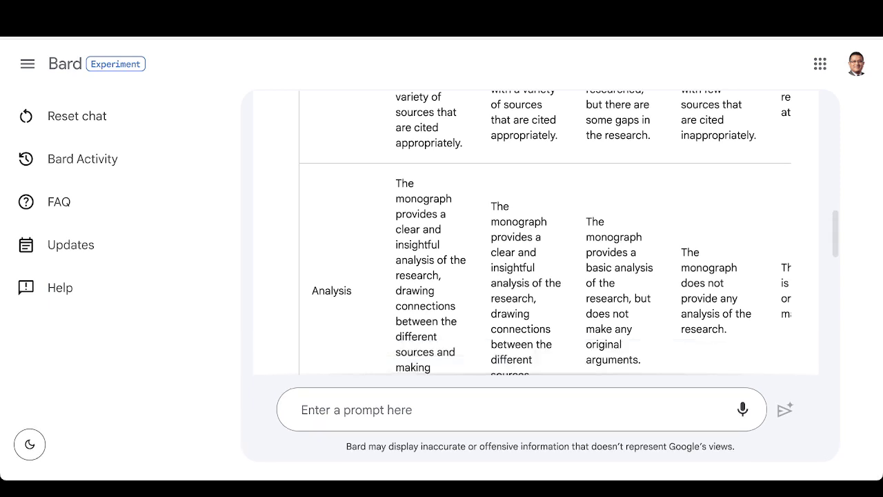
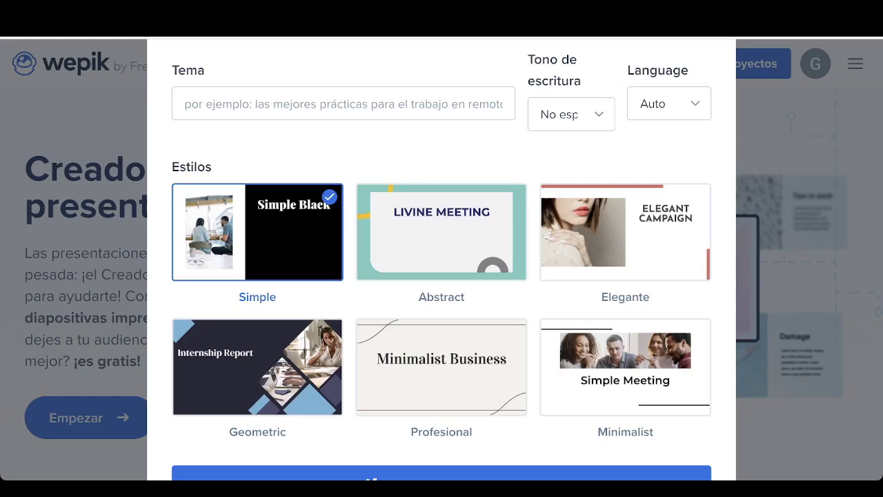
# Enter "5 aplicaciones de wepik en la Universidad" as the presentation topic.
pyautogui.click(185, 104)
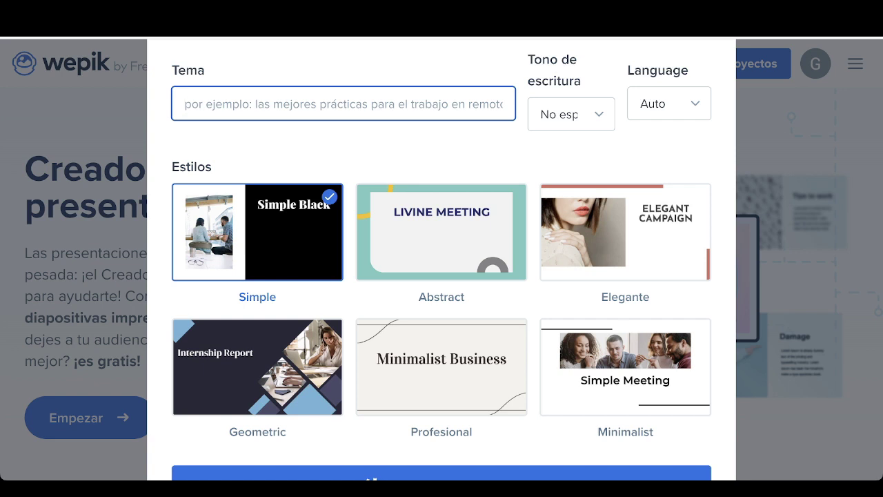
pyautogui.write('3')
pyautogui.press('BackSpace')
pyautogui.write('5 apliacc')
pyautogui.write('iones')
pyautogui.press('BackSpace')
pyautogui.press('BackSpace')
pyautogui.press('BackSpace')
pyautogui.press('BackSpace')
pyautogui.press('BackSpace')
pyautogui.press('BackSpace')
pyautogui.press('BackSpace')
pyautogui.press('BackSpace')
pyautogui.press('BackSpace')
pyautogui.write('caciones de w')
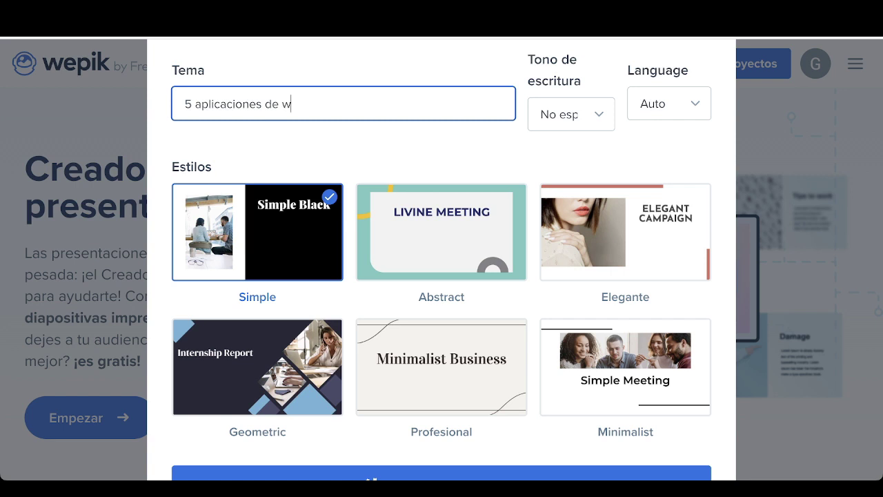
pyautogui.write('epik en la Universidad')
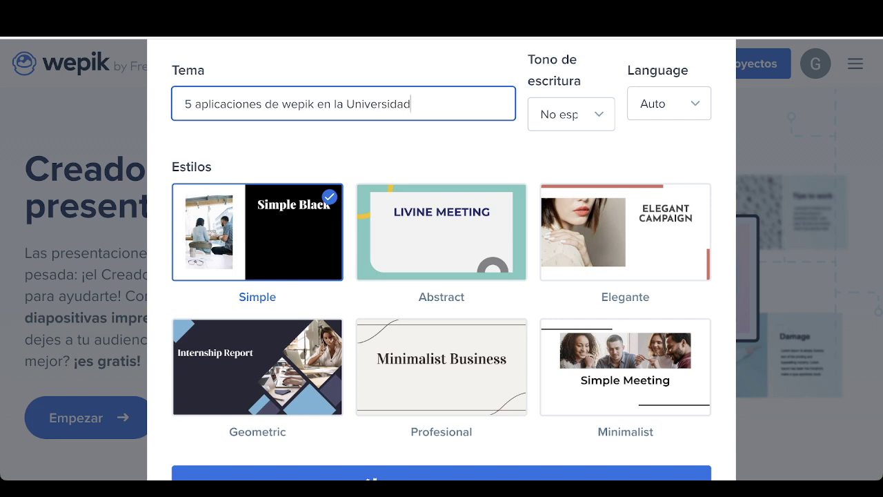
# Set the presentation's writing tone to professional, its language to Español and its style to Elegante.
pyautogui.press('Tab')
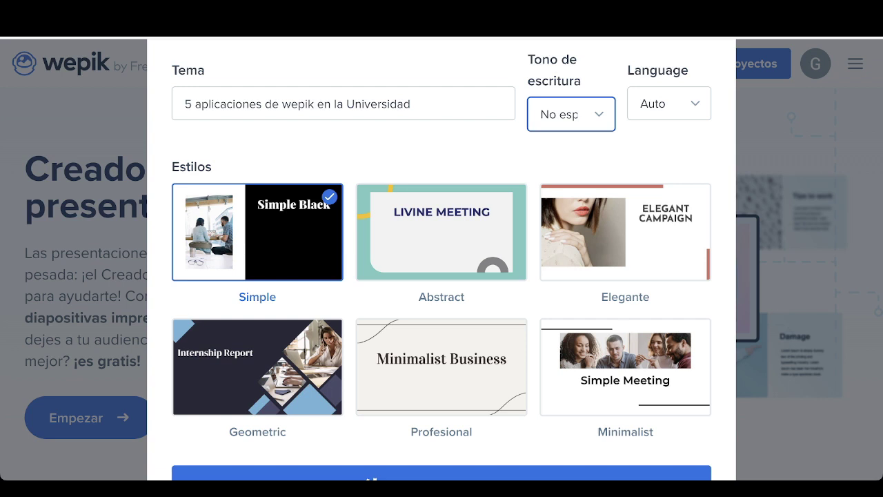
pyautogui.press('Down')
pyautogui.press('Tab')
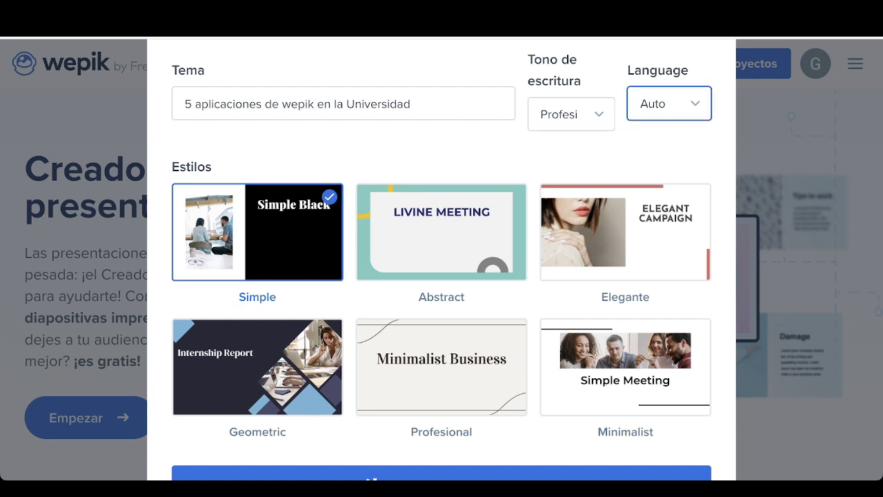
pyautogui.press('Down')
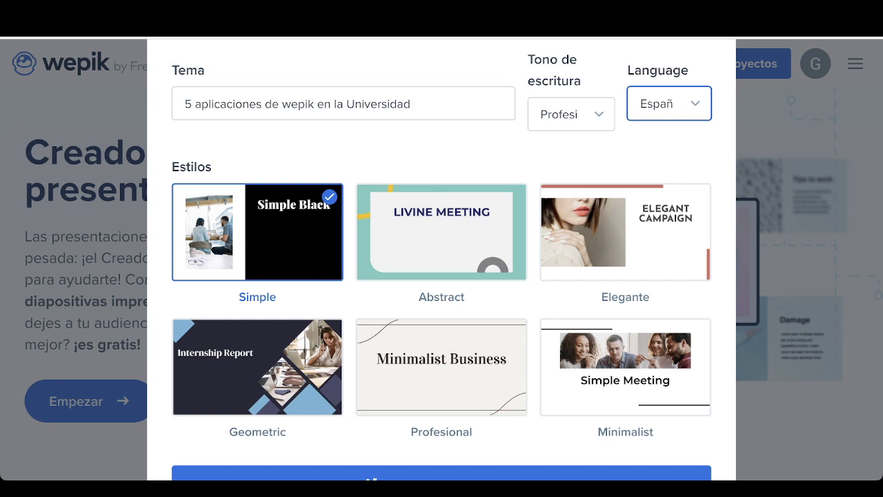
pyautogui.click(625, 232)
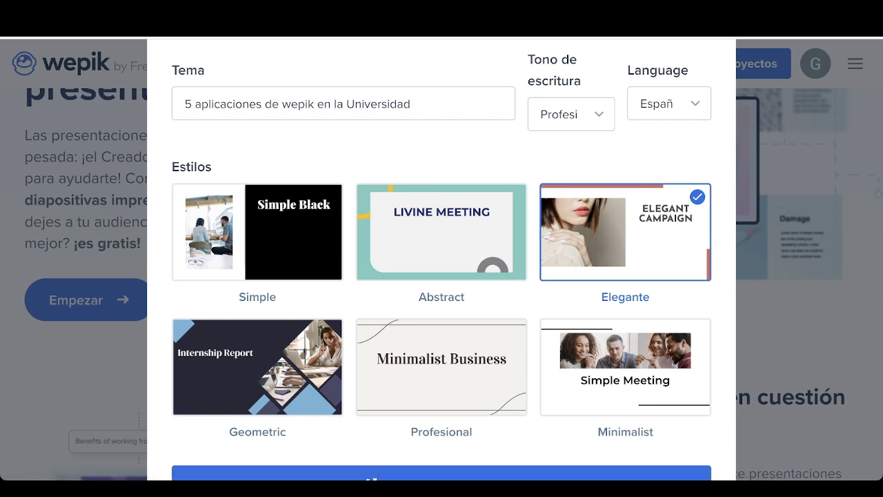
# Generate the presentation and open its second page in the editor.
pyautogui.hotkey('ctrl', '-')
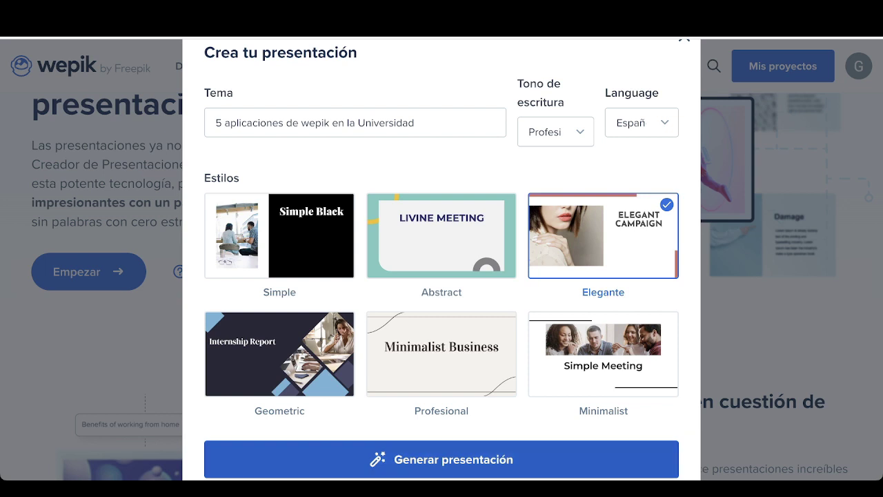
pyautogui.click(441, 459)
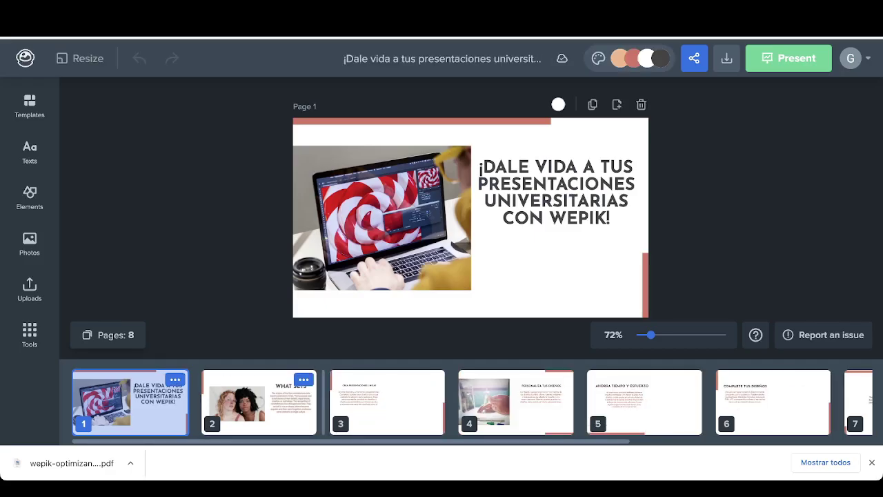
pyautogui.click(258, 401)
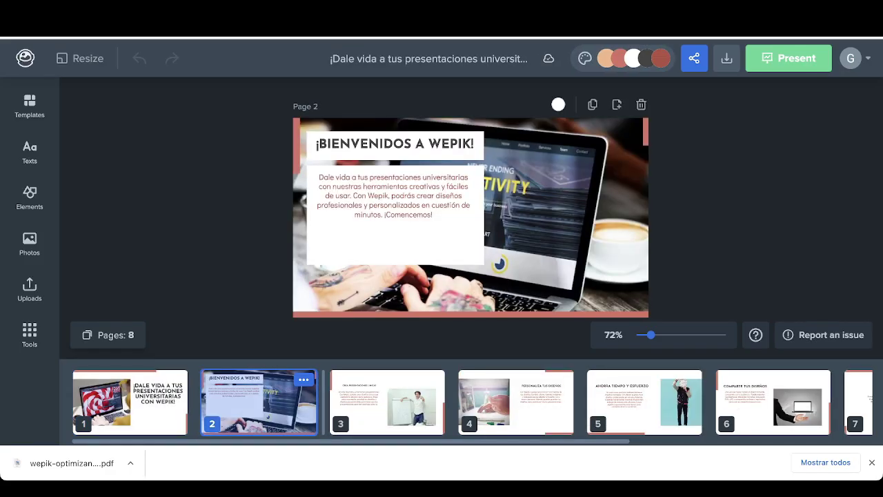
# Review pages 3 to 8 of the generated presentation, ending on the closing "Thank you" page.
pyautogui.click(387, 402)
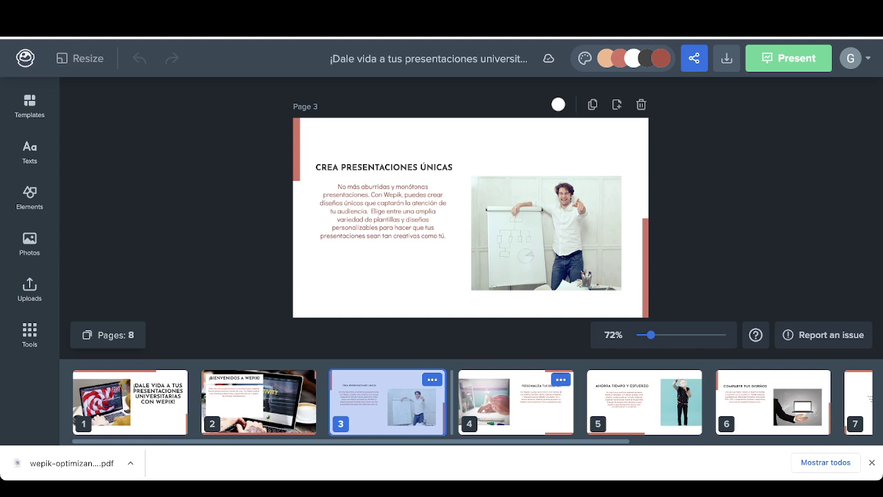
pyautogui.click(515, 402)
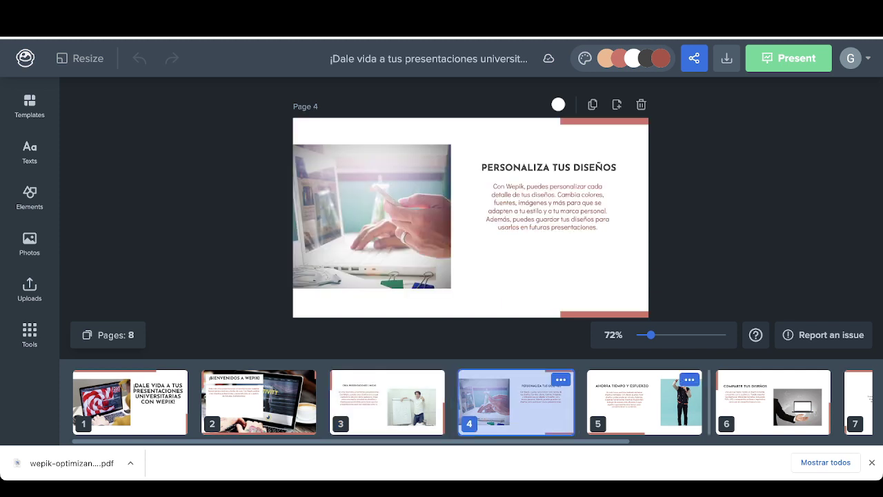
pyautogui.click(645, 402)
pyautogui.click(773, 402)
pyautogui.hscroll(2, 773, 402)
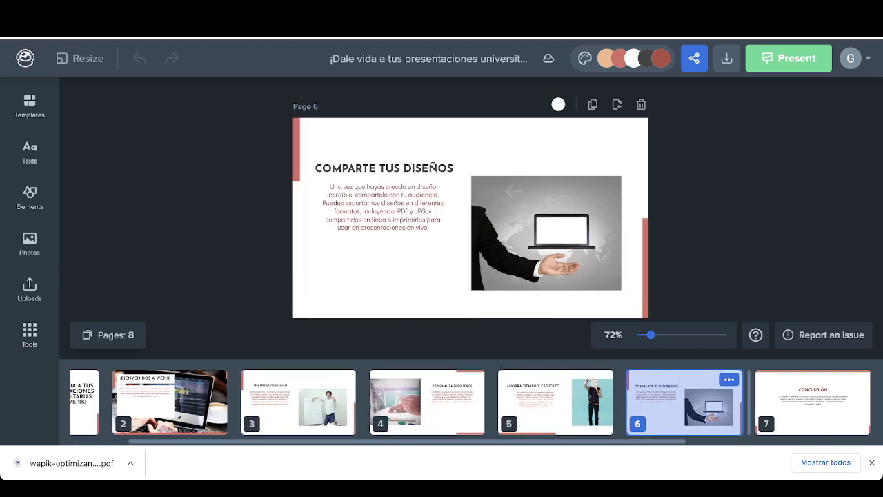
pyautogui.hscroll(2, 470, 403)
pyautogui.click(708, 402)
pyautogui.click(826, 402)
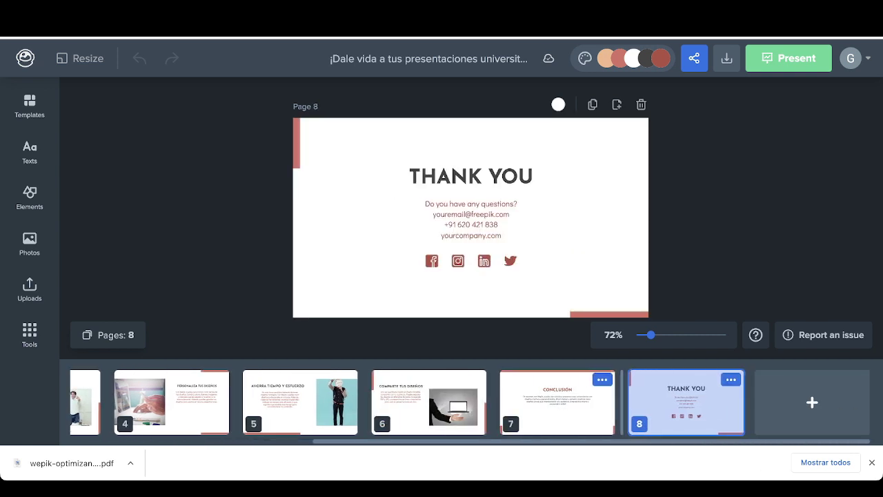
# Return to page 1 of the presentation, then collapse and expand the page thumbnails again.
pyautogui.hscroll(-5, 471, 403)
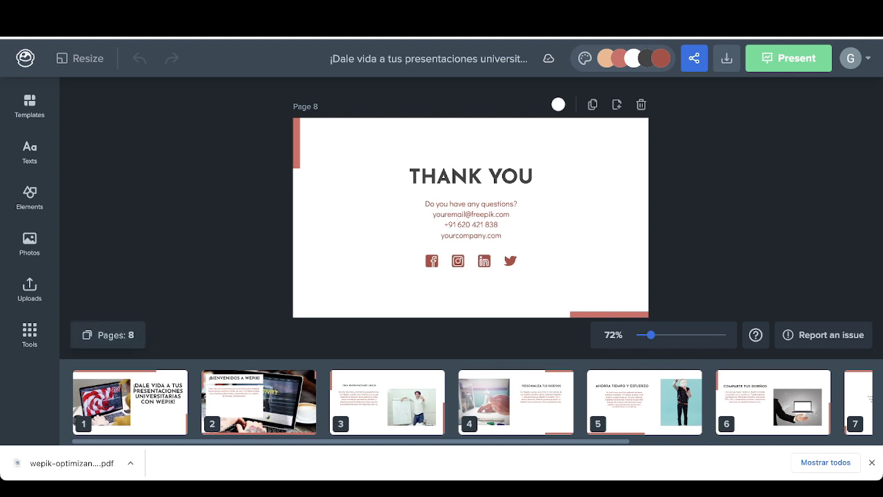
pyautogui.click(129, 402)
pyautogui.click(108, 335)
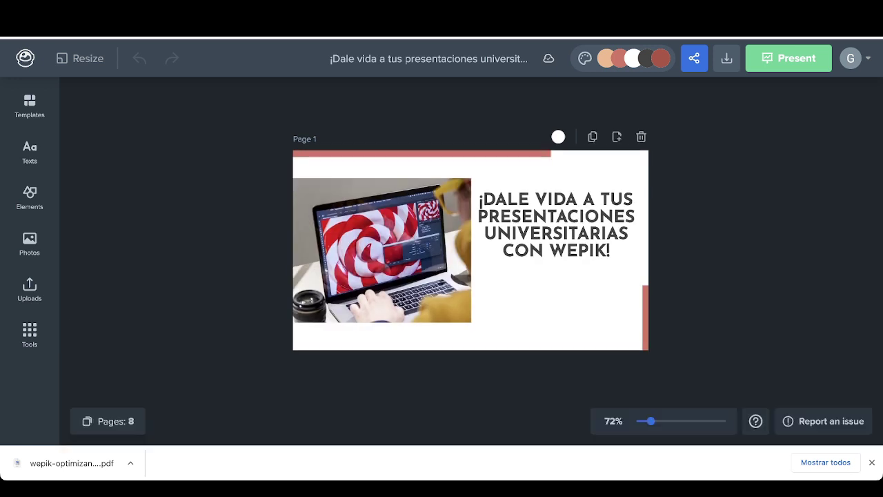
pyautogui.click(109, 421)
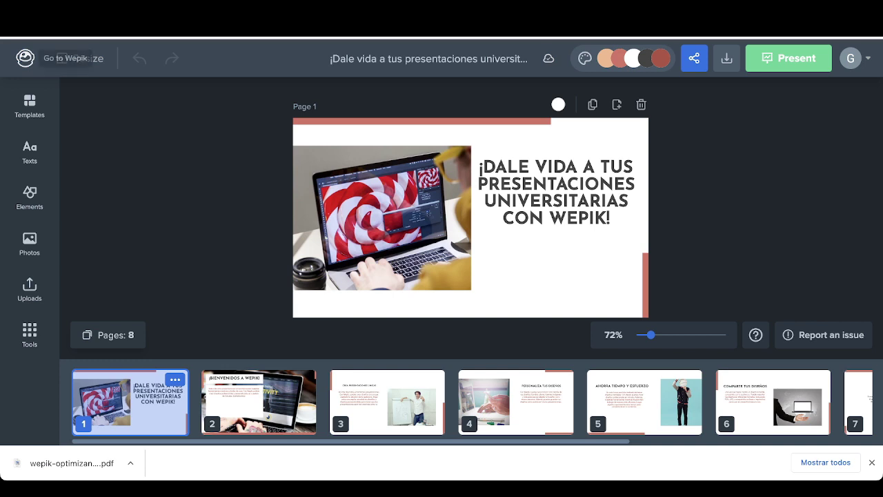
# Go to the Wepik home page and browse its recent creations, AI features and template categories down to flyers and brochures.
pyautogui.click(25, 58)
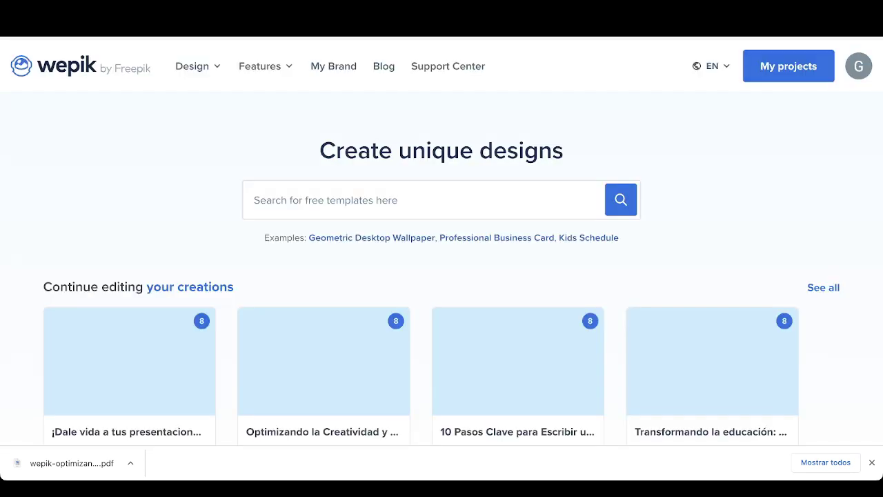
pyautogui.scroll(-2, 442, 269)
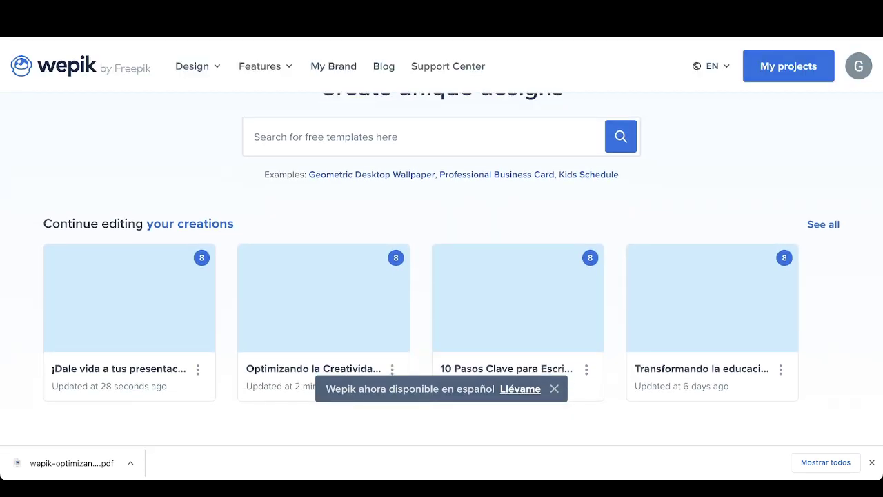
pyautogui.scroll(-1, 441, 268)
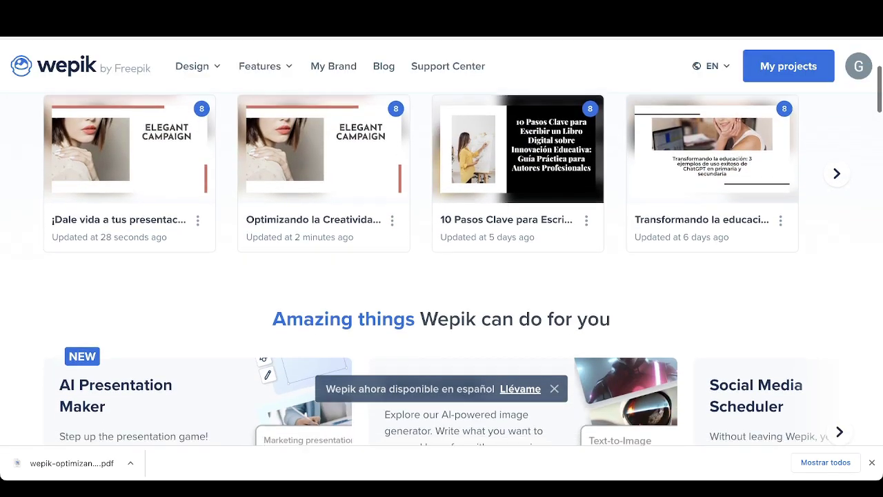
pyautogui.scroll(-1, 441, 268)
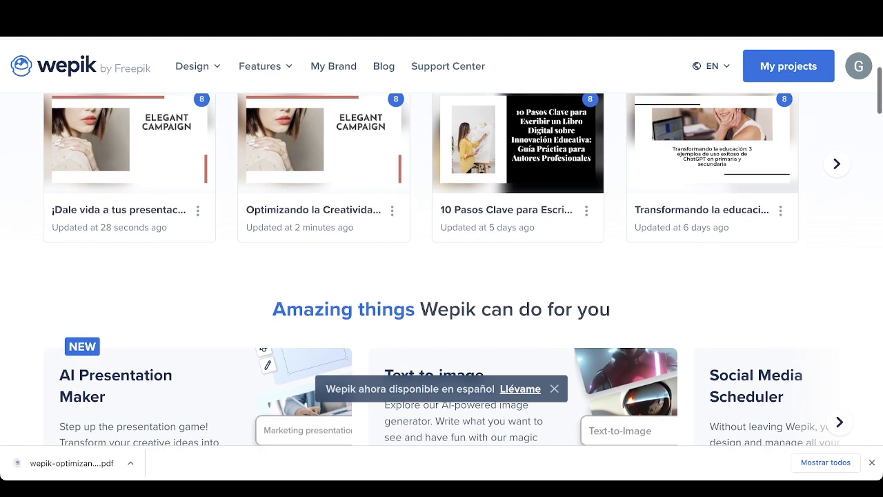
pyautogui.scroll(-3, 441, 268)
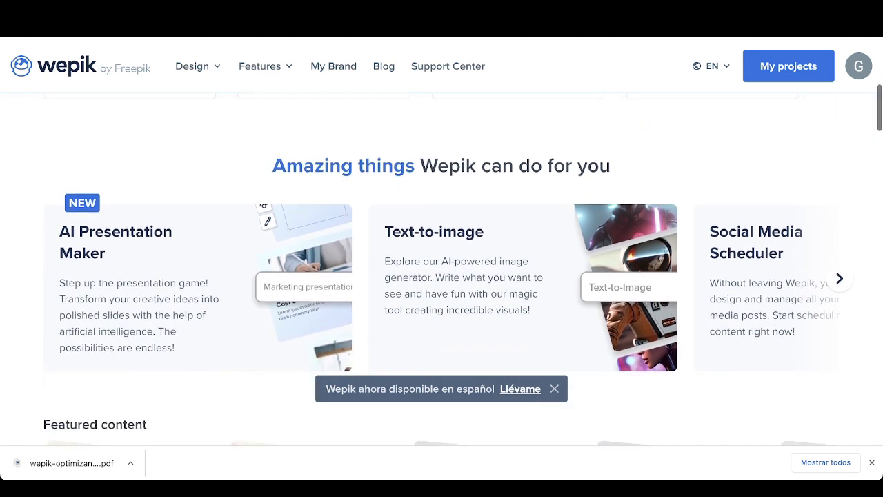
pyautogui.scroll(-4, 231, 343)
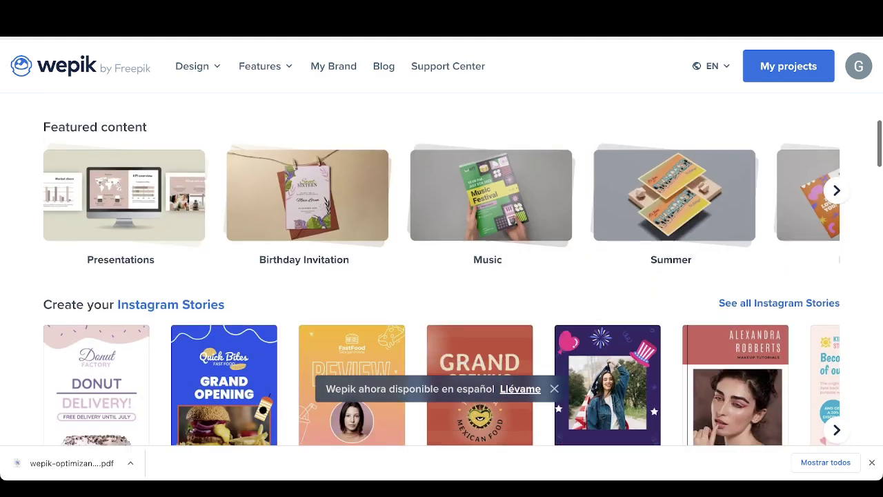
pyautogui.scroll(-4, 232, 343)
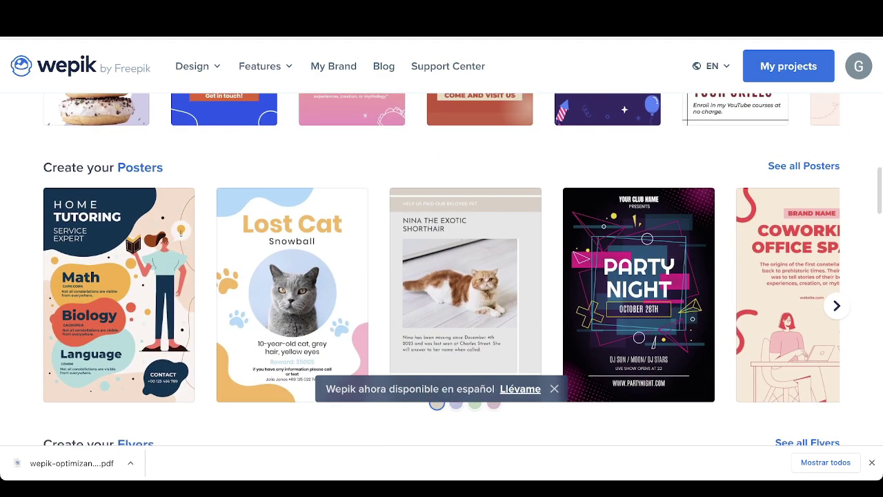
pyautogui.scroll(-3, 441, 269)
pyautogui.scroll(-6, 276, 310)
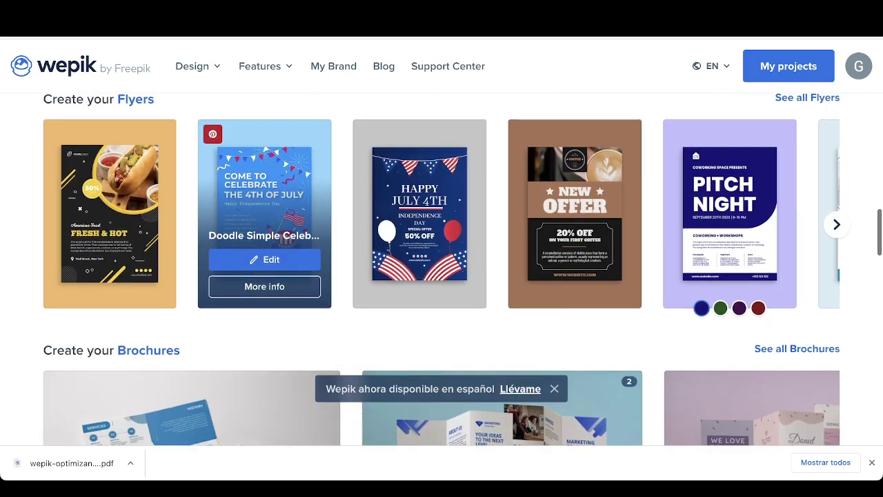
pyautogui.scroll(20, 276, 311)
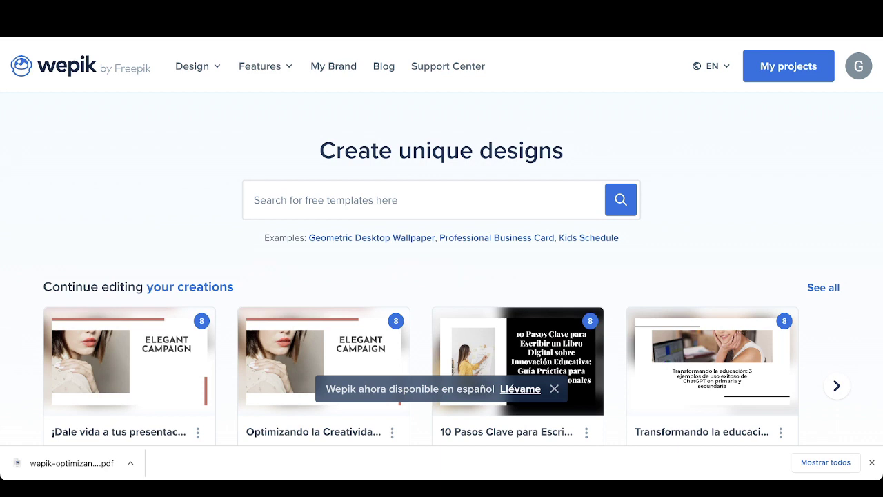
# Open the Catbird AI image generator in a new tab and select the existing Spanish source text in Google Translate.
pyautogui.hotkey('ctrl', 't')
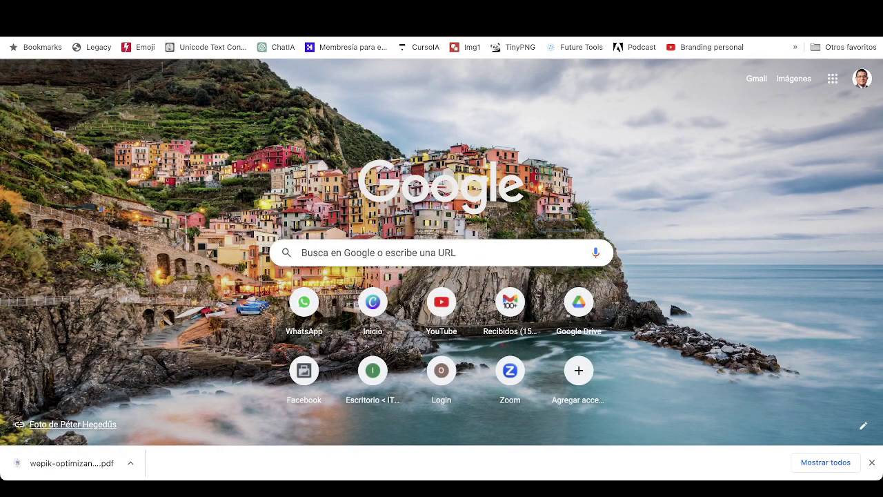
pyautogui.press('Return')
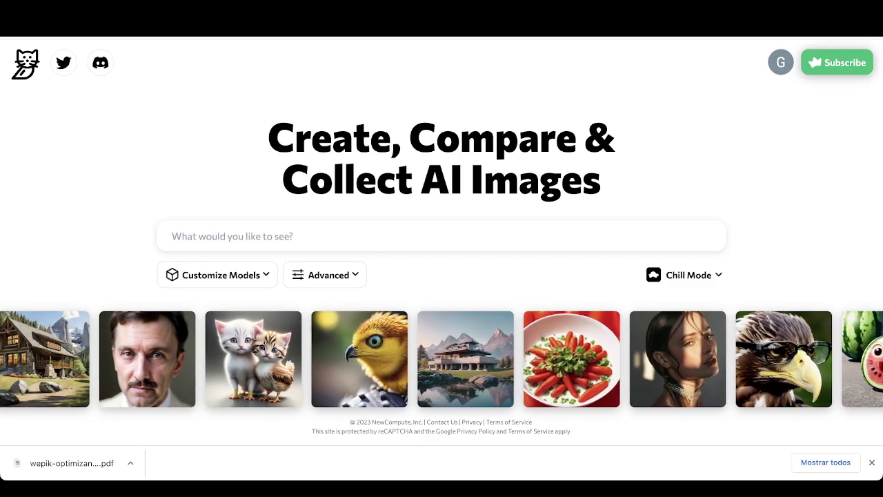
pyautogui.hotkey('ctrl', 'Tab')
pyautogui.tripleClick(222, 253)
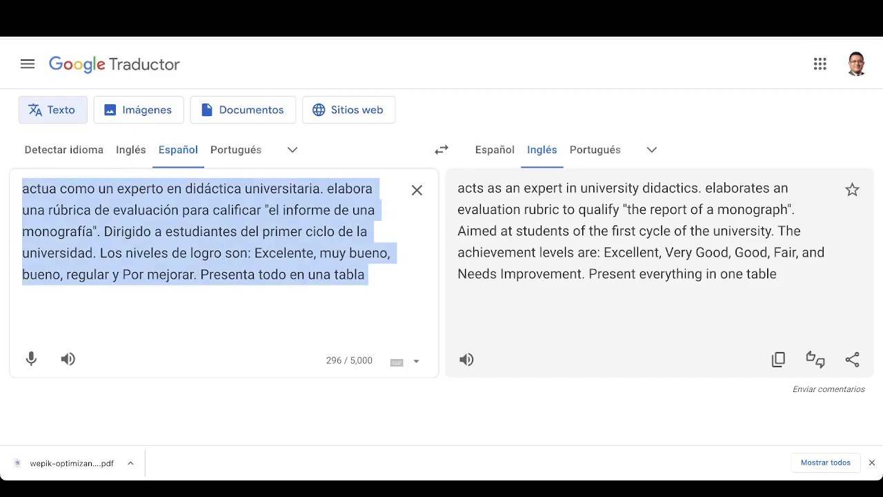
pyautogui.write('robot')
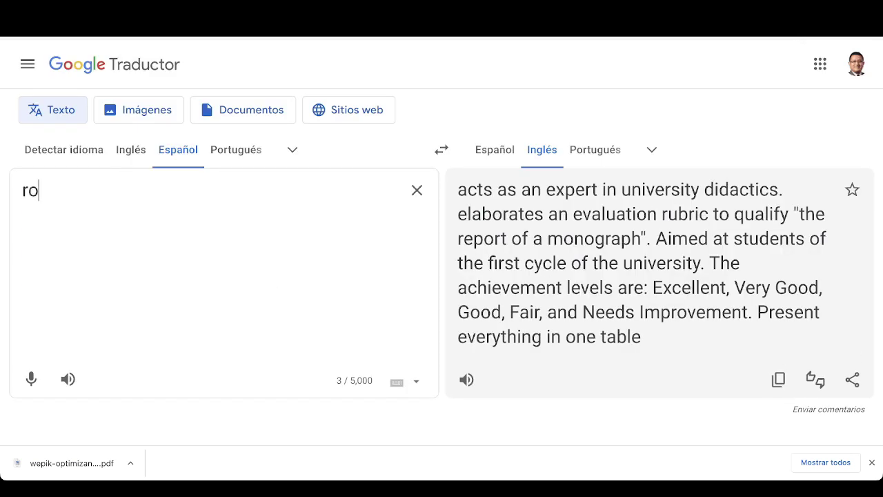
pyautogui.press('BackSpace')
pyautogui.press('BackSpace')
pyautogui.press('BackSpace')
pyautogui.press('BackSpace')
pyautogui.press('BackSpace')
# Replace the Spanish source text with "profesor al lado de un robot frente a la torre e".
pyautogui.write('prof')
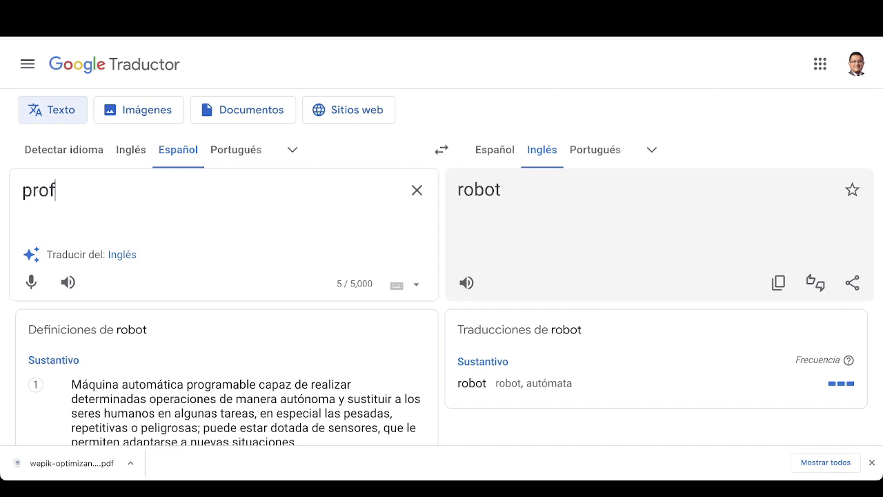
pyautogui.write('esor al lado de un b')
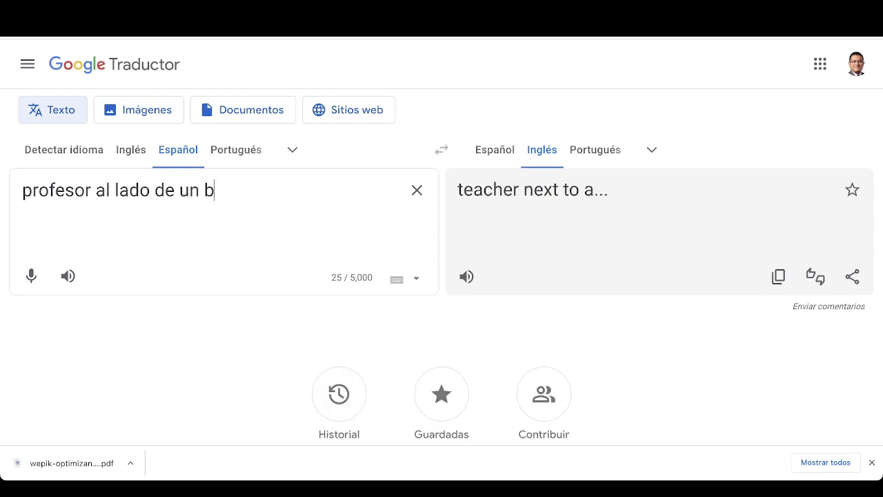
pyautogui.press('BackSpace')
pyautogui.write('robot frente a  la torre e')
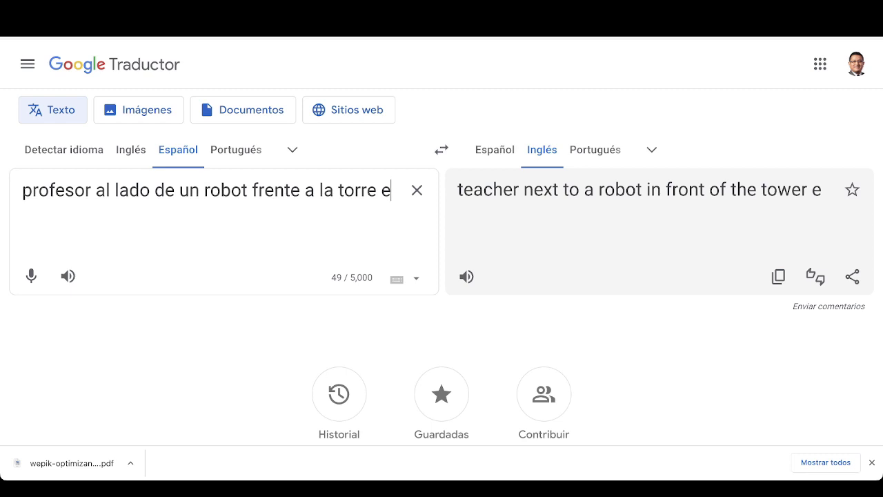
# Search Google for "eiffel", copy the word "Eiffel" and use it to complete the phrase in Google Translate.
pyautogui.hotkey('ctrl', 't')
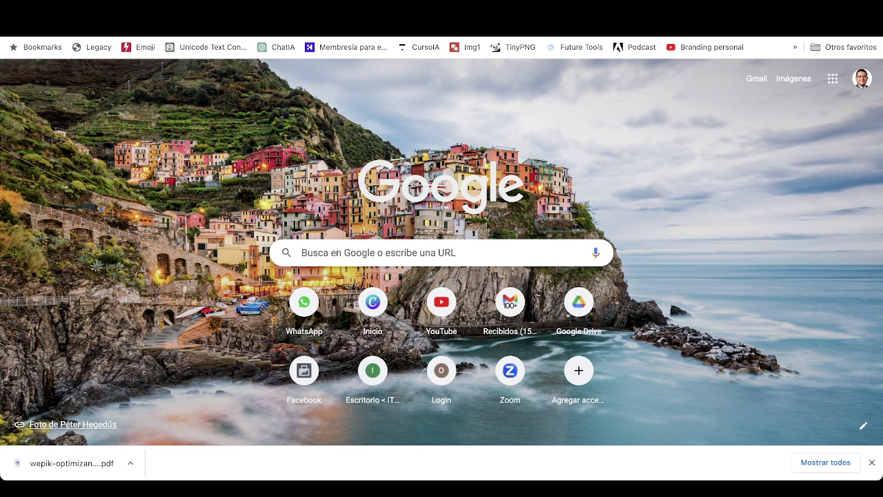
pyautogui.write('eiffel')
pyautogui.press('Return')
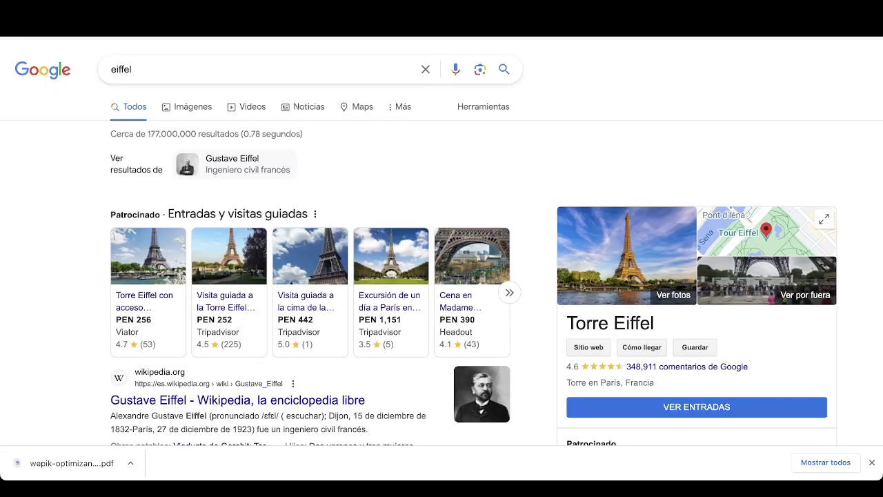
pyautogui.doubleClick(634, 323)
pyautogui.hotkey('ctrl', 'c')
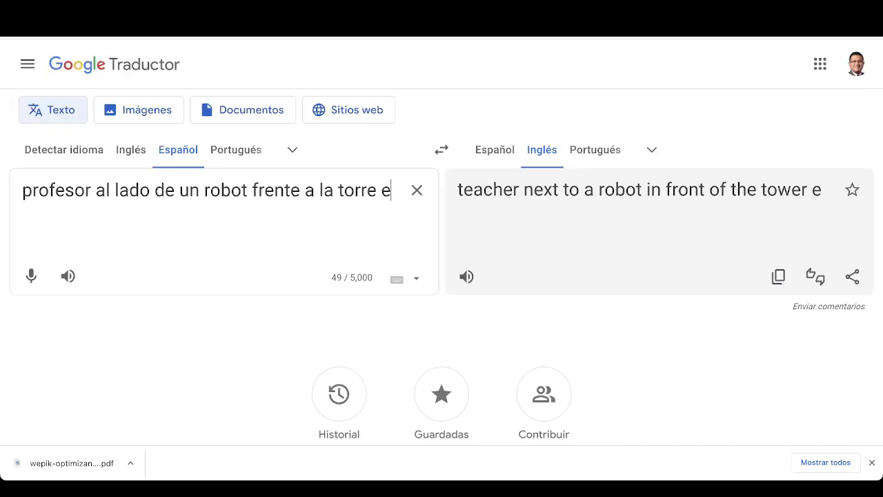
pyautogui.press('BackSpace')
pyautogui.hotkey('ctrl', 'v')
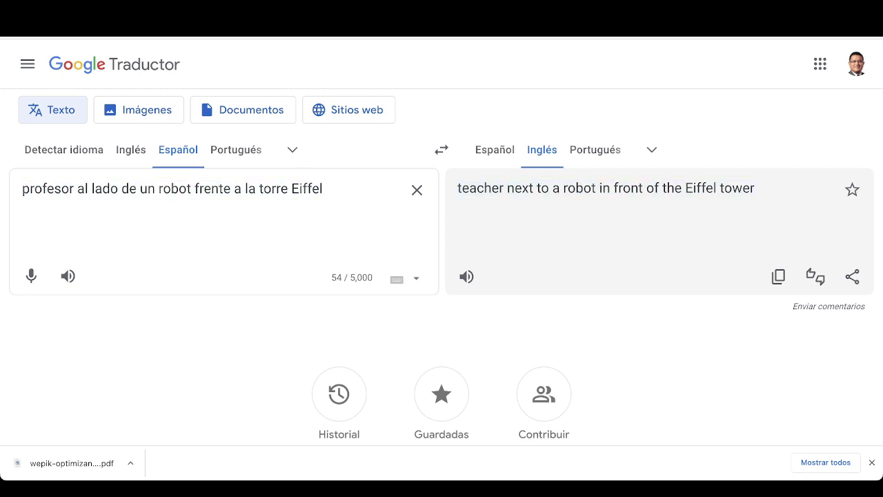
# Copy the English translation and generate images in Catbird from "teacher next to a robot in front of the Eiffel tower".
pyautogui.click(778, 276)
pyautogui.hotkey('ctrl', 'Tab')
pyautogui.click(172, 236)
pyautogui.write('teacher next to a robot in front of the Eiffel tower')
pyautogui.press('Return')
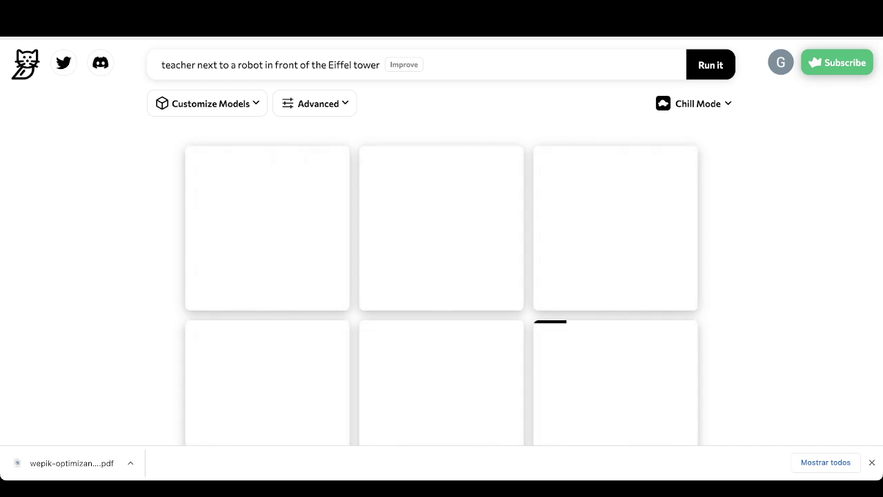
# View the details of the Realistic Vision image, and open and download the Analog Madness image.
pyautogui.scroll(-3, 442, 241)
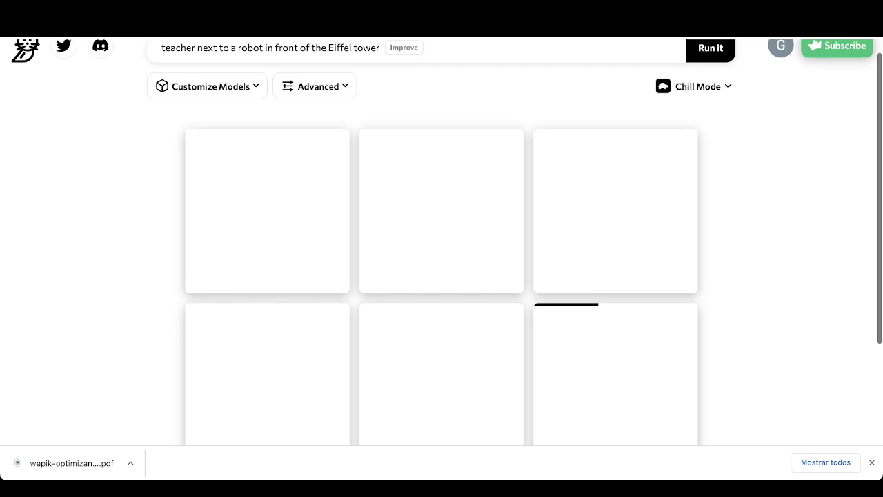
pyautogui.scroll(1, 442, 242)
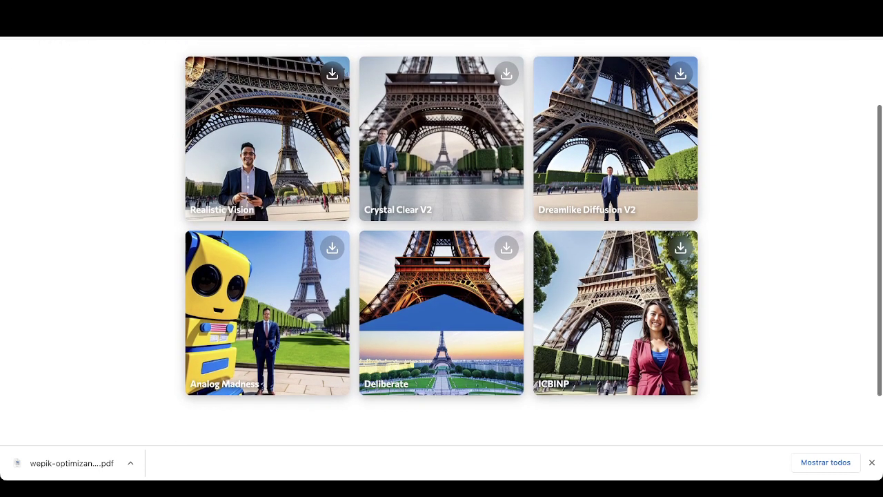
pyautogui.scroll(1, 442, 235)
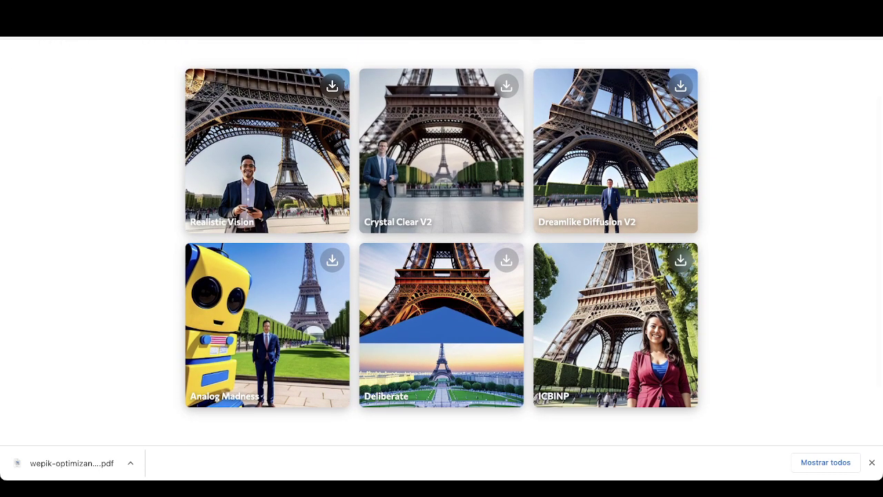
pyautogui.click(267, 151)
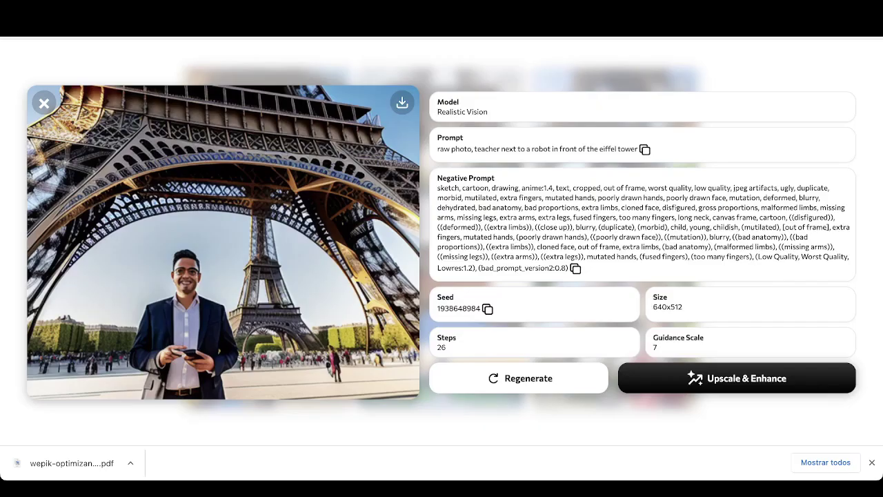
pyautogui.press('Escape')
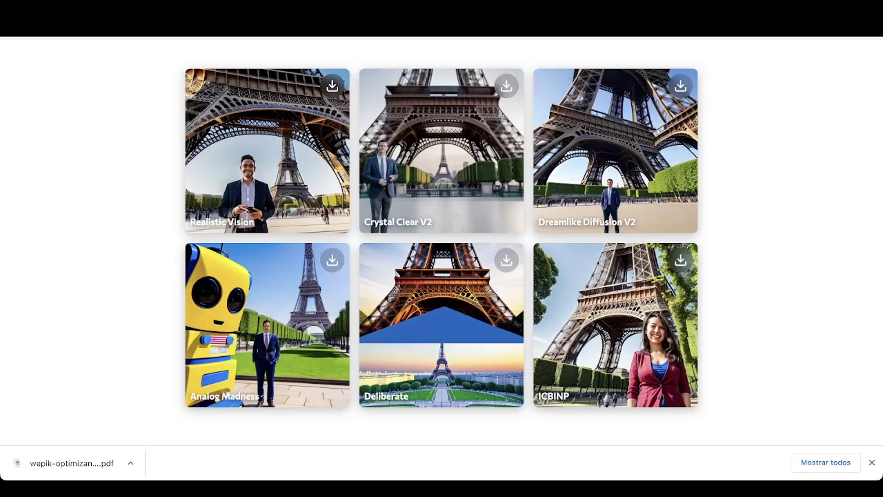
pyautogui.click(267, 325)
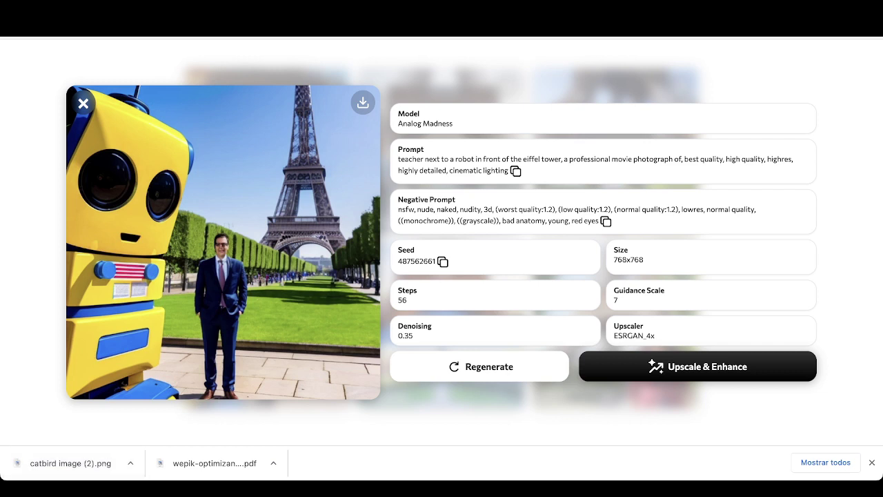
pyautogui.press('Escape')
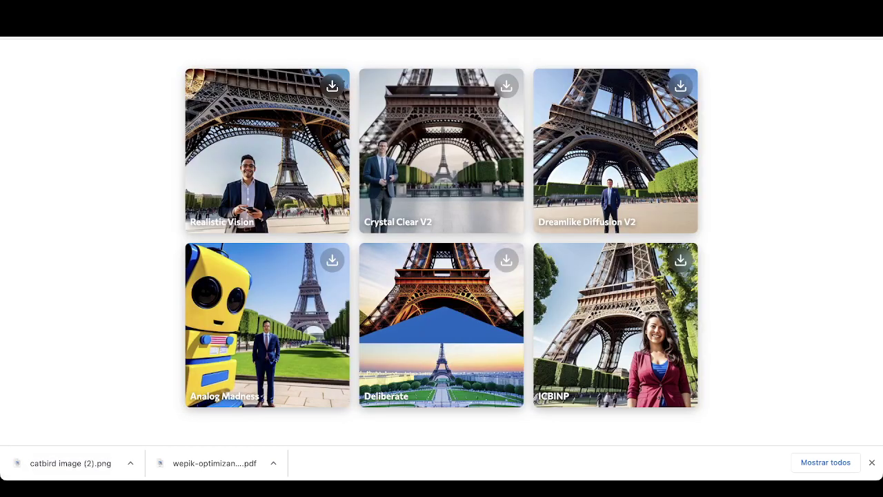
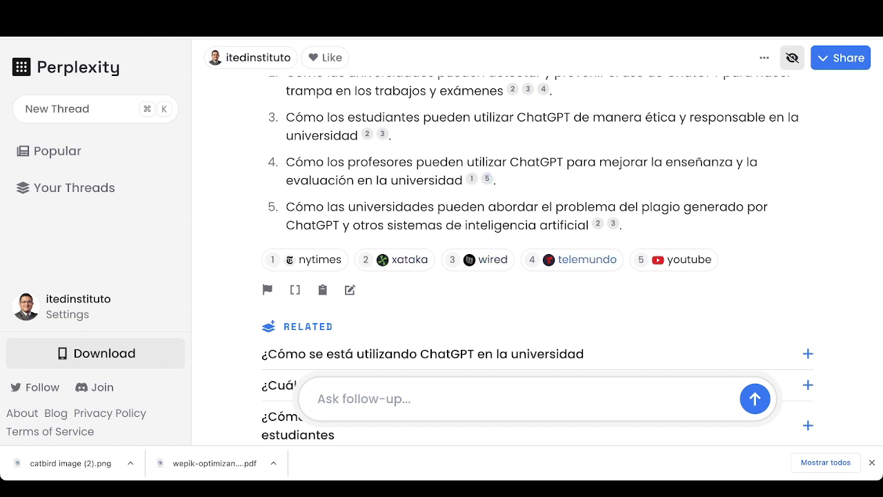
# Review the five topic gaps, highlight the third one on students' ethical ChatGPT use, and activate the follow-up field.
pyautogui.scroll(2, 493, 259)
pyautogui.scroll(2, 492, 260)
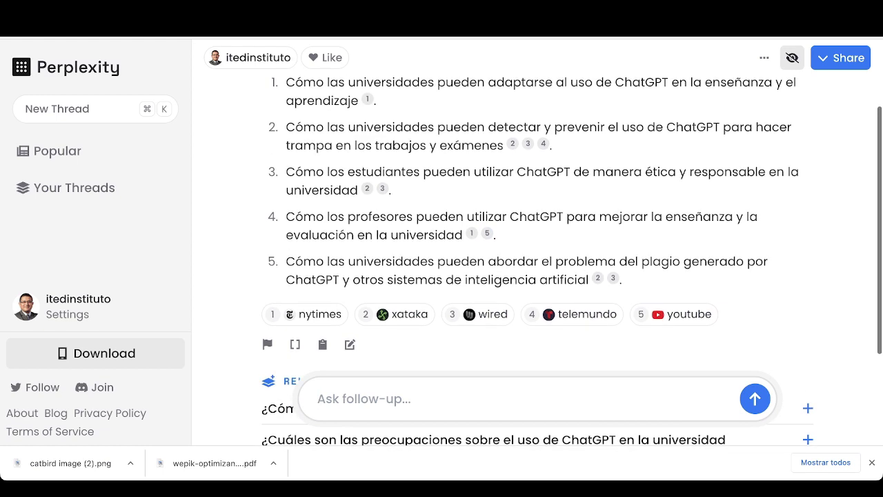
pyautogui.scroll(1, 493, 259)
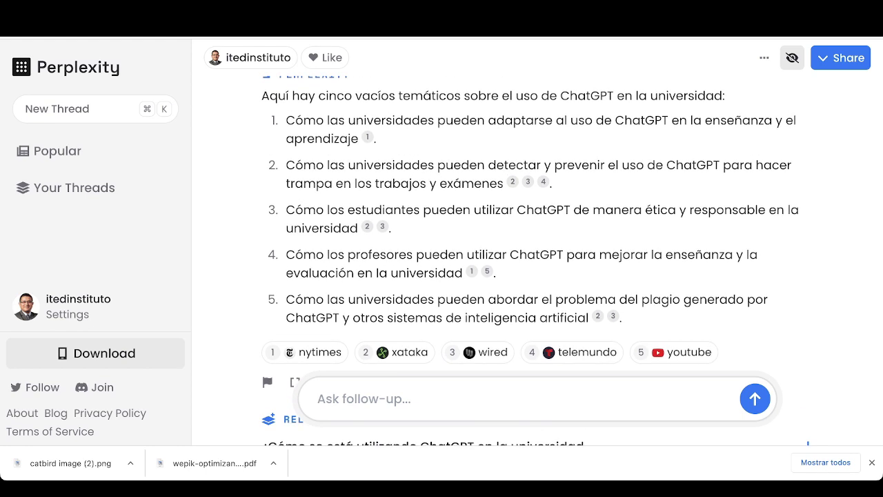
pyautogui.scroll(1, 493, 260)
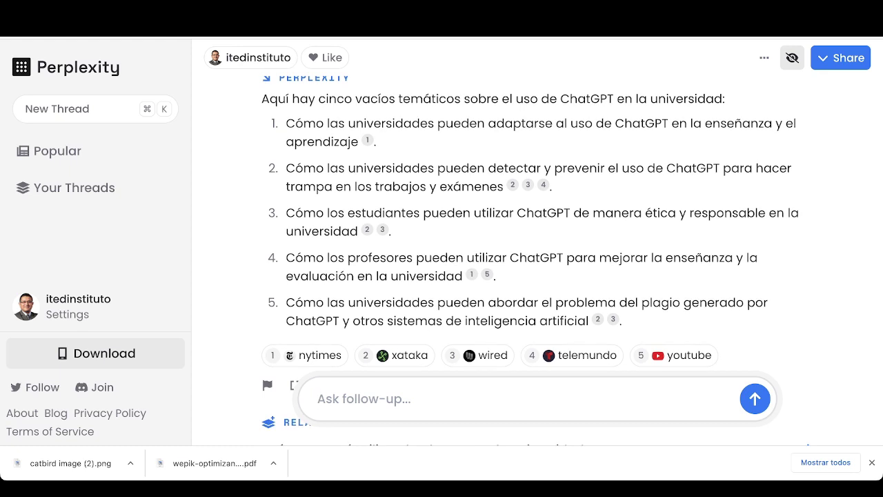
pyautogui.tripleClick(336, 212)
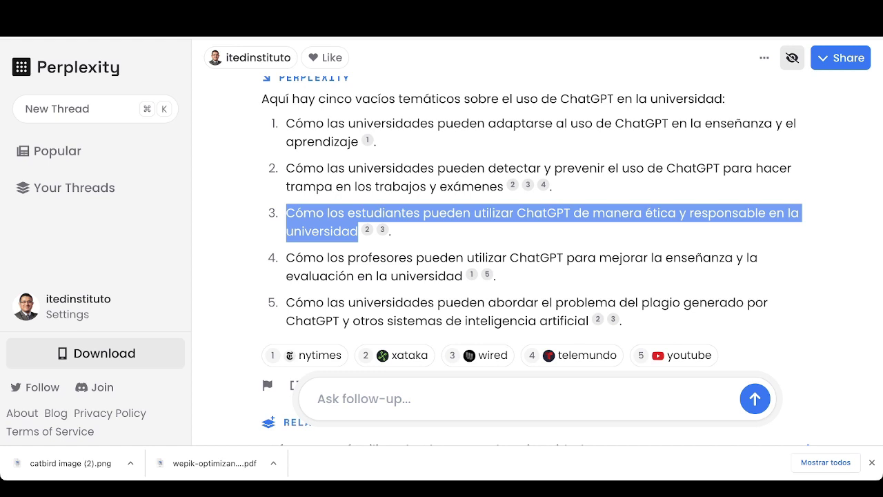
pyautogui.click(318, 399)
pyautogui.write('elige el')
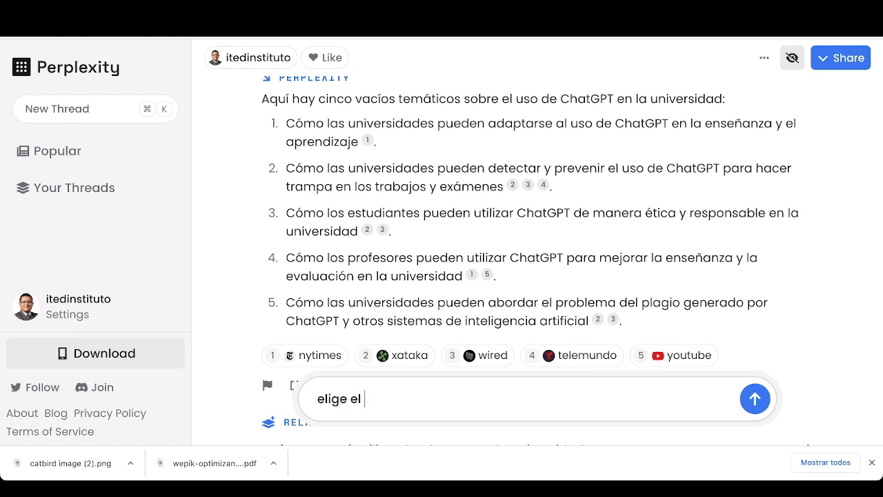
pyautogui.press('BackSpace')
pyautogui.press('BackSpace')
pyautogui.press('BackSpace')
pyautogui.press('BackSpace')
pyautogui.press('BackSpace')
pyautogui.press('BackSpace')
pyautogui.press('BackSpace')
pyautogui.press('BackSpace')
pyautogui.press('BackSpace')
# Submit the follow-up "del texto anterior elige el item y formula un objetivo de artículo científico que empiece por verbo en infinitivo".
pyautogui.write('del texto anterior elige el item y ')
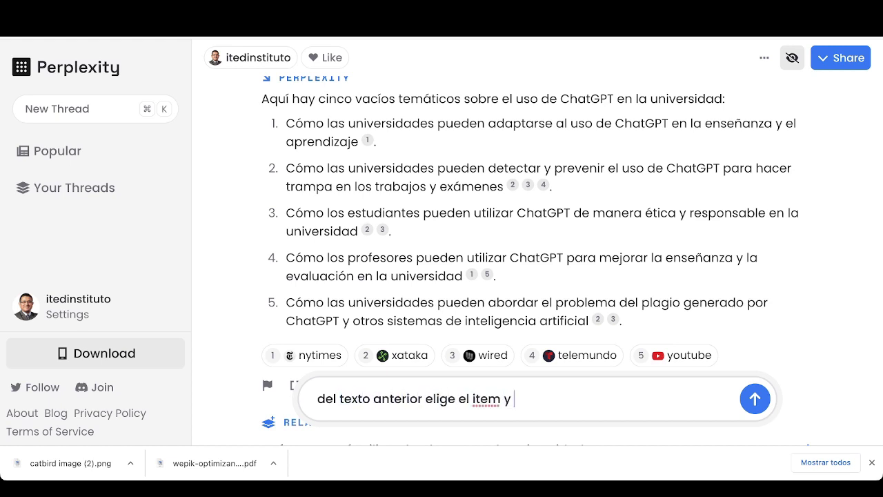
pyautogui.write('formular')
pyautogui.press('BackSpace')
pyautogui.write('un objetivo ')
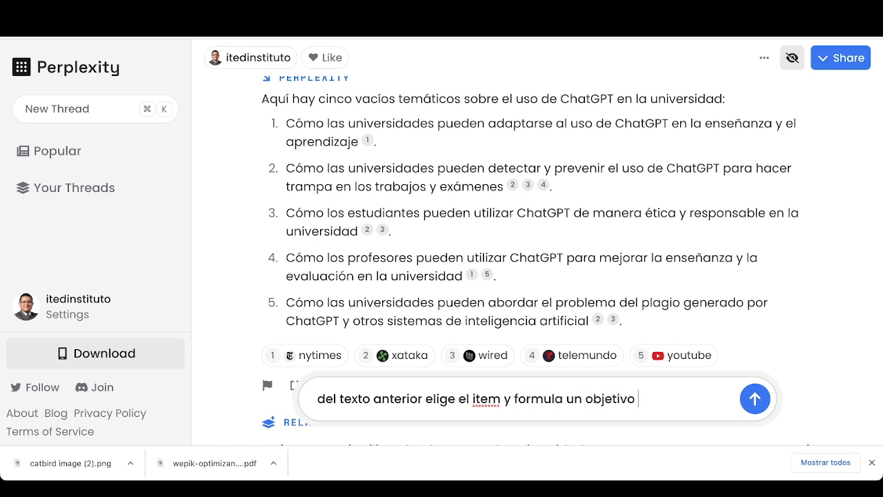
pyautogui.write('de artículo ci')
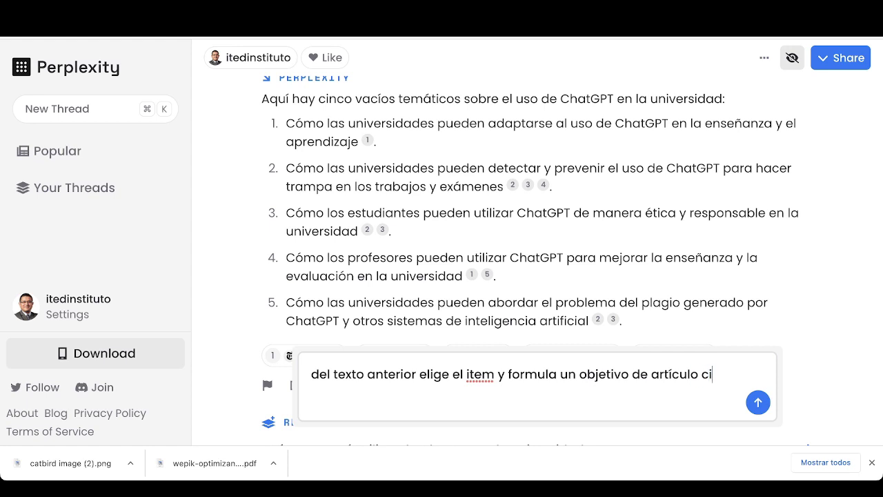
pyautogui.write('entífico que')
pyautogui.write(' empue')
pyautogui.press('BackSpace')
pyautogui.press('BackSpace')
pyautogui.write('iece por v')
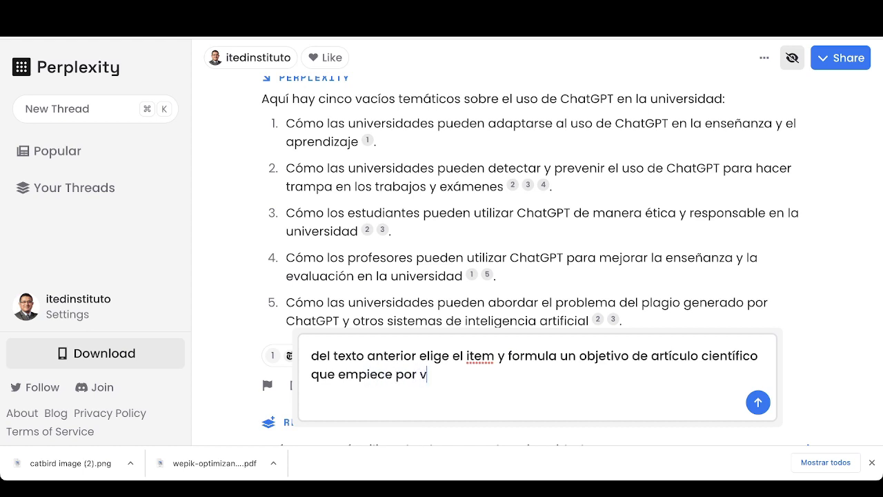
pyautogui.write('erbo en fi')
pyautogui.press('BackSpace')
pyautogui.press('BackSpace')
pyautogui.write('initi')
pyautogui.press('BackSpace')
pyautogui.press('BackSpace')
pyautogui.write('initivo')
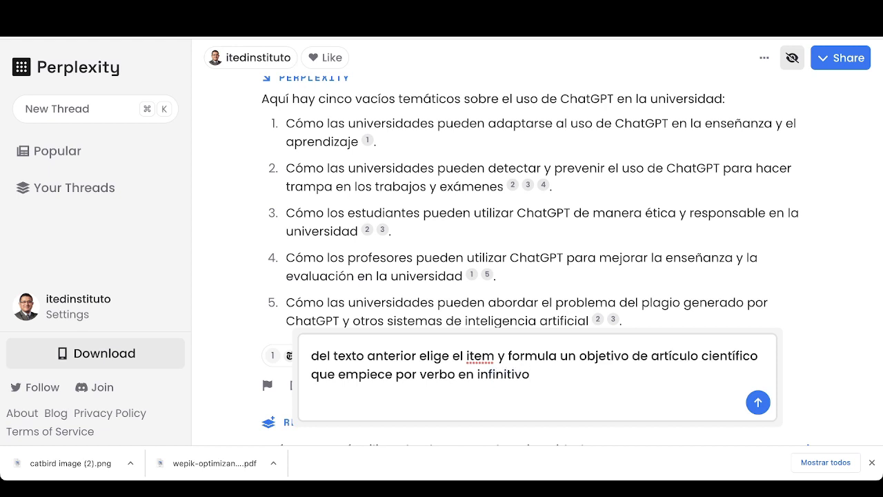
pyautogui.press('Return')
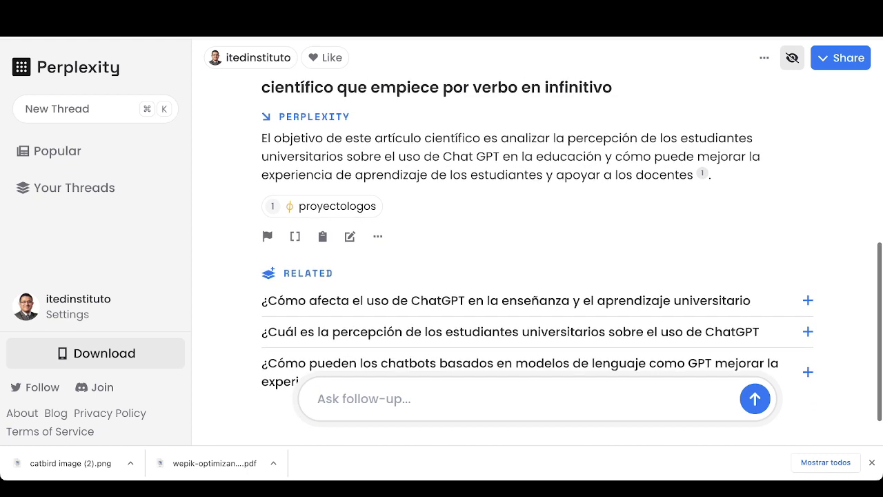
# Submit the follow-up "del objetivo anterior elabora un esquema de artículo con el método IMRyD".
pyautogui.scroll(1, 537, 249)
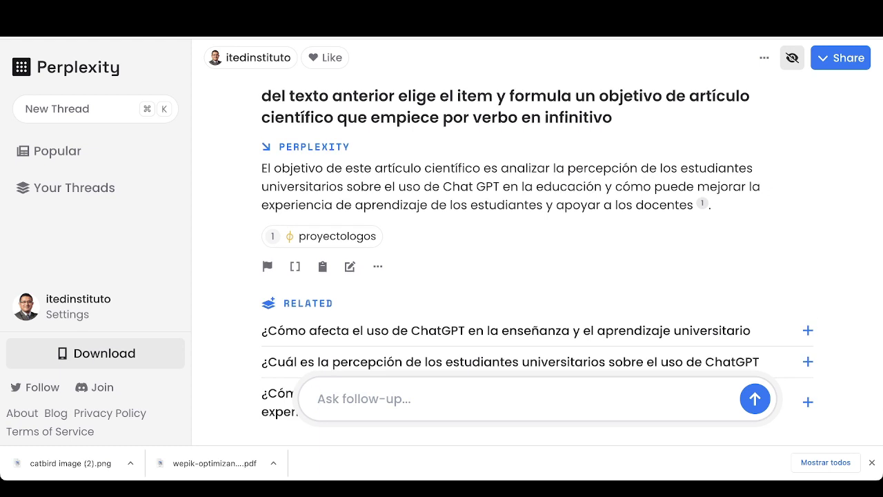
pyautogui.write('del texto')
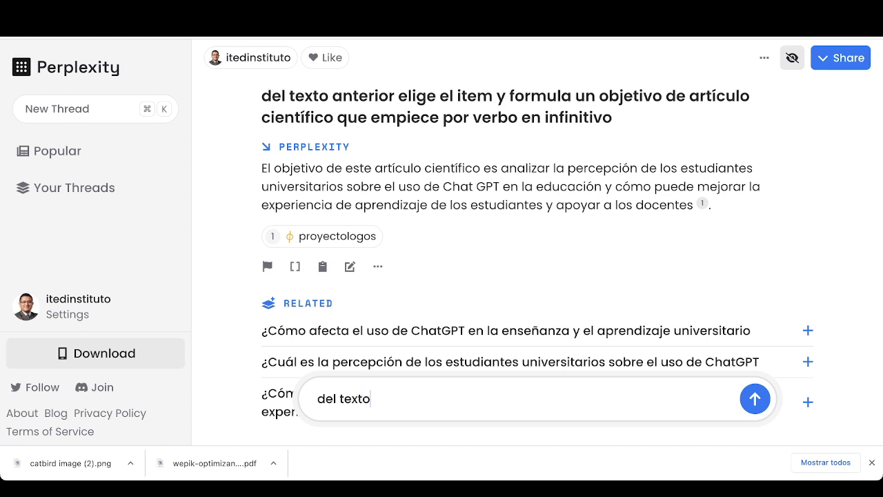
pyautogui.press('BackSpace')
pyautogui.press('BackSpace')
pyautogui.press('BackSpace')
pyautogui.press('BackSpace')
pyautogui.press('BackSpace')
pyautogui.press('BackSpace')
pyautogui.write('obe')
pyautogui.press('BackSpace')
pyautogui.write('jetivo anter')
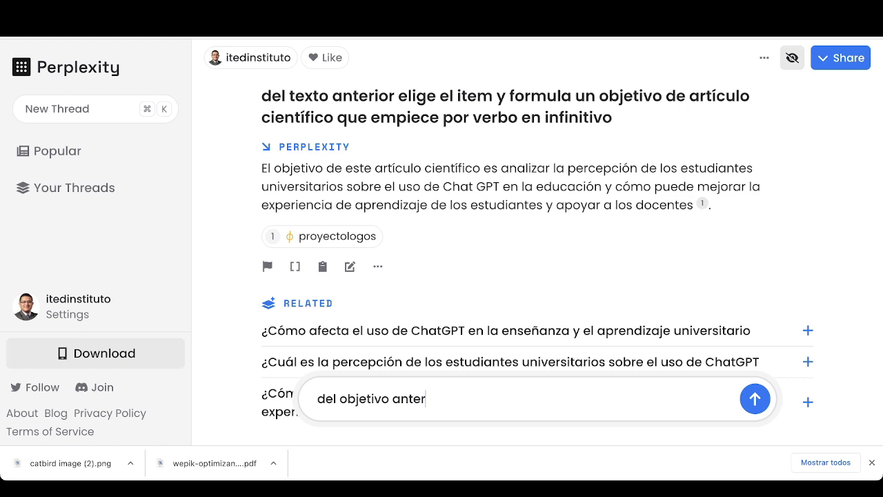
pyautogui.write('ior elabora un esuqe')
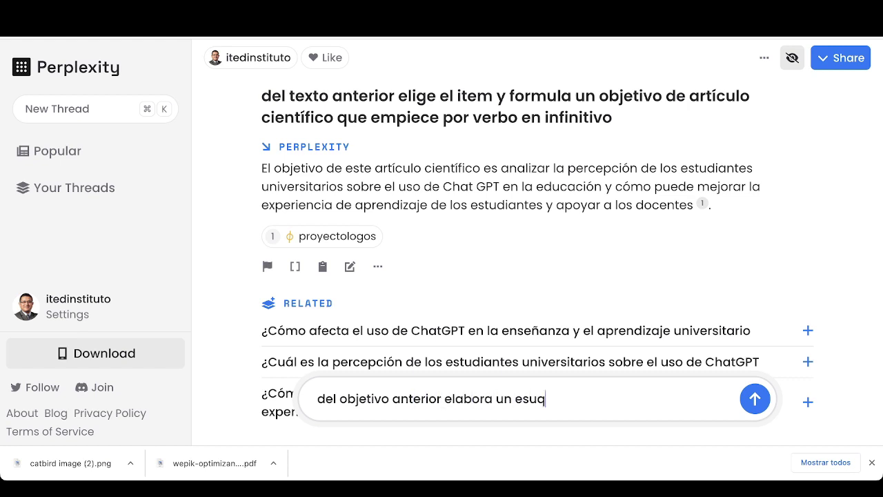
pyautogui.press('BackSpace')
pyautogui.press('BackSpace')
pyautogui.press('BackSpace')
pyautogui.write('u')
pyautogui.press('BackSpace')
pyautogui.write('quema')
pyautogui.press('BackSpace')
pyautogui.write('ma de artículo ')
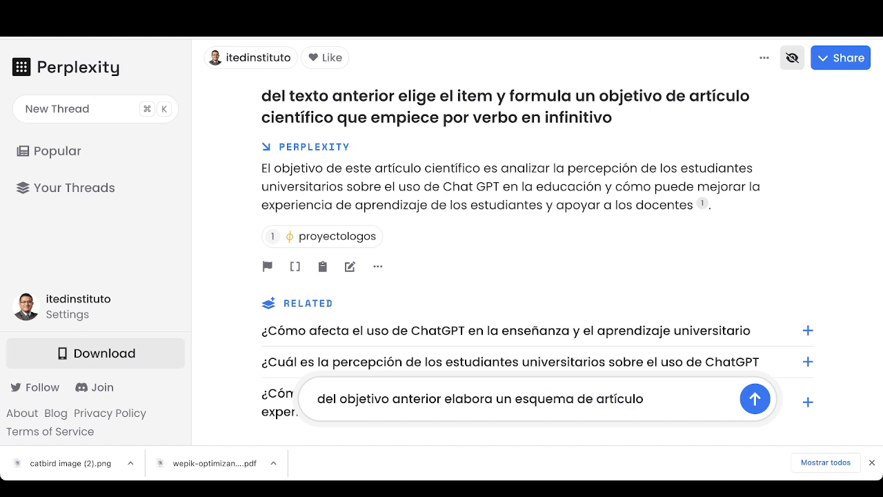
pyautogui.write('con el método ')
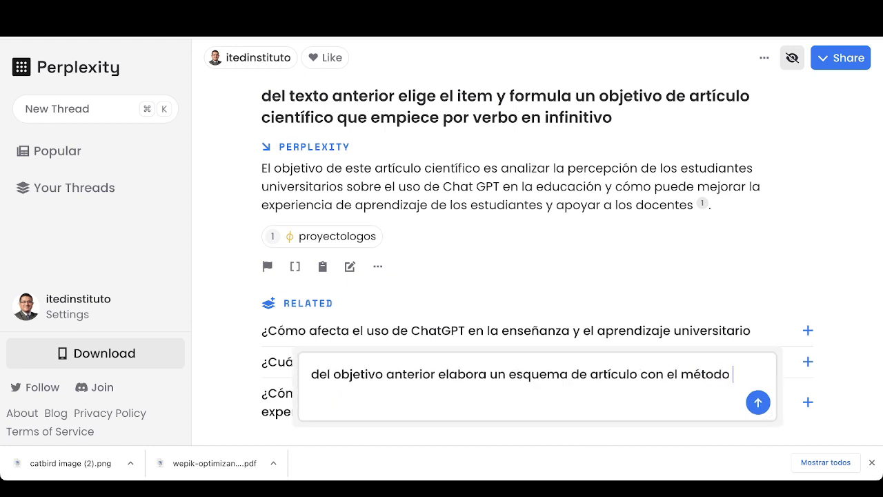
pyautogui.write('IMRyD')
pyautogui.press('Return')
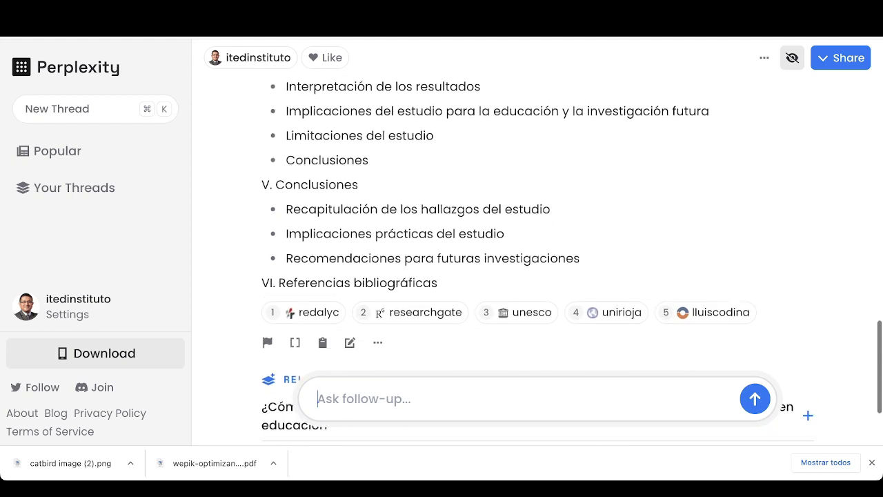
# Look back through the generated outline and copy the topic "uso de chatgpt en la universidad" from the first question.
pyautogui.scroll(9, 537, 260)
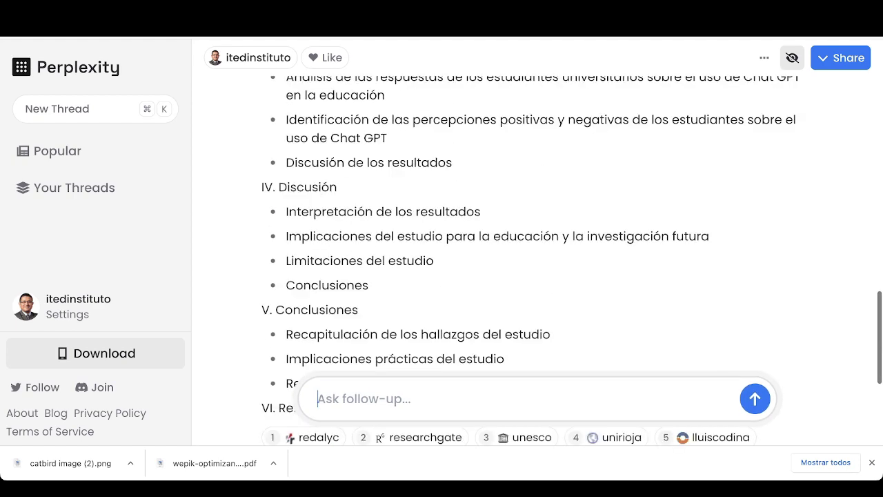
pyautogui.scroll(6, 537, 260)
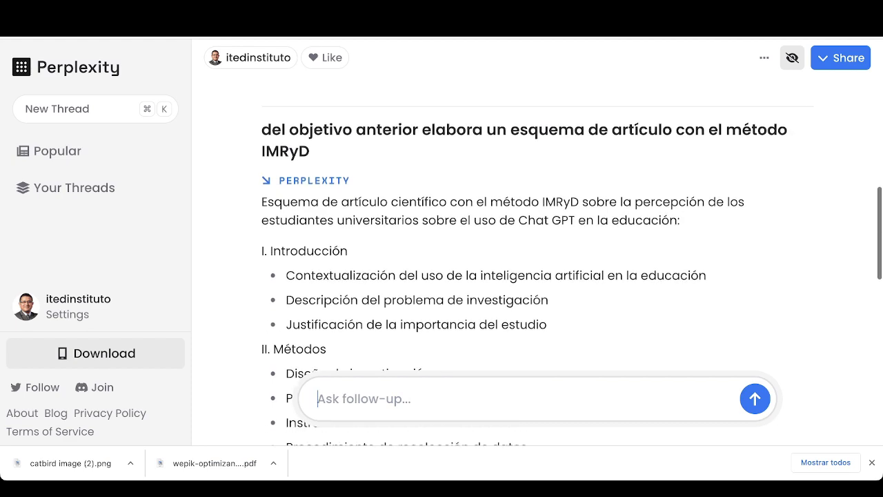
pyautogui.scroll(5, 537, 260)
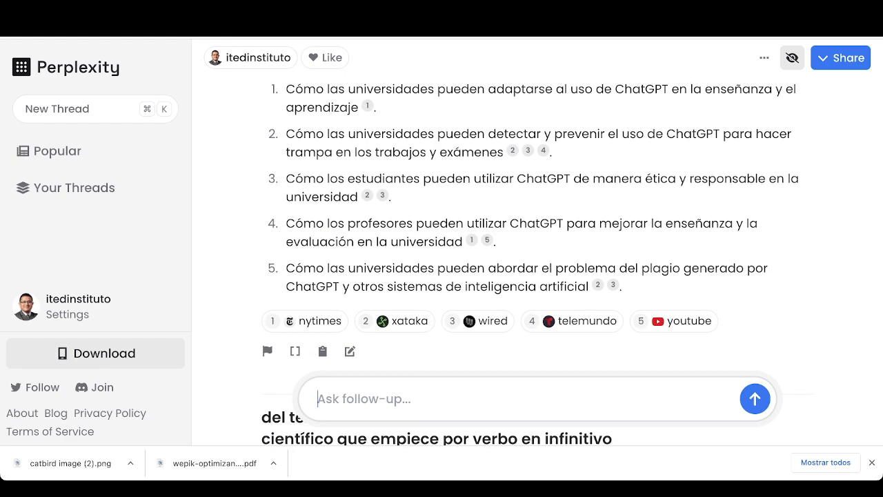
pyautogui.scroll(2, 536, 260)
pyautogui.moveTo(614, 93); pyautogui.dragTo(355, 115)
pyautogui.hotkey('ctrl', 'c')
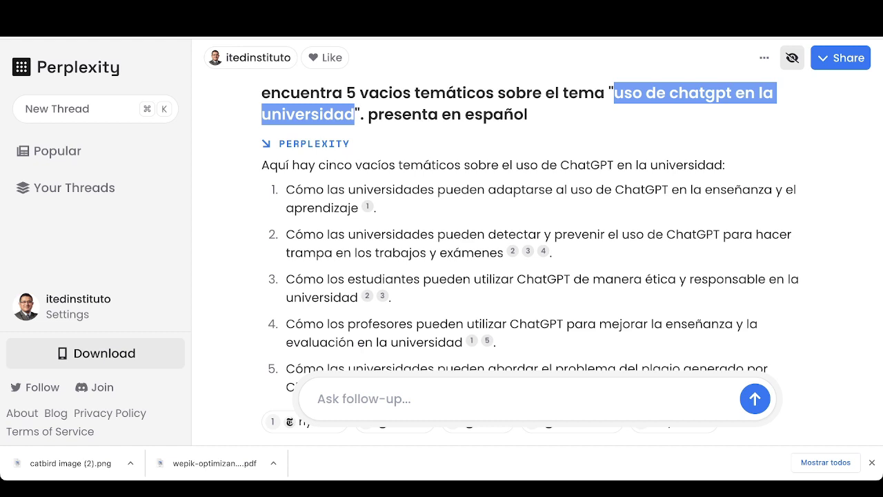
# Open the Dimensions website in a new browser tab and access its publications search.
pyautogui.hotkey('ctrl', 't')
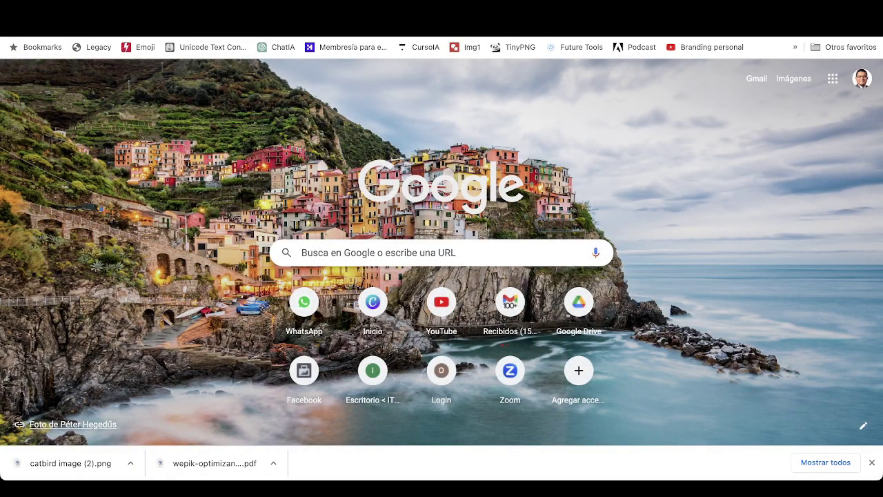
pyautogui.press('Return')
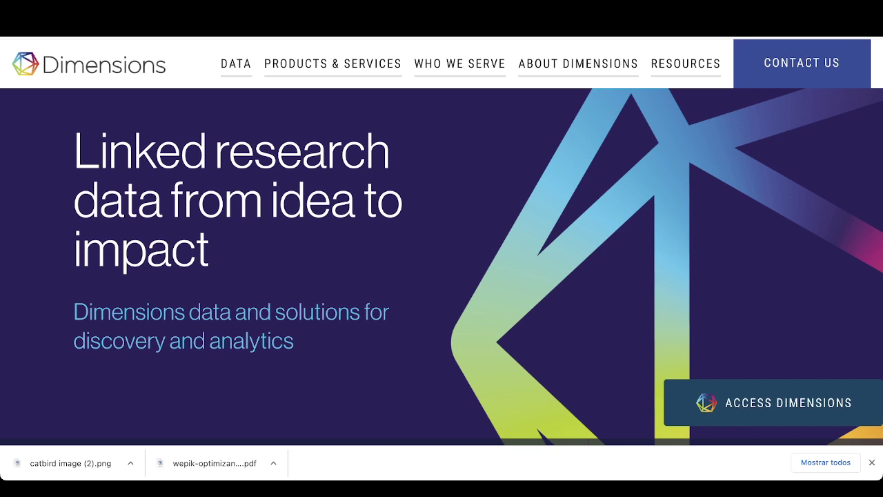
pyautogui.hotkey('ctrl', 'shift', 'Tab')
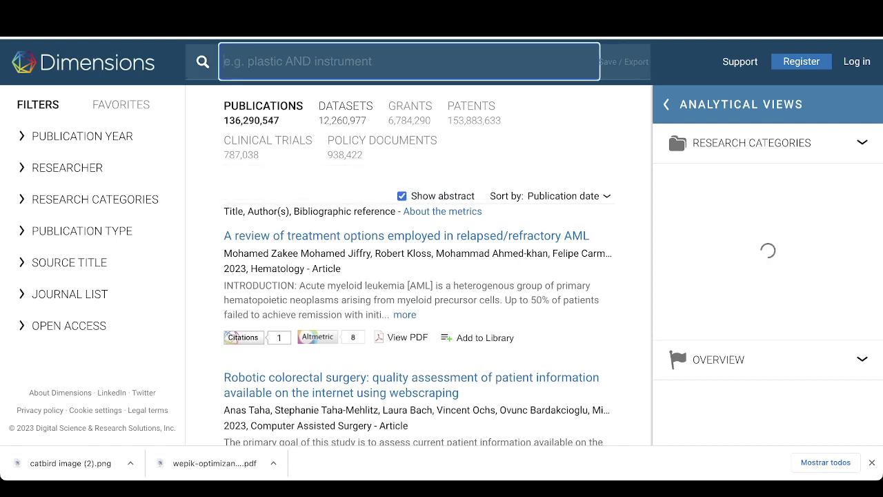
# Search Dimensions for the copied phrase "uso de chatgpt en la universidad" in title and abstract.
pyautogui.hotkey('ctrl', 'v')
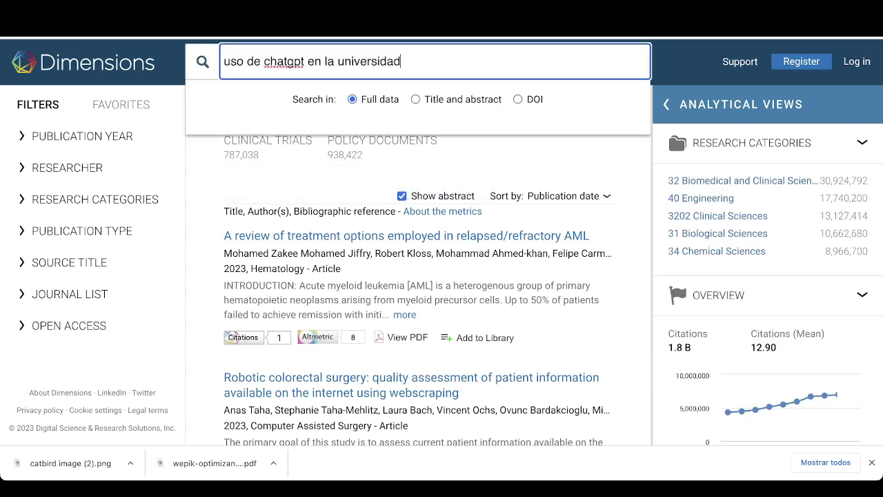
pyautogui.click(416, 98)
pyautogui.press('Return')
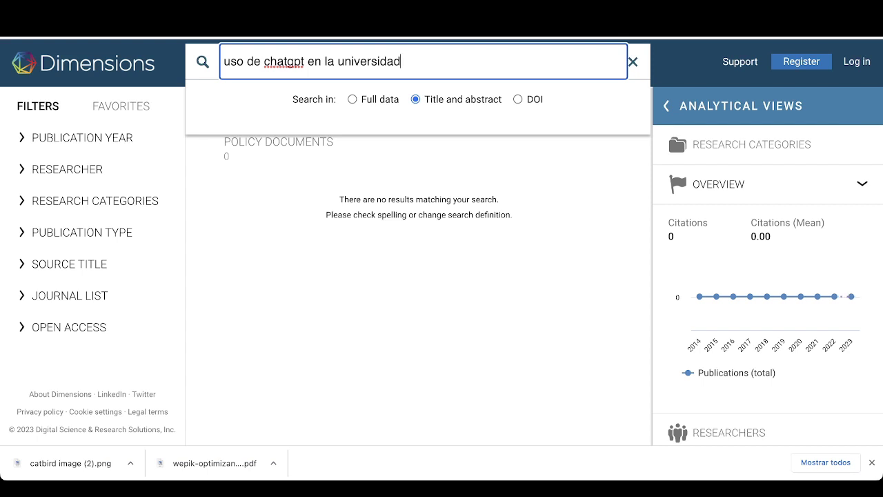
# Change the search query to "chatgpt and universidad" and run it in title and abstract.
pyautogui.hotkey('ctrl', 'shift', 'Left')
pyautogui.hotkey('ctrl', 'shift', 'Left')
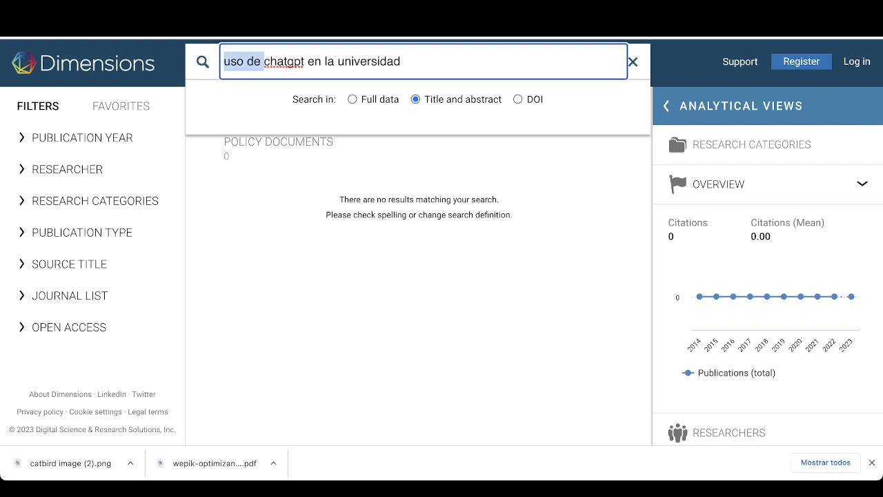
pyautogui.press('BackSpace')
pyautogui.moveTo(267, 61); pyautogui.dragTo(294, 62)
pyautogui.press('BackSpace')
pyautogui.press('Delete')
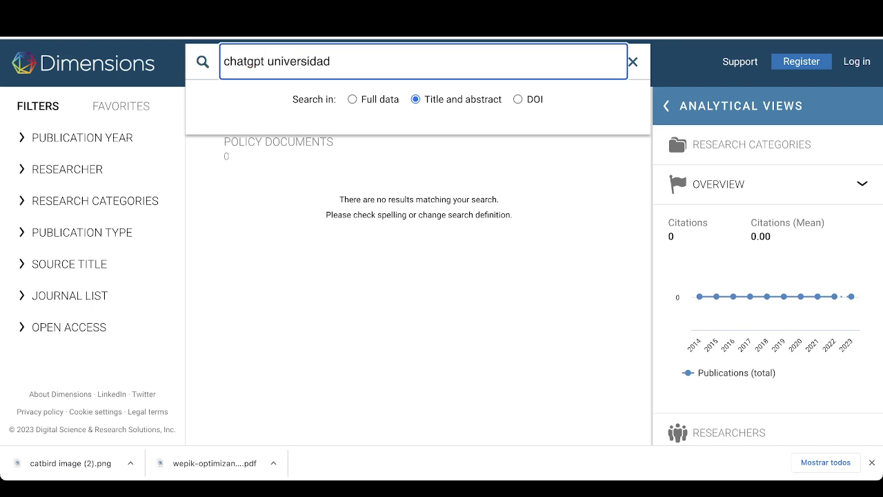
pyautogui.write('and')
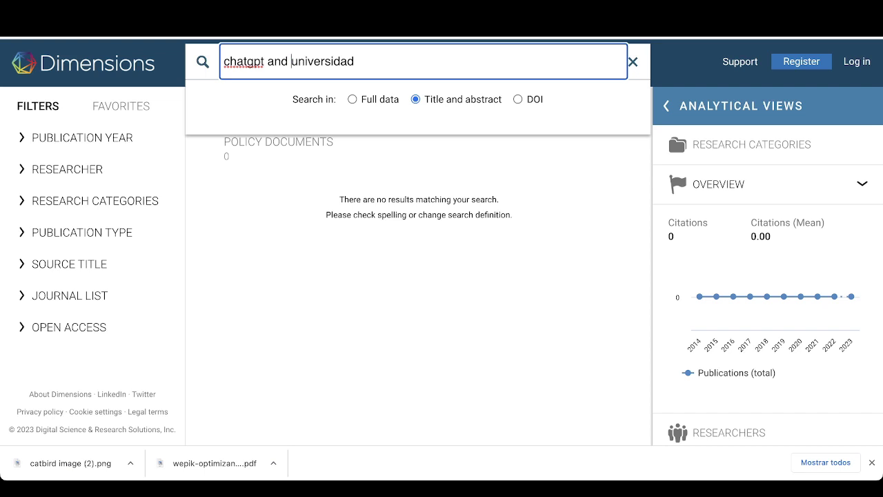
pyautogui.press('Return')
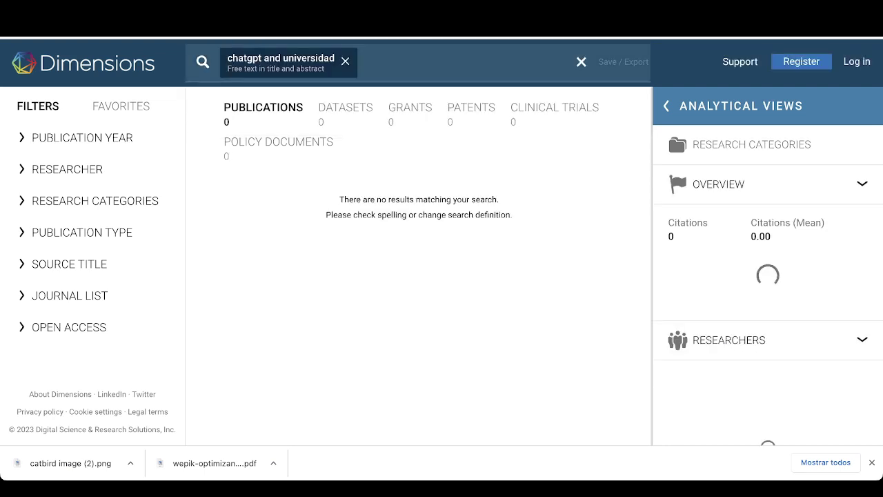
# Shorten the search query to just "chatgpt" and run the search again.
pyautogui.click(281, 62)
pyautogui.moveTo(267, 61); pyautogui.dragTo(354, 62)
pyautogui.press('BackSpace')
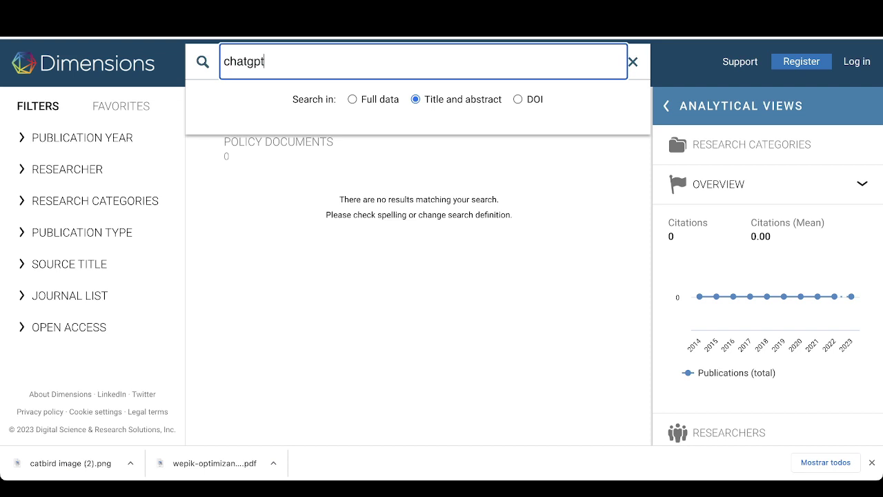
pyautogui.press('Return')
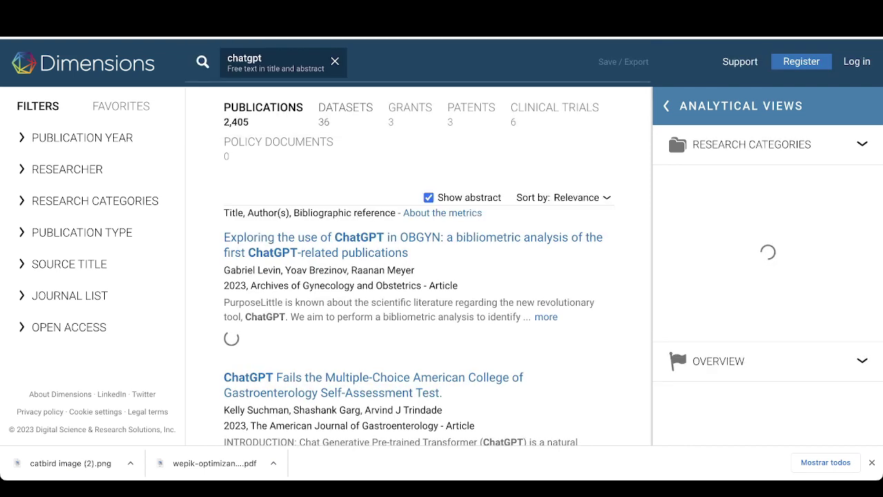
# Extend the search query to "chatgpt superior" and run it in title and abstract.
pyautogui.click(275, 61)
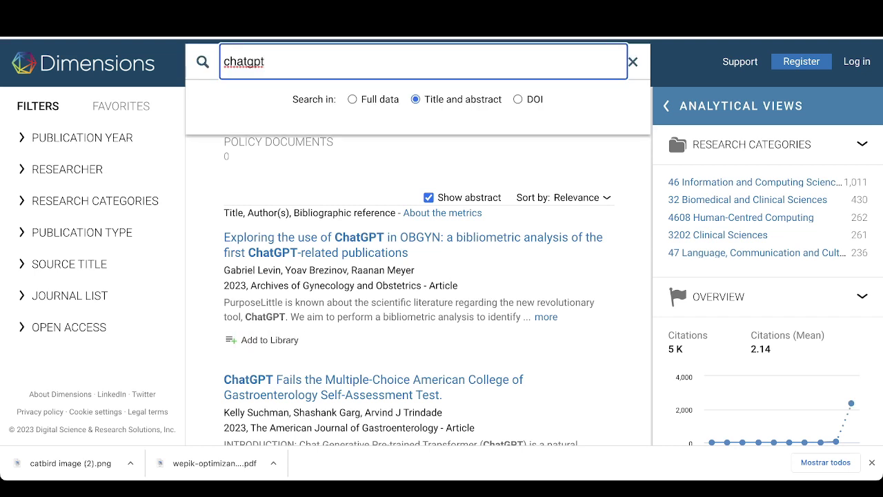
pyautogui.write('superior')
pyautogui.press('Return')
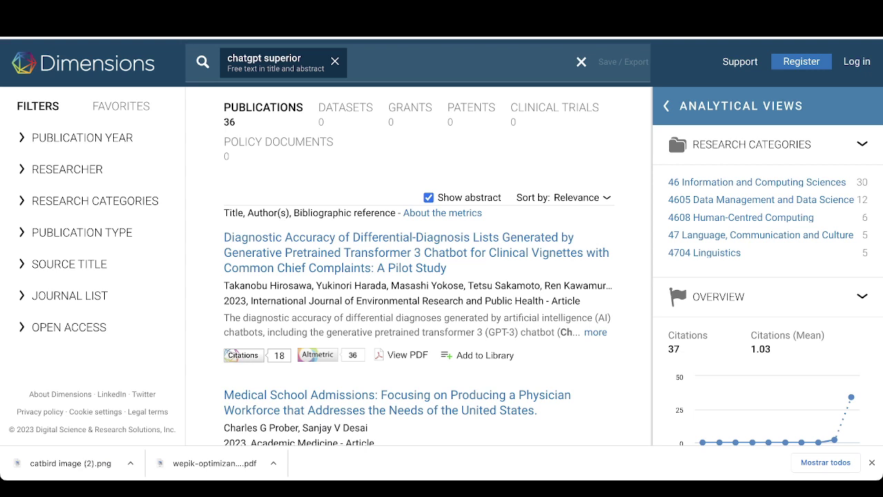
# Examine the options offered by the Publication Year, Researcher, Research Categories and Publication Type filters.
pyautogui.click(82, 137)
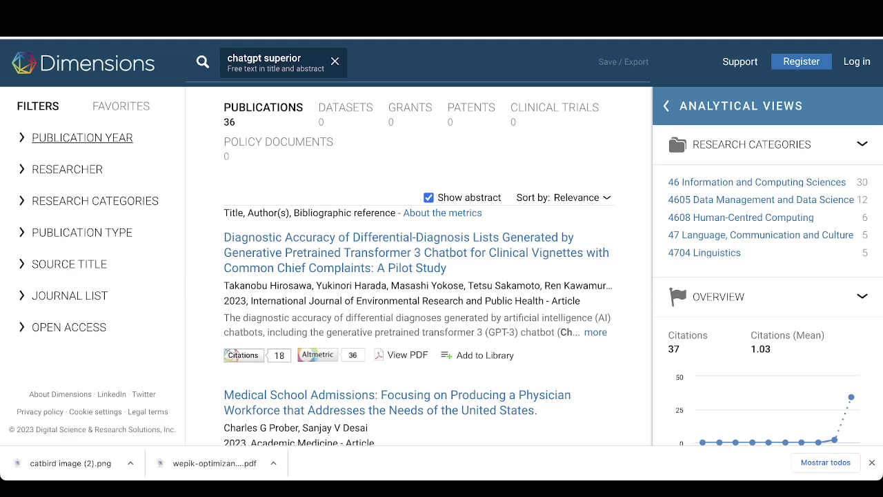
pyautogui.click(67, 169)
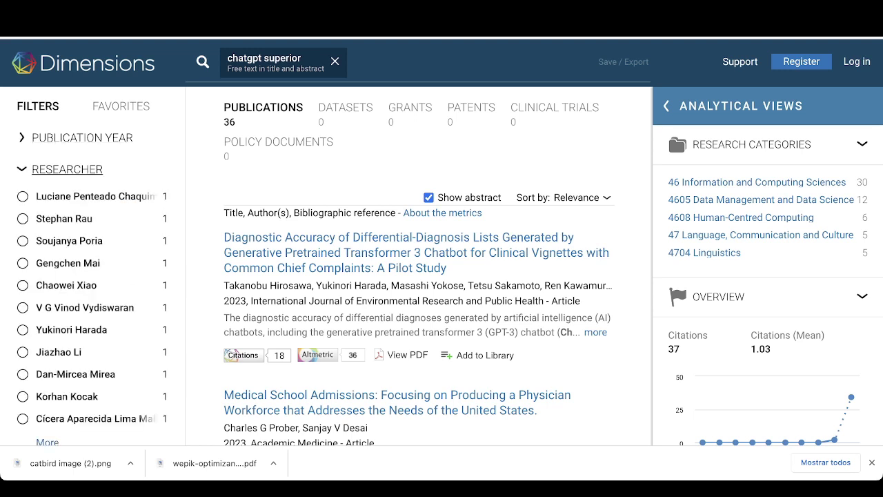
pyautogui.click(66, 169)
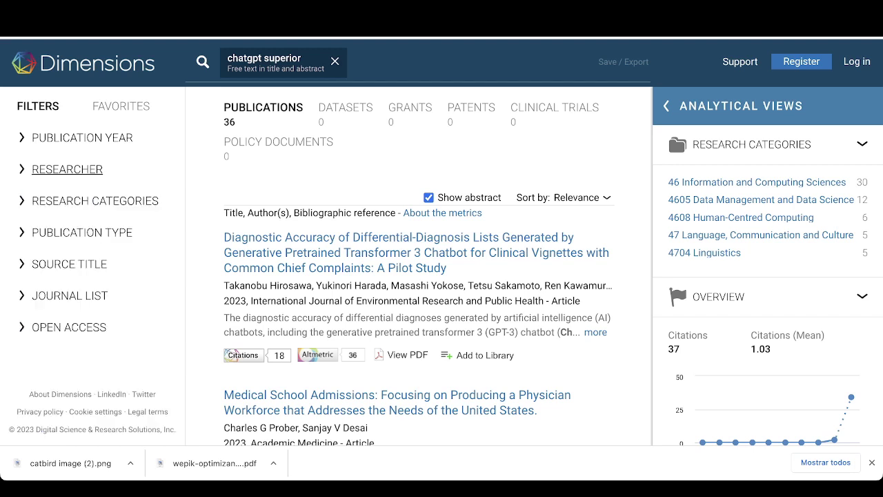
pyautogui.click(95, 200)
pyautogui.click(94, 201)
pyautogui.click(82, 232)
pyautogui.click(82, 232)
pyautogui.click(82, 232)
pyautogui.click(82, 232)
# Inspect the Source Title and Journal List filter options, collapsing each list again.
pyautogui.click(69, 264)
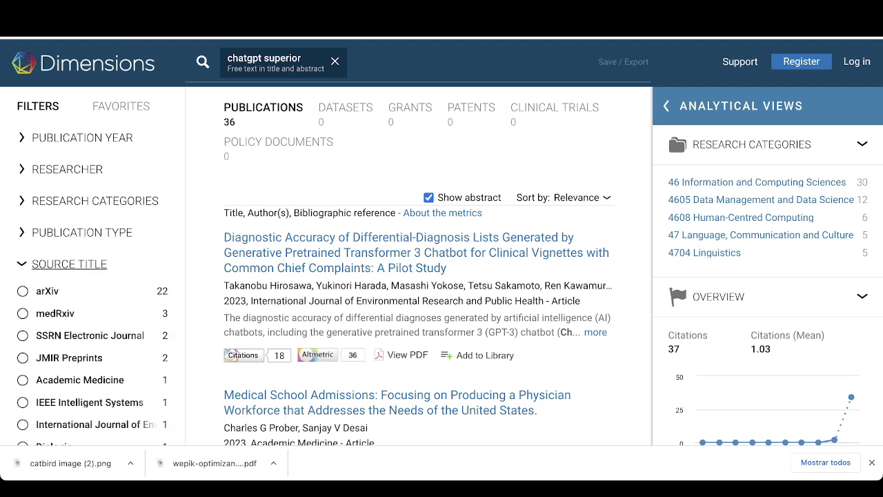
pyautogui.scroll(-1, 147, 311)
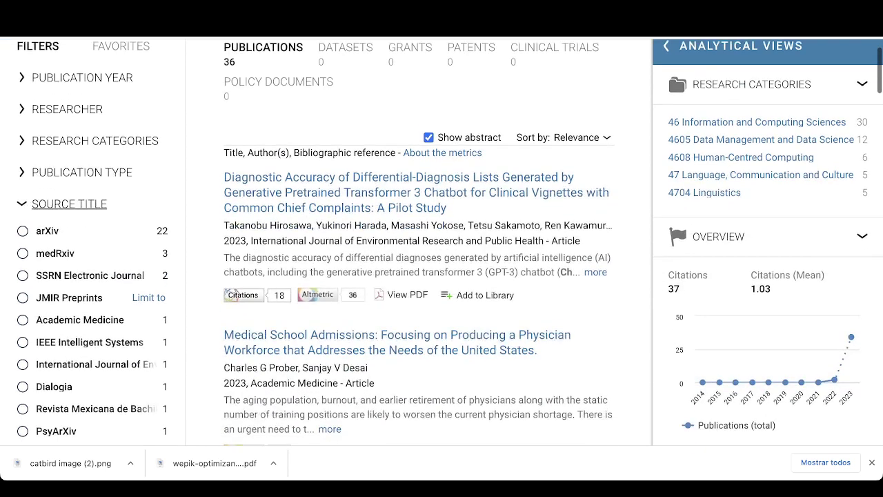
pyautogui.click(69, 199)
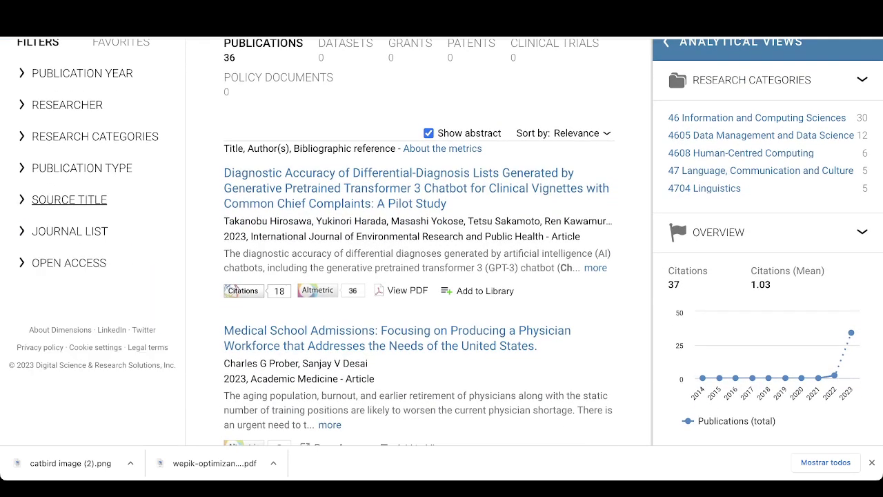
pyautogui.click(69, 231)
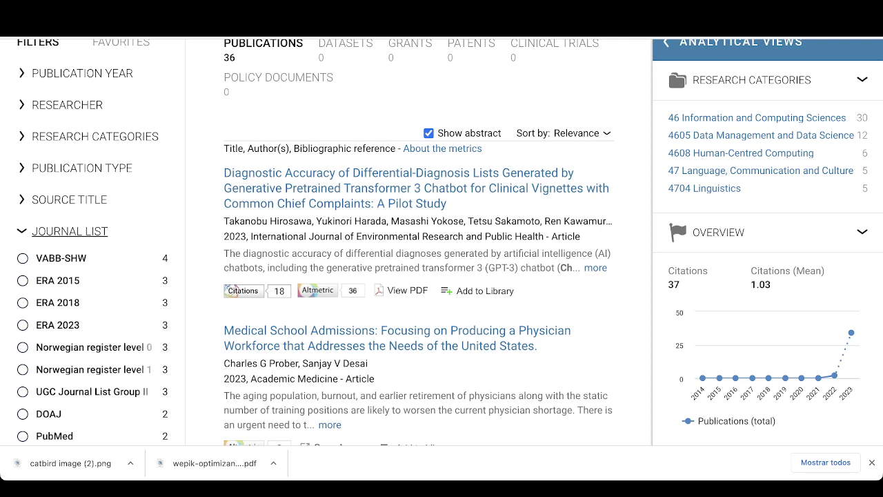
pyautogui.click(69, 231)
pyautogui.scroll(2, 442, 241)
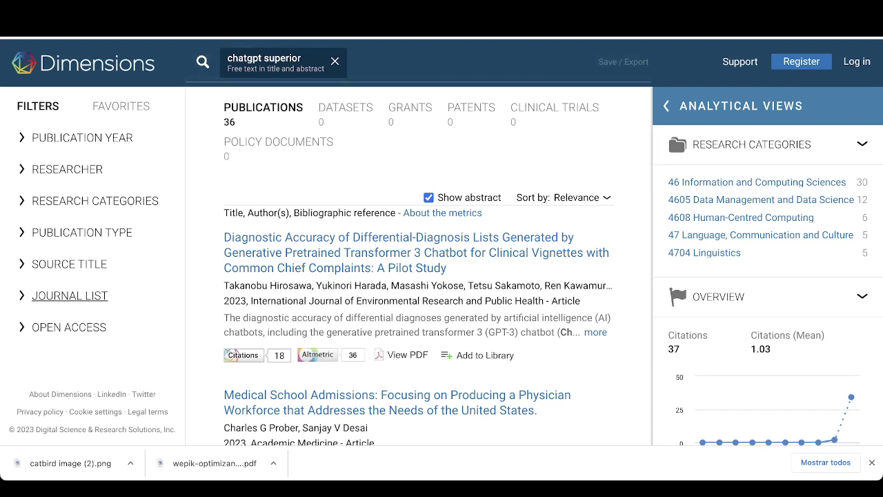
# Switch to Smodin, open the saved phubbing article about university students, and review its text and references.
pyautogui.hotkey('ctrl', 'Tab')
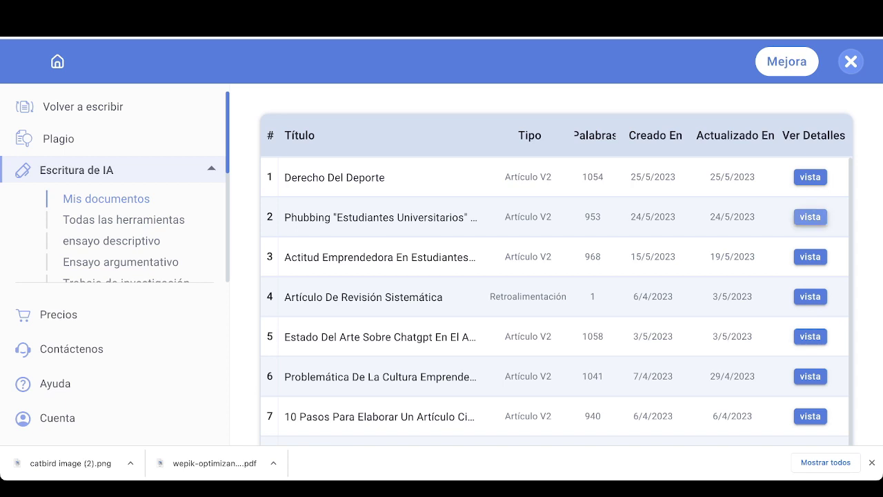
pyautogui.click(810, 217)
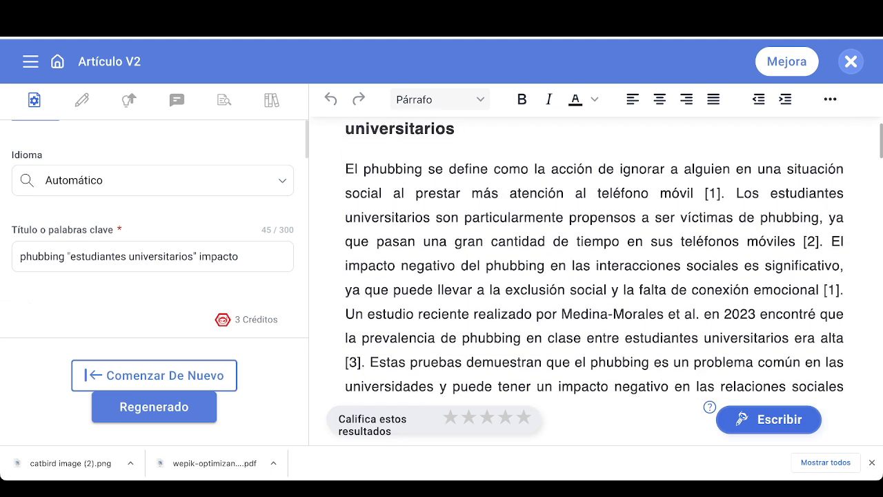
pyautogui.moveTo(705, 193); pyautogui.dragTo(721, 193)
pyautogui.scroll(-7, 594, 259)
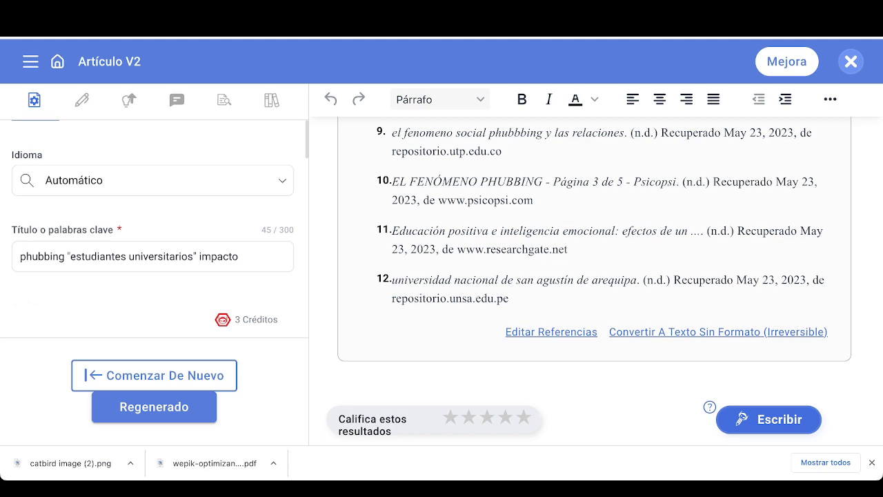
pyautogui.scroll(8, 595, 255)
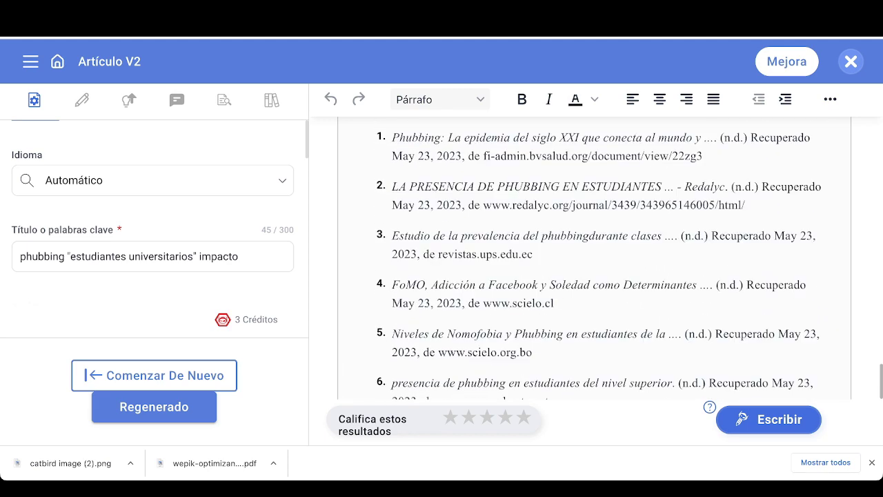
pyautogui.scroll(15, 594, 237)
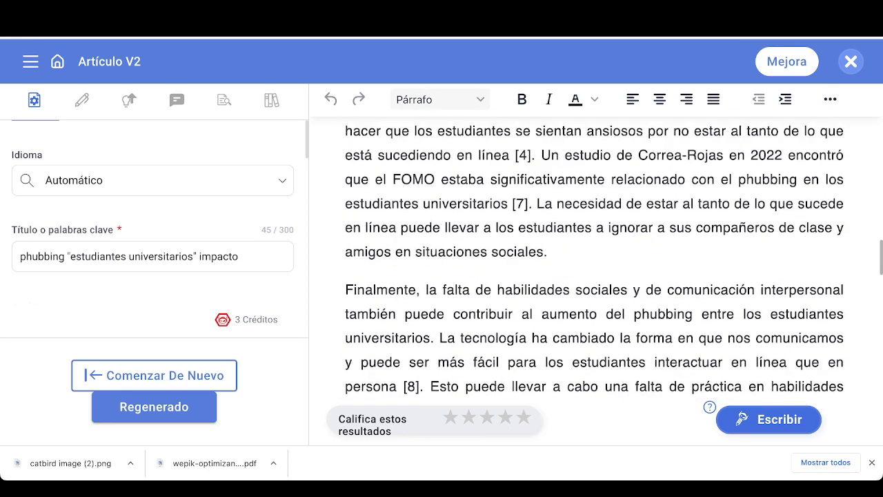
pyautogui.scroll(5, 595, 237)
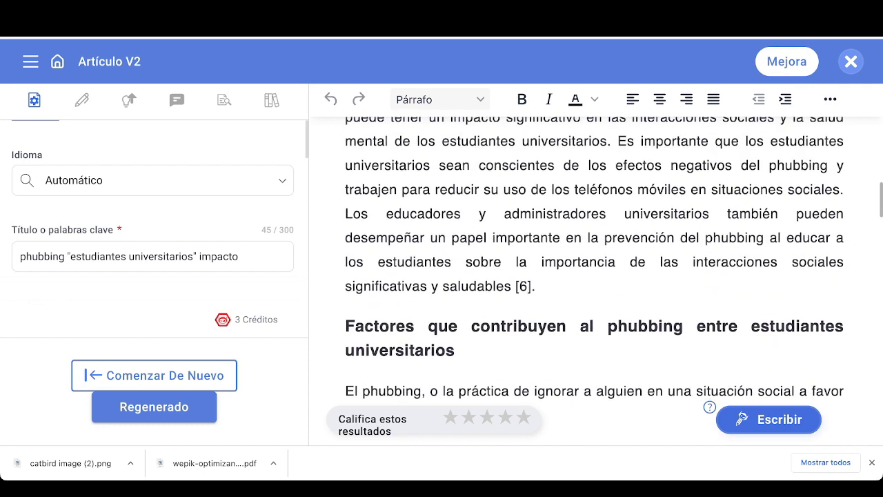
# Go to Smodin's text rewriting tool and view its input and output areas.
pyautogui.click(30, 62)
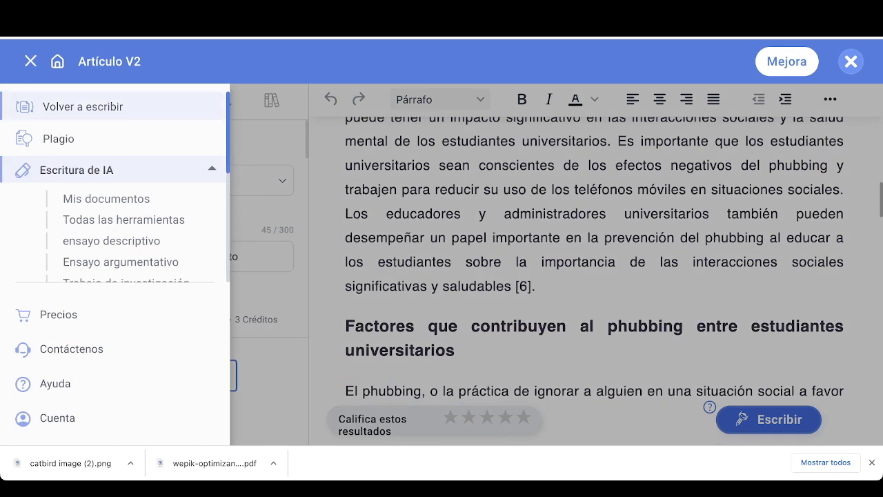
pyautogui.click(82, 106)
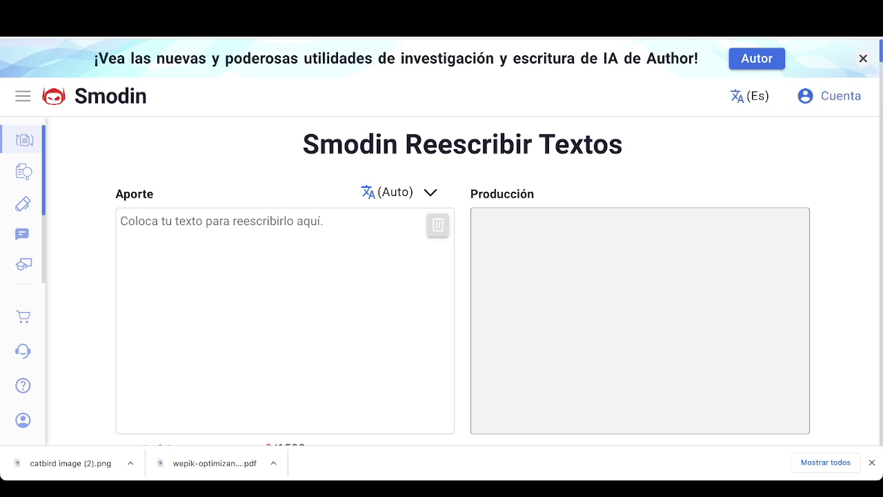
pyautogui.scroll(-1, 463, 290)
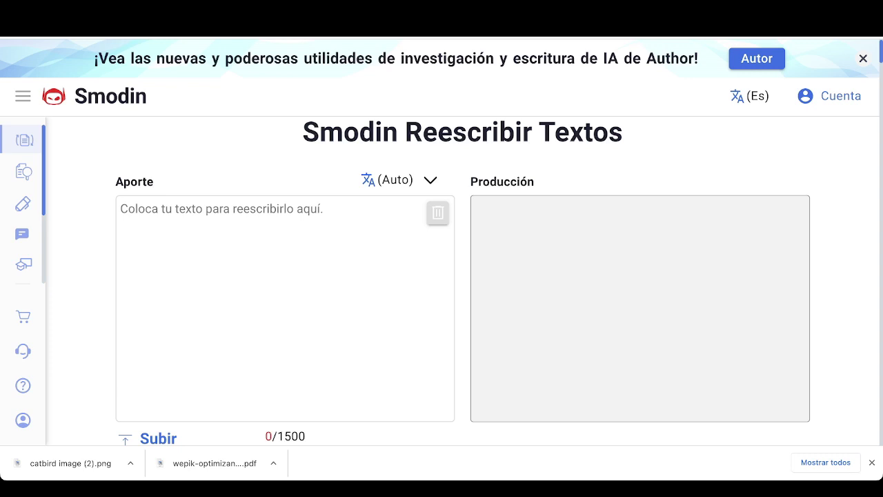
# Switch to the Base de Datos de Prompts page in Notion and open the "Elabora resúmenes" entry.
pyautogui.hotkey('ctrl', 'Tab')
pyautogui.click(297, 384)
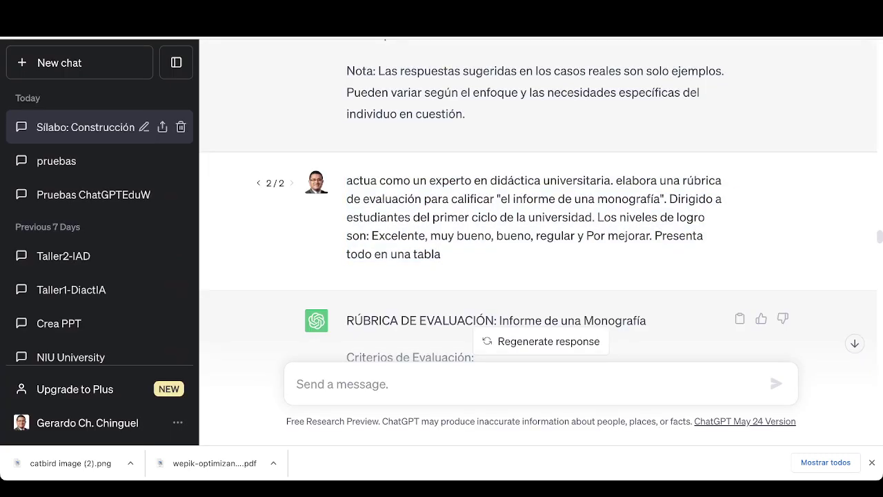
pyautogui.hotkey('ctrl', 'Tab')
pyautogui.scroll(-3, 200, 276)
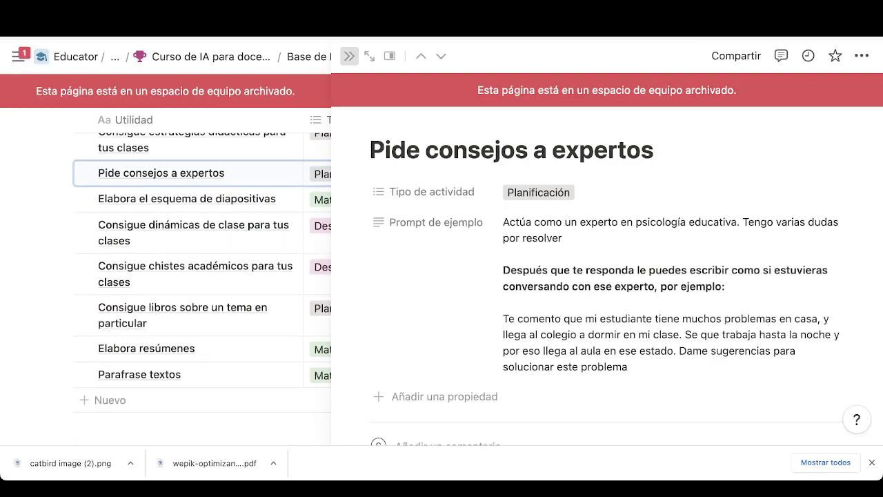
pyautogui.click(349, 56)
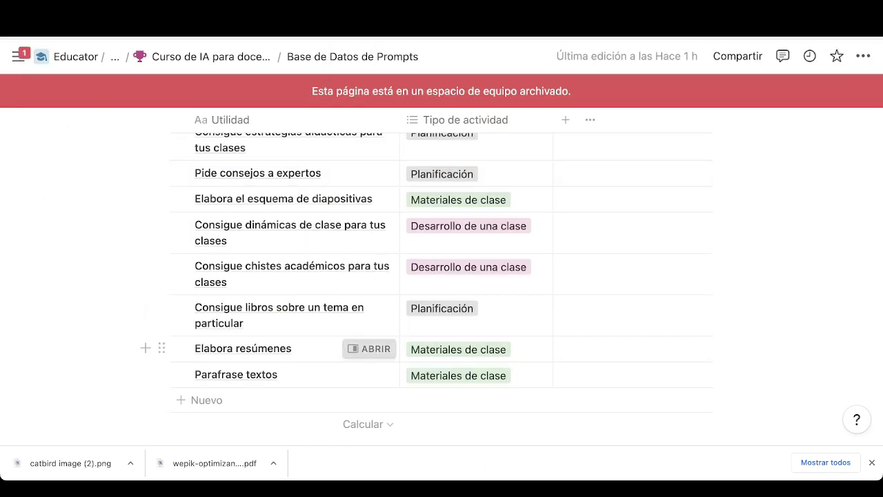
pyautogui.click(369, 348)
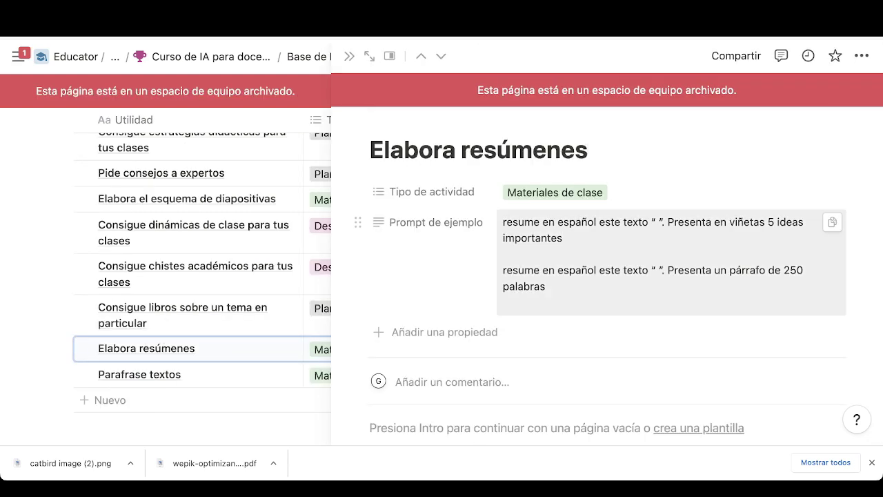
# Copy the "Presenta en viñetas 5 ideas importantes" summary prompt into the ChatGPT message and select the gap between its quotation marks.
pyautogui.click(503, 301)
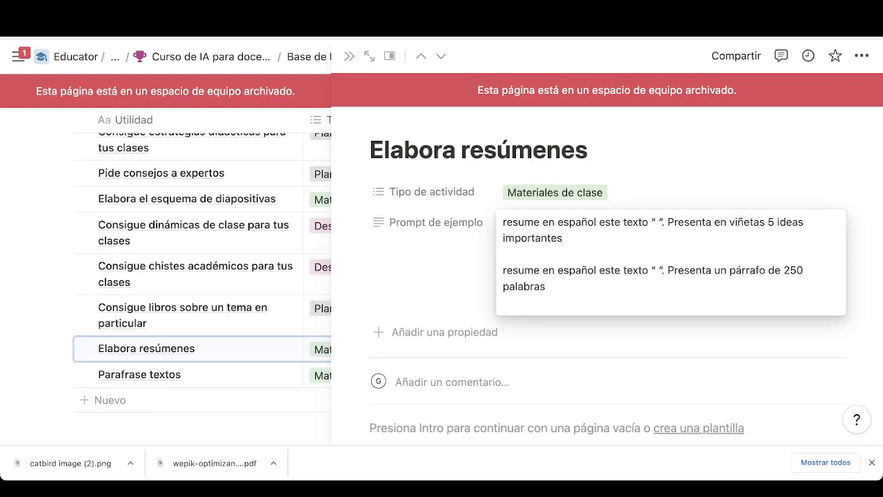
pyautogui.moveTo(503, 221); pyautogui.dragTo(563, 238)
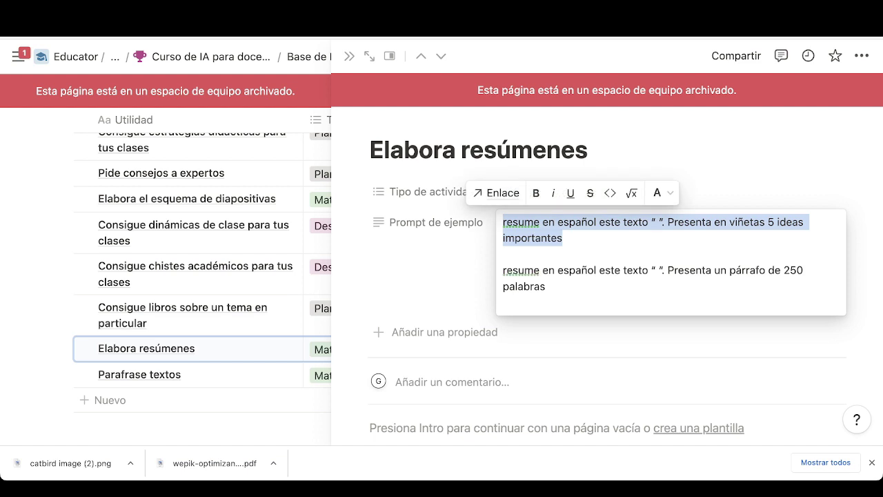
pyautogui.press('super+c')
pyautogui.hotkey('ctrl', 'Tab')
pyautogui.press('super+v')
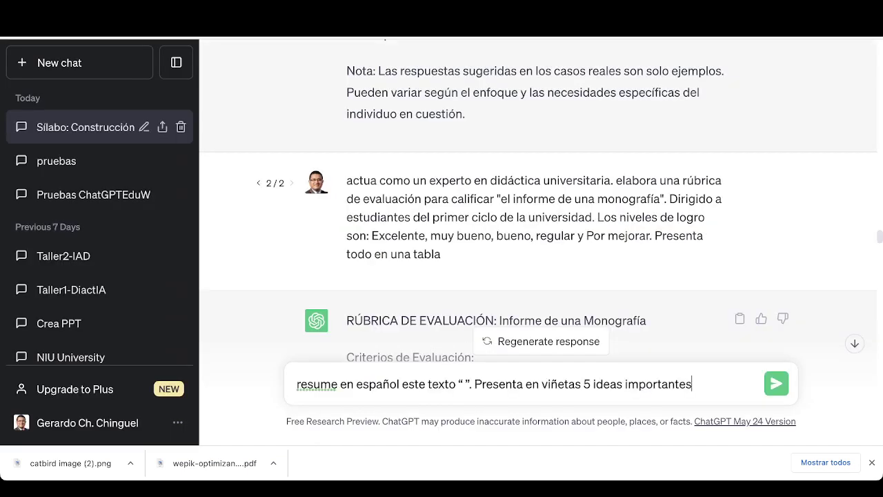
pyautogui.click(463, 383)
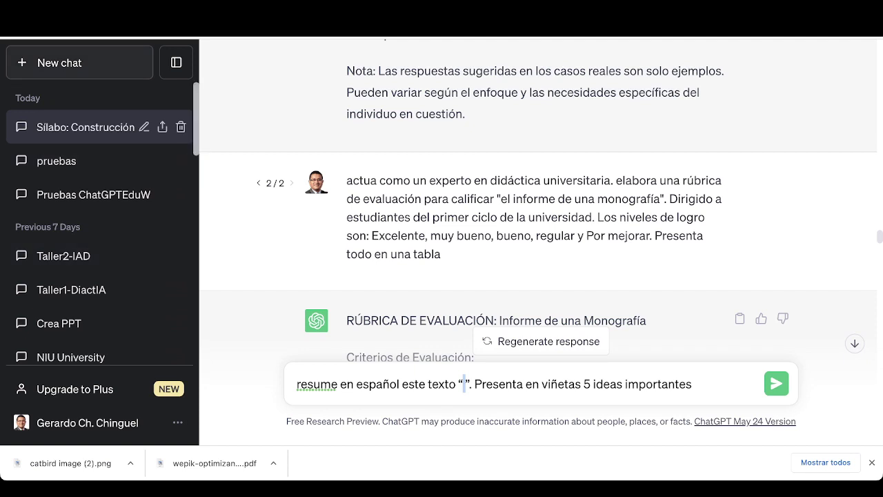
# Return to the Notion prompt database, open the "Parafrase textos" entry and copy its whole example prompt.
pyautogui.hotkey('ctrl', 'Tab')
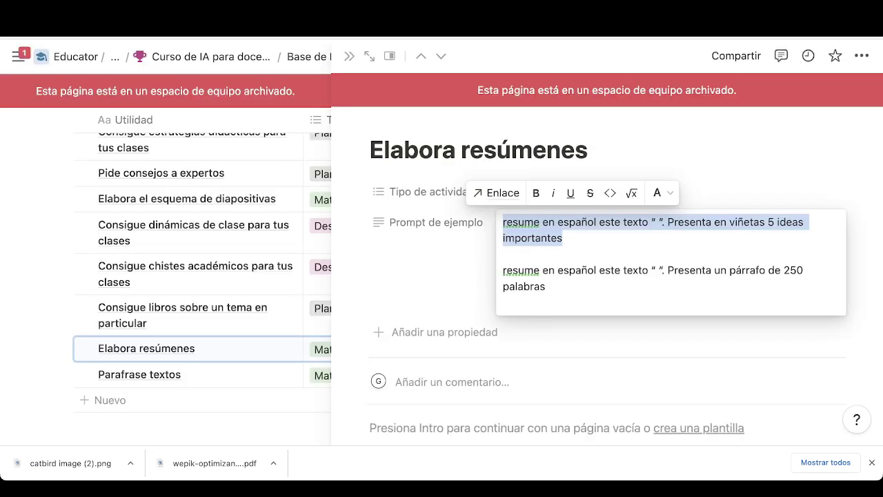
pyautogui.press('Escape')
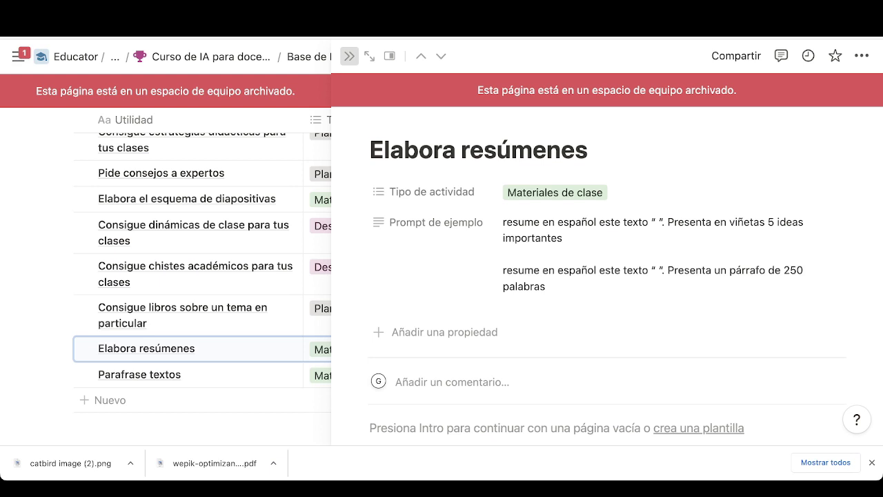
pyautogui.click(349, 55)
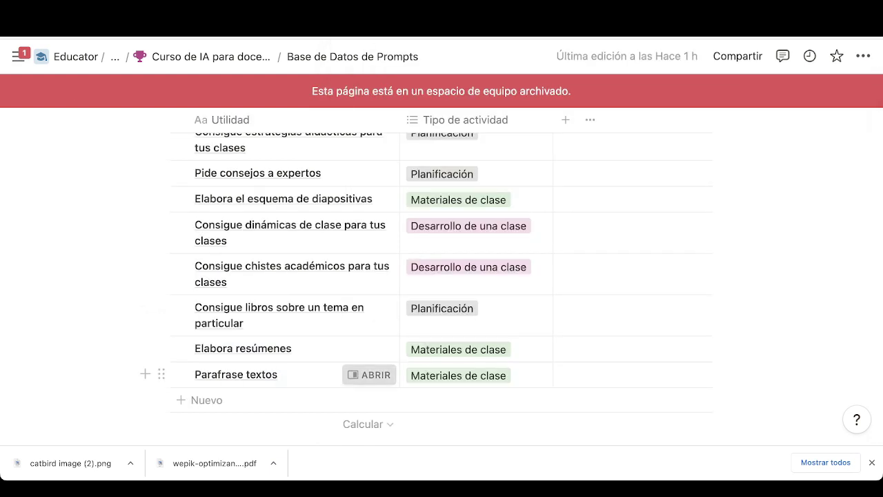
pyautogui.click(369, 374)
pyautogui.click(676, 230)
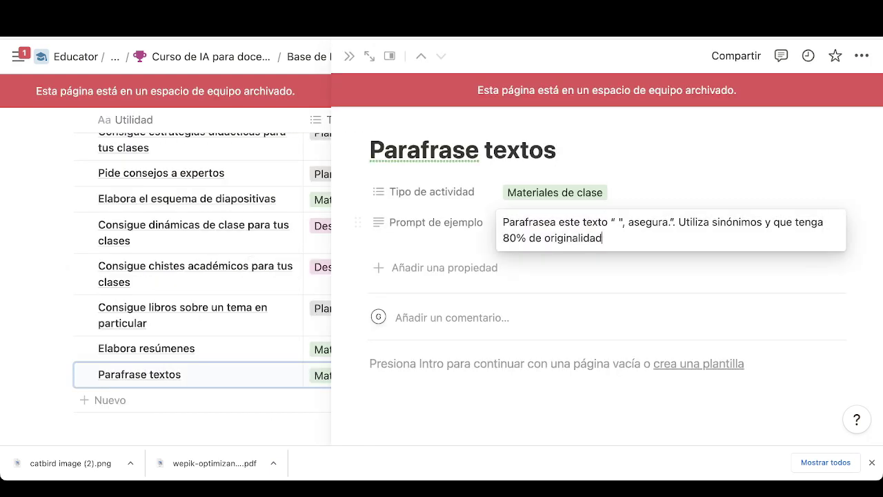
pyautogui.press('super+a')
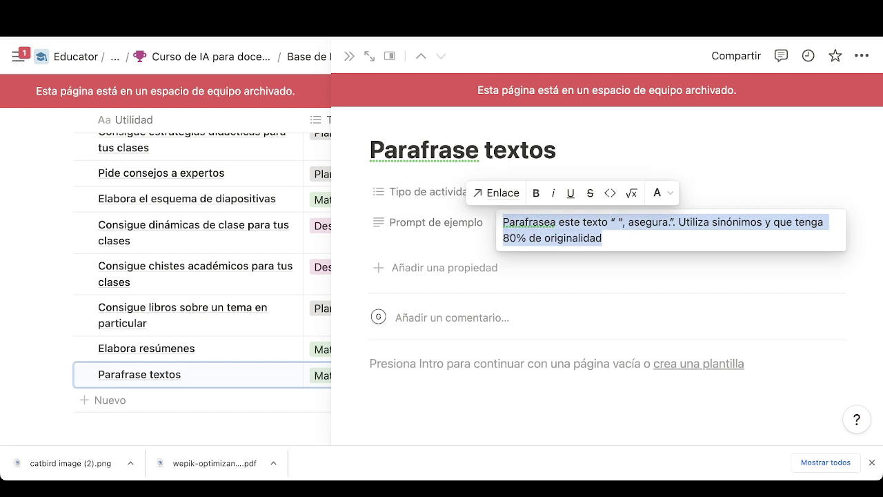
# Replace the ChatGPT draft with the copied paraphrase prompt asking for synonyms and 80% originality, and highlight its synonyms instruction.
pyautogui.hotkey('ctrl', 'Tab')
pyautogui.hotkey('ctrl', 'a')
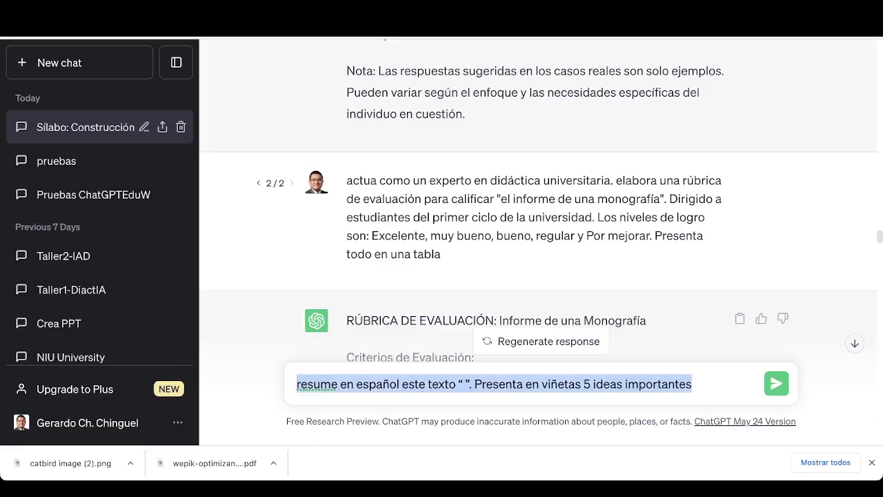
pyautogui.hotkey('ctrl', 'v')
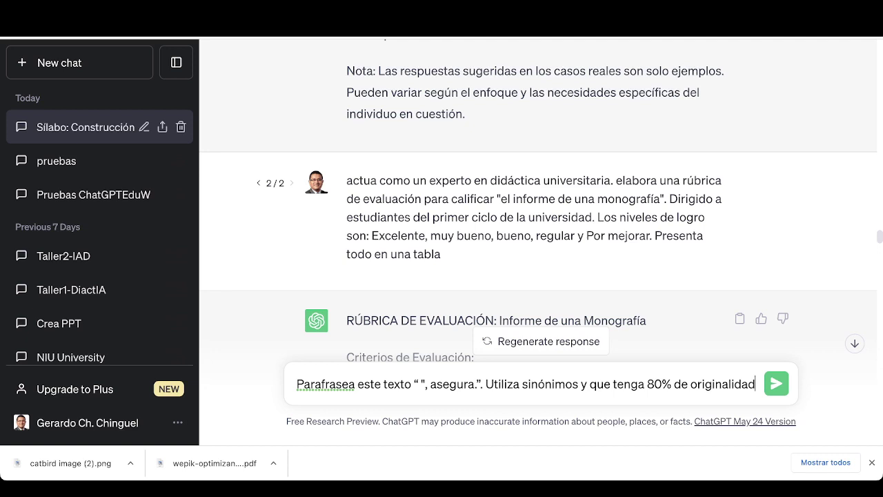
pyautogui.moveTo(485, 383); pyautogui.dragTo(566, 384)
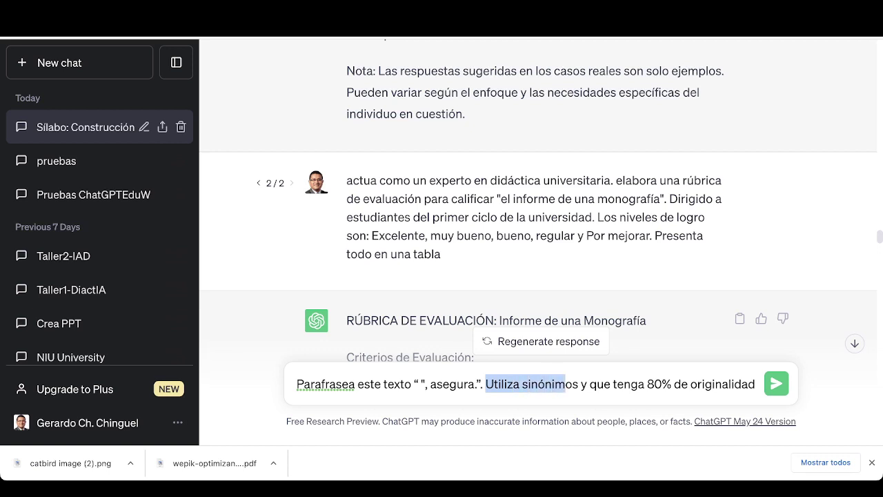
# Return to the Notion prompt database, correct the open entry's title to "Parafrasea textos" and close the entry.
pyautogui.click(624, 384)
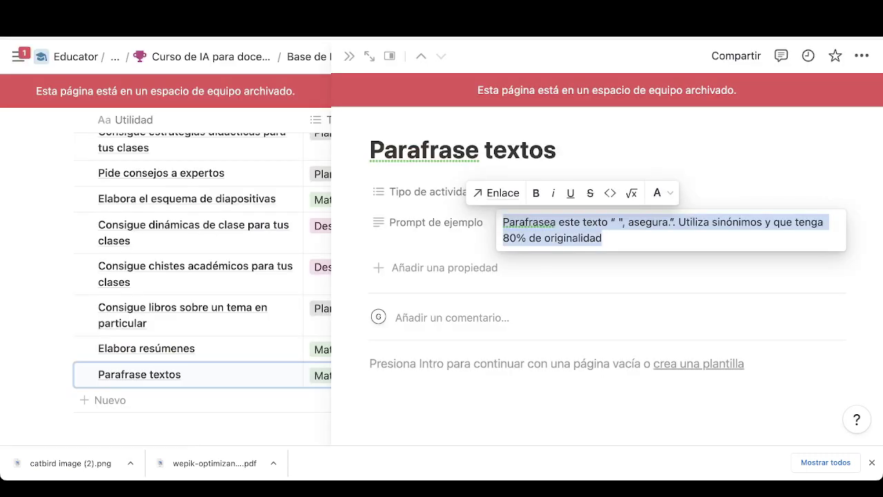
pyautogui.click(479, 150)
pyautogui.click(479, 150)
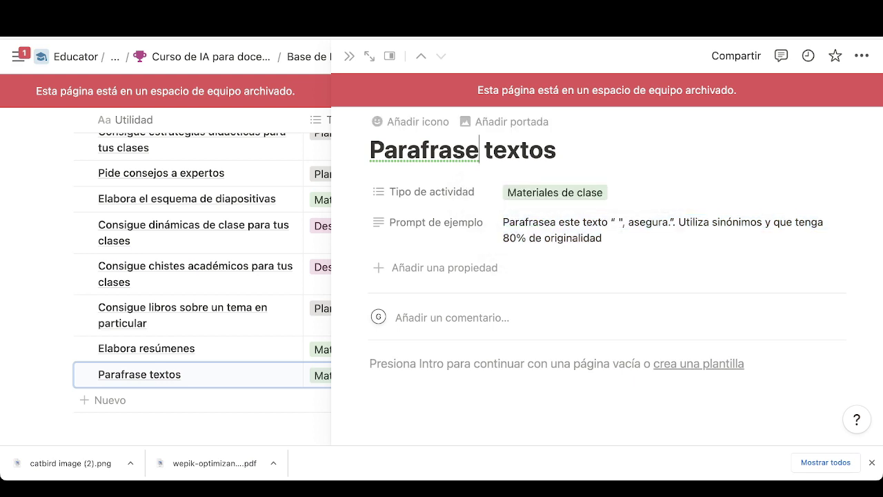
pyautogui.write('a')
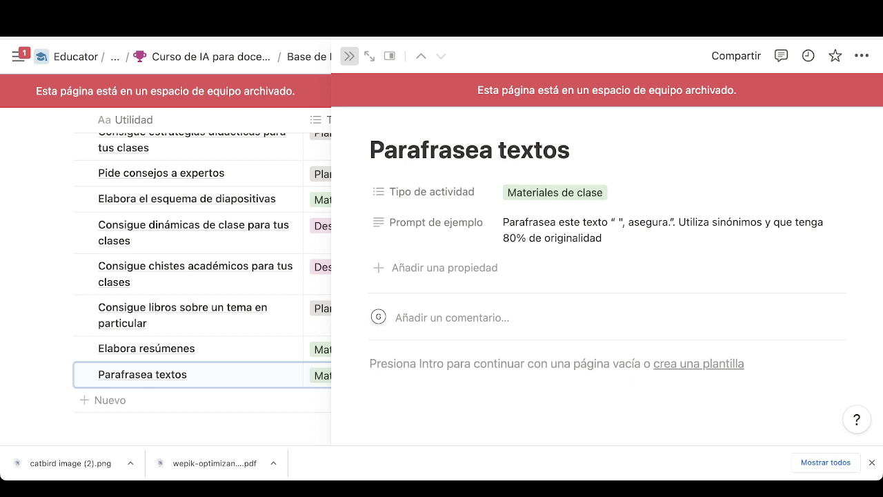
pyautogui.click(349, 56)
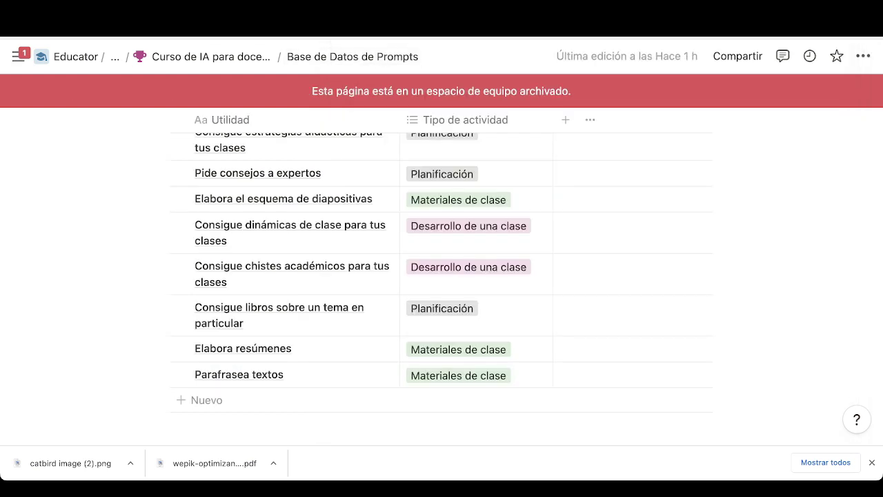
# Switch to D-ID, choose the presenter photo with the green congress banner, and view the script options before returning to audio upload.
pyautogui.hotkey('ctrl', 'Tab')
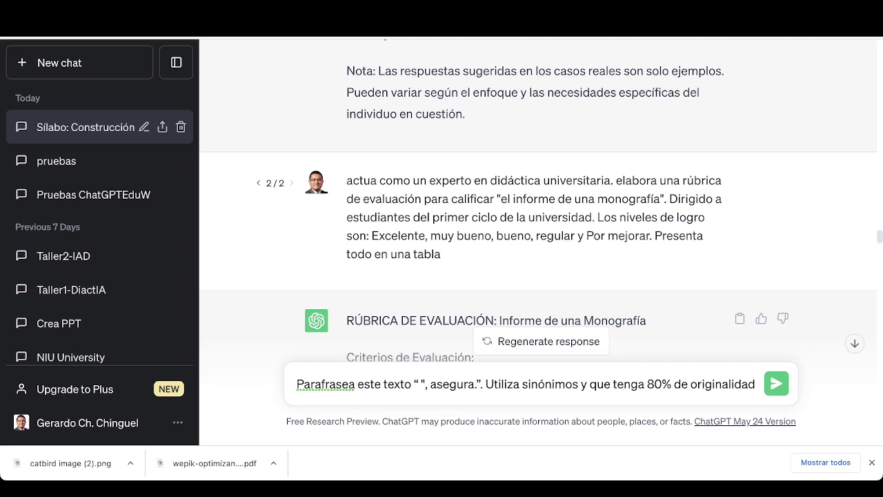
pyautogui.hotkey('ctrl', 'Tab')
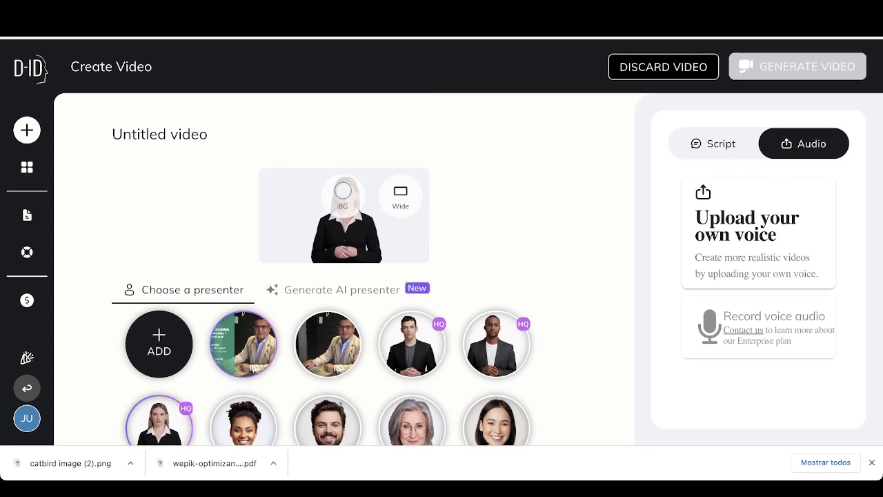
pyautogui.click(328, 344)
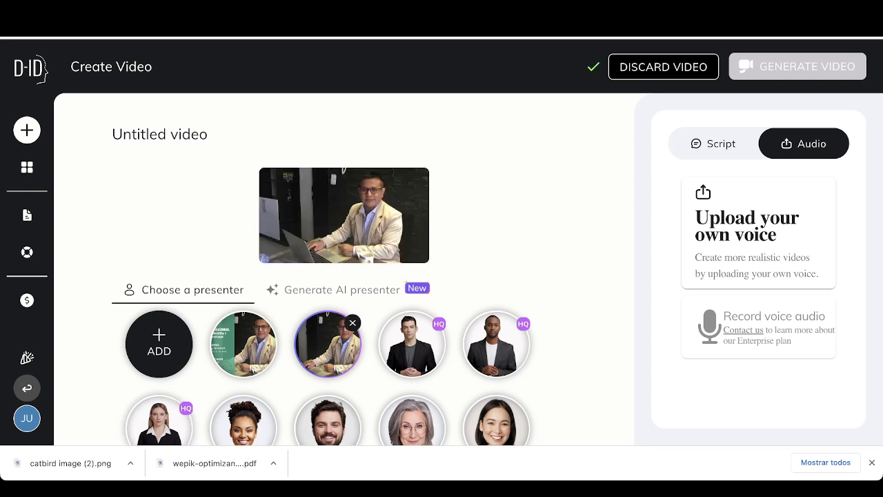
pyautogui.click(243, 344)
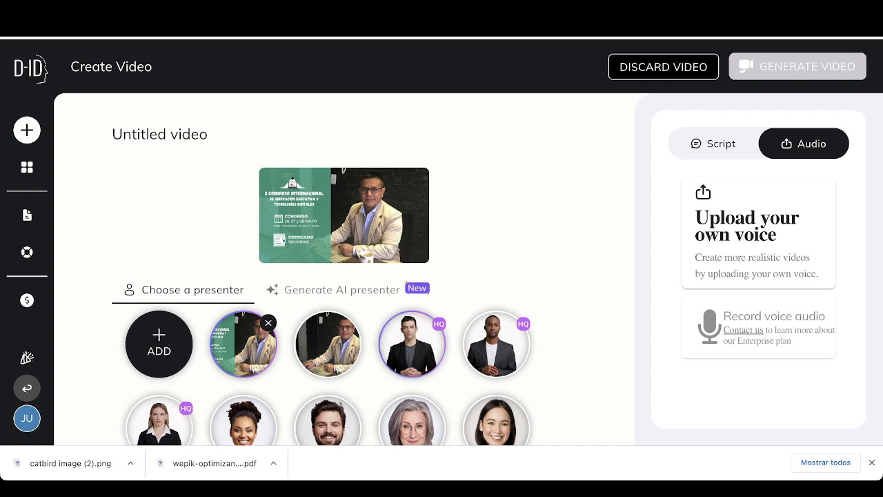
pyautogui.scroll(-3, 412, 412)
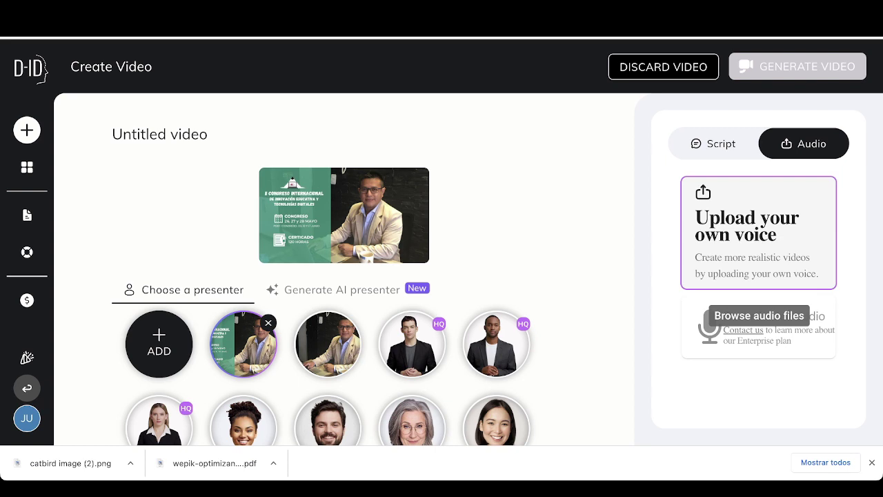
pyautogui.click(714, 144)
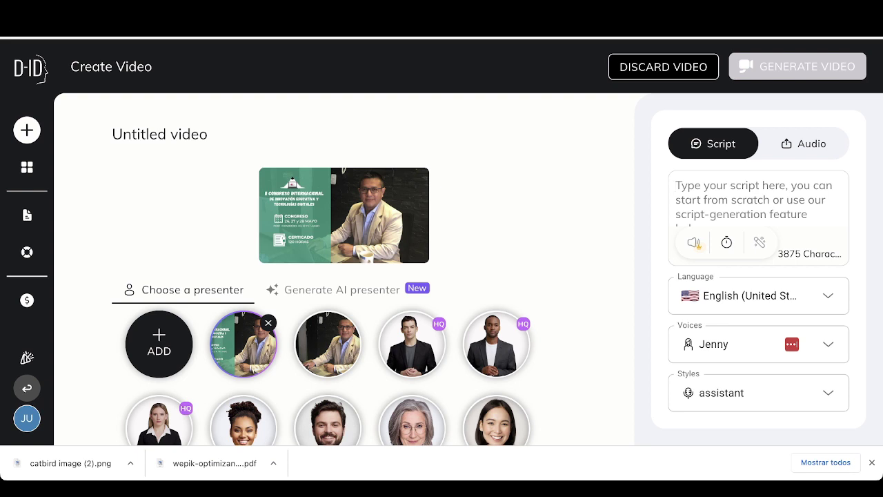
pyautogui.click(803, 144)
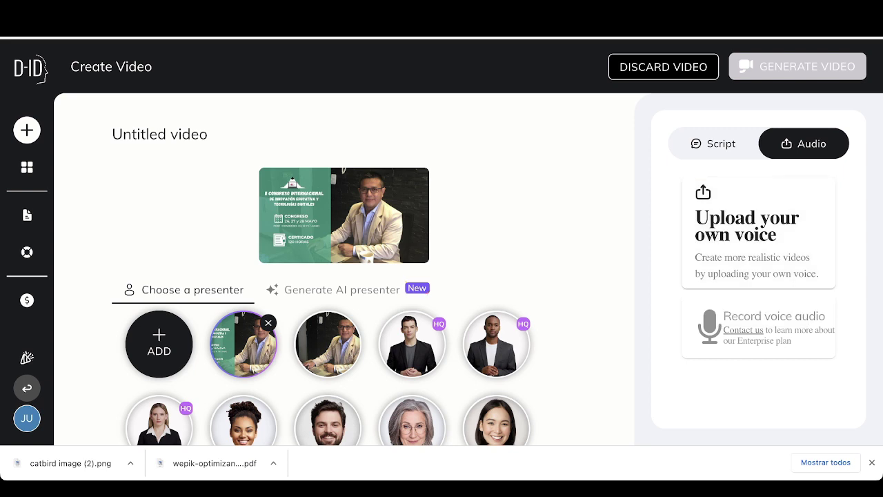
# Open the 58-second congress presenter video from the D-ID library, sample several parts of its playback and close it.
pyautogui.click(27, 167)
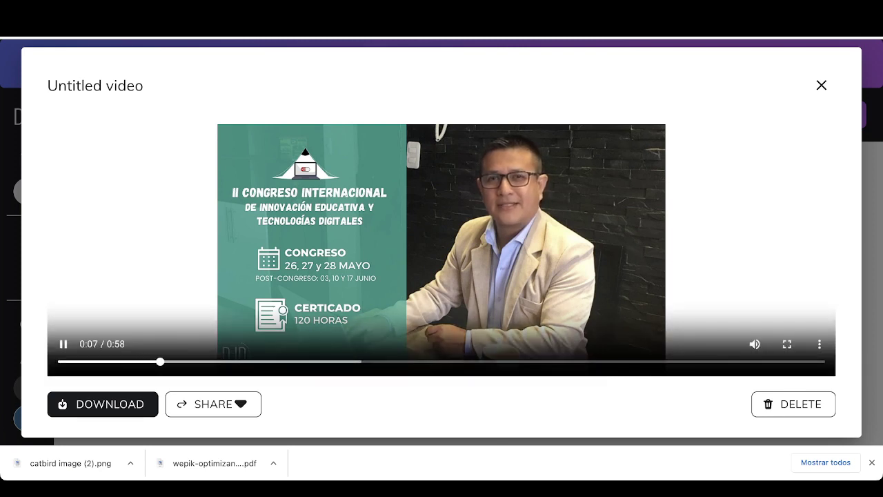
pyautogui.click(63, 344)
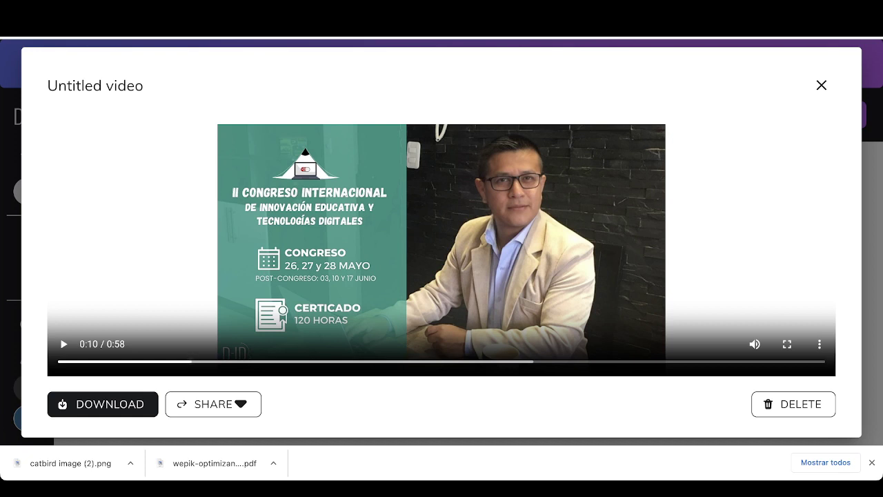
pyautogui.moveTo(192, 361); pyautogui.dragTo(335, 360)
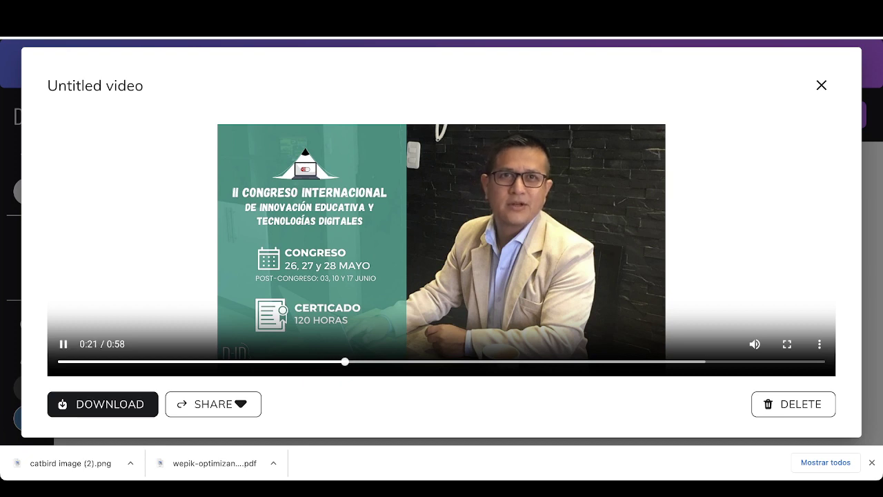
pyautogui.click(535, 360)
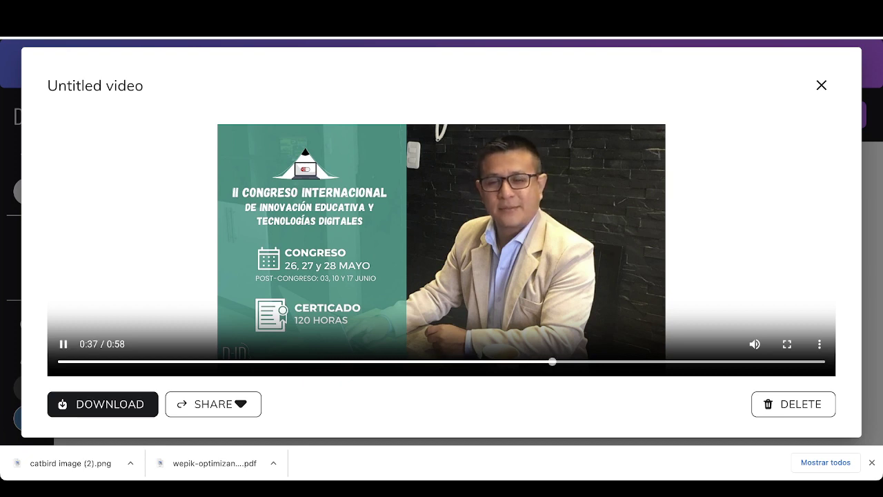
pyautogui.press('Right')
pyautogui.press('Right')
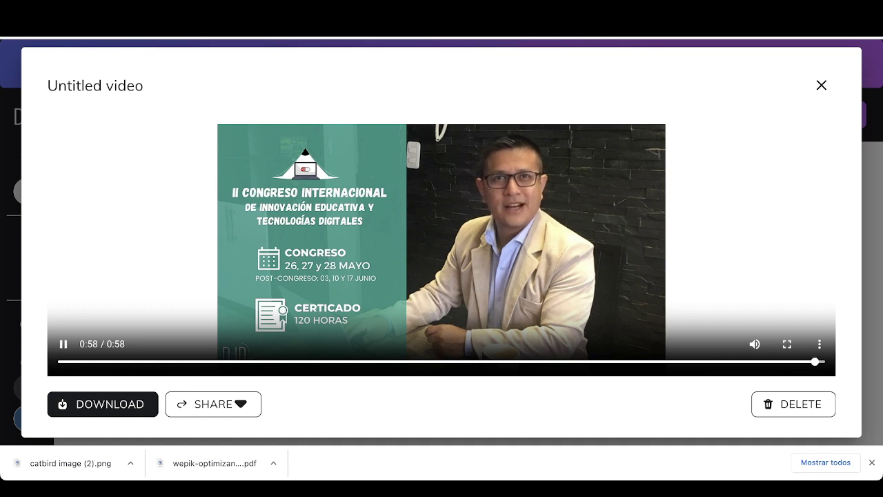
pyautogui.click(822, 84)
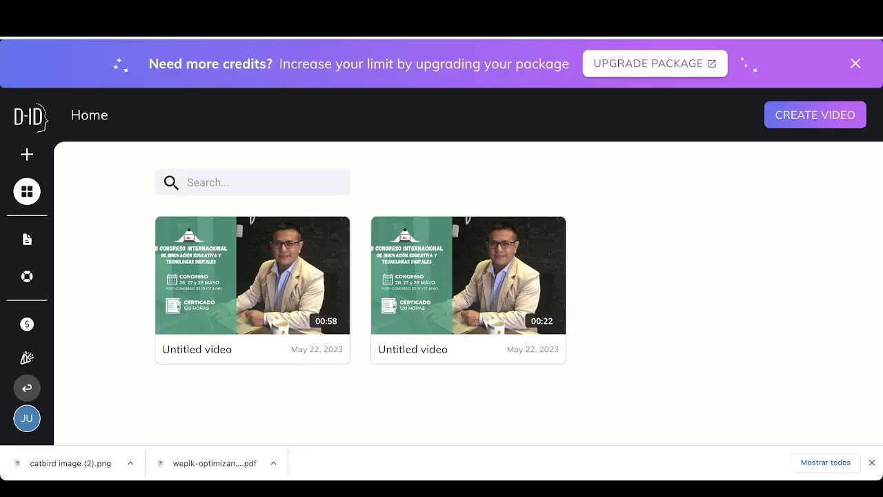
# Switch to the 5ClavesAC project in Fliki and play its video preview.
pyautogui.moveTo(469, 276)
pyautogui.hotkey('ctrl', 'Tab')
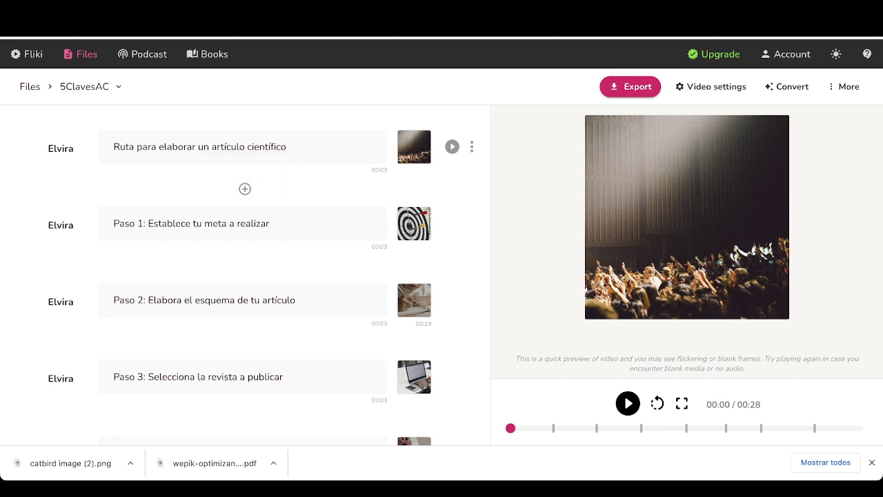
pyautogui.click(627, 404)
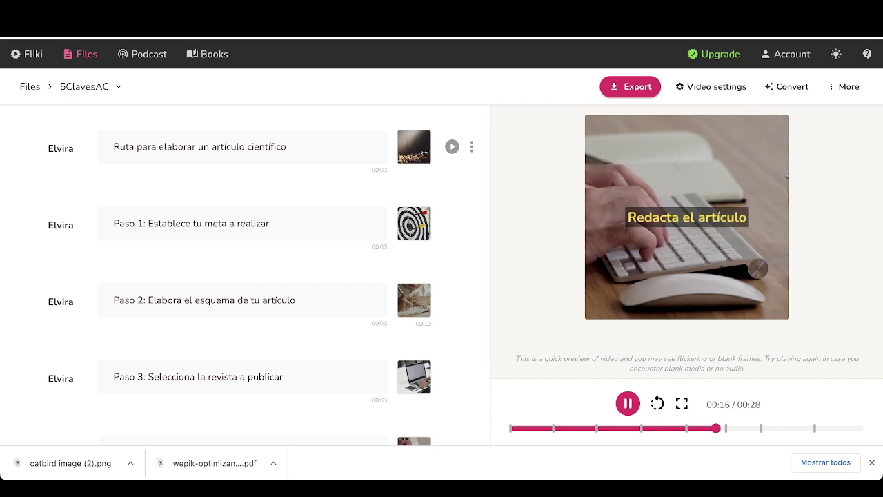
pyautogui.press('space')
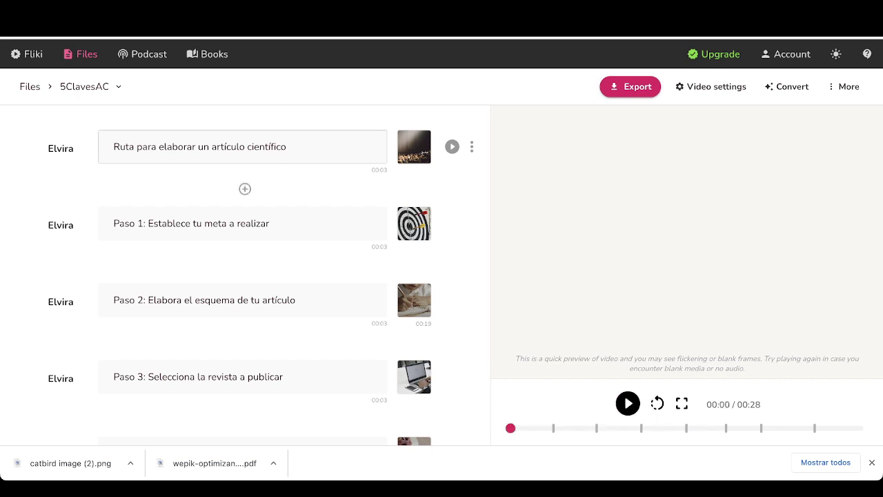
# Replace the first section's image with a stock video of hands typing, found by searching "escribir", and preview the result.
pyautogui.press('super+a')
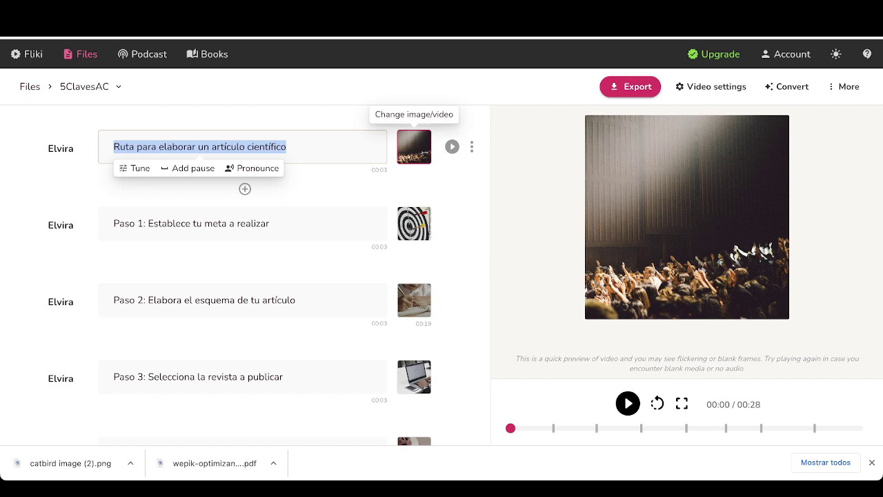
pyautogui.click(414, 147)
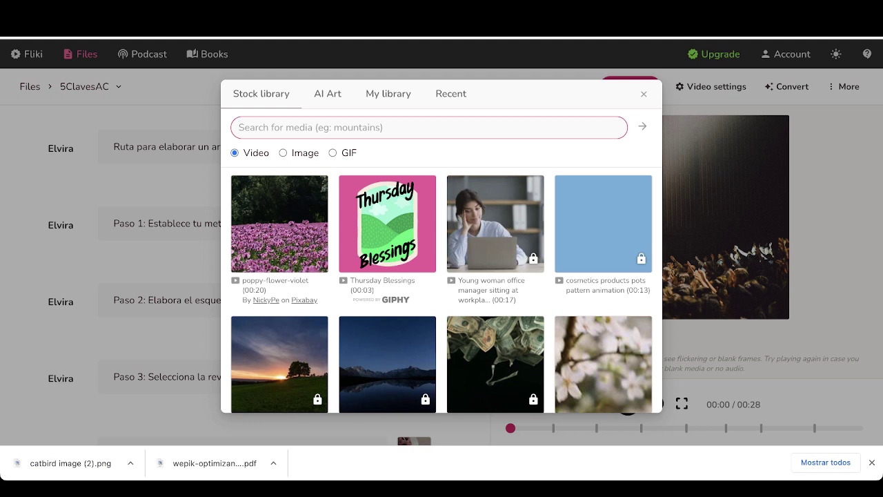
pyautogui.write('escribir')
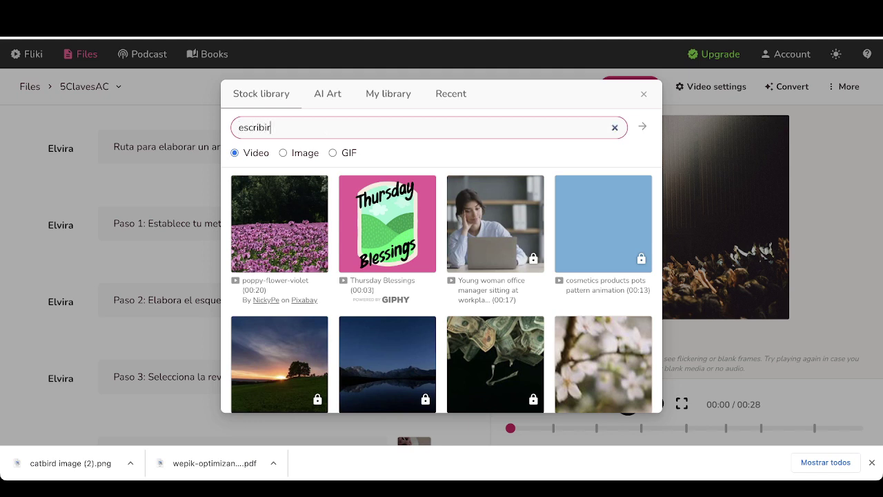
pyautogui.press('Return')
pyautogui.click(495, 223)
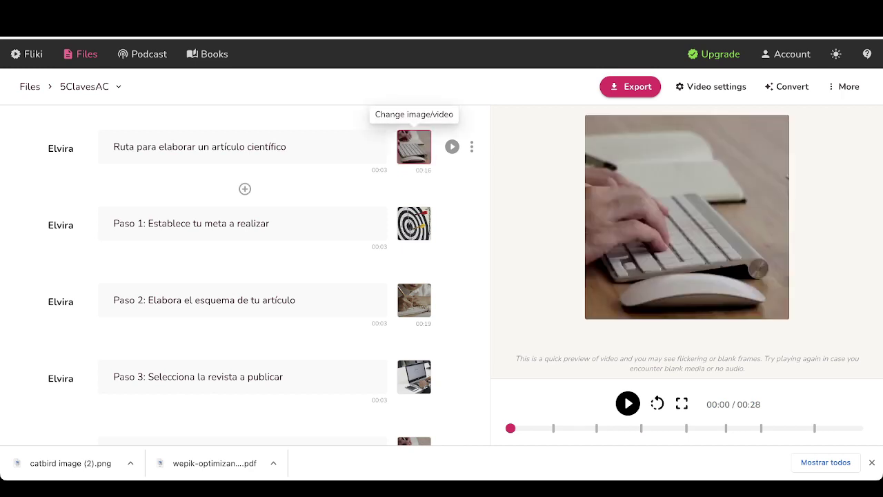
pyautogui.click(627, 403)
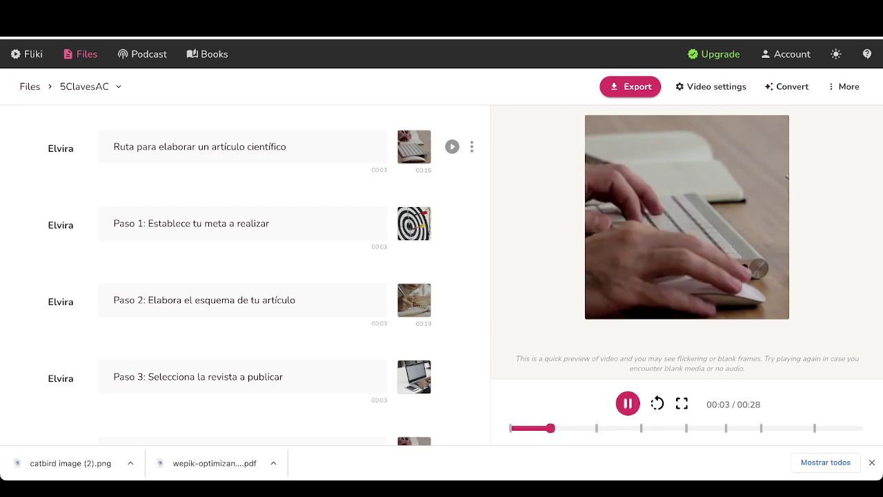
pyautogui.press('space')
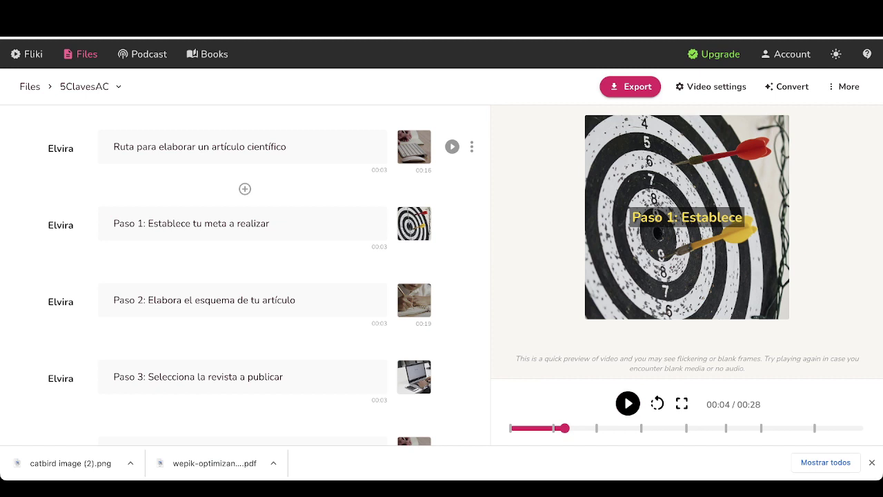
# View the Spanish voices from Spain offered for the first section, including Conchita, and close the voice selection.
pyautogui.click(60, 148)
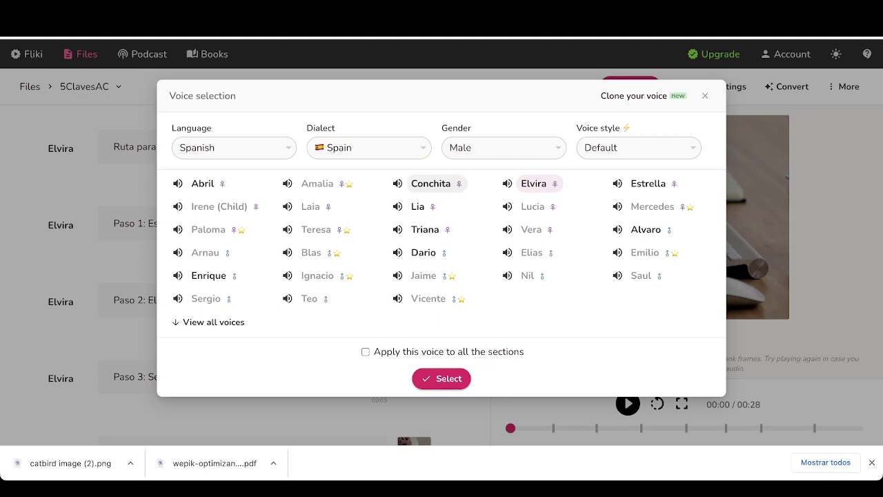
pyautogui.click(431, 184)
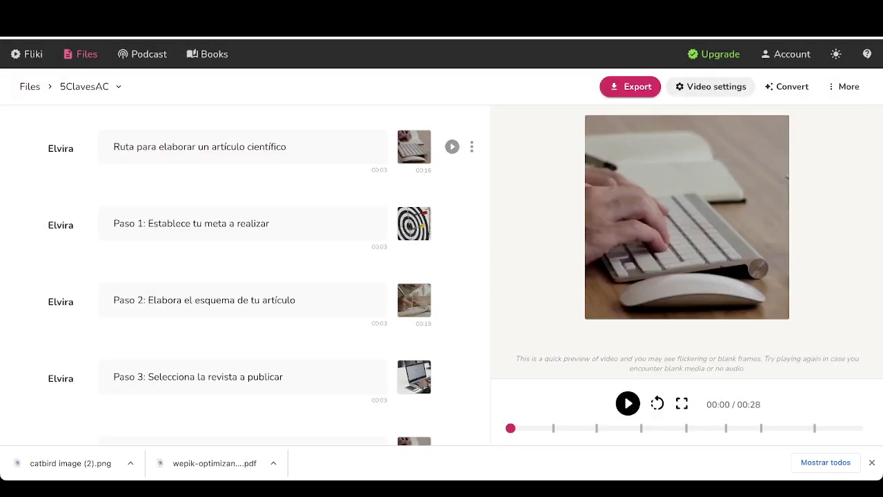
pyautogui.click(706, 95)
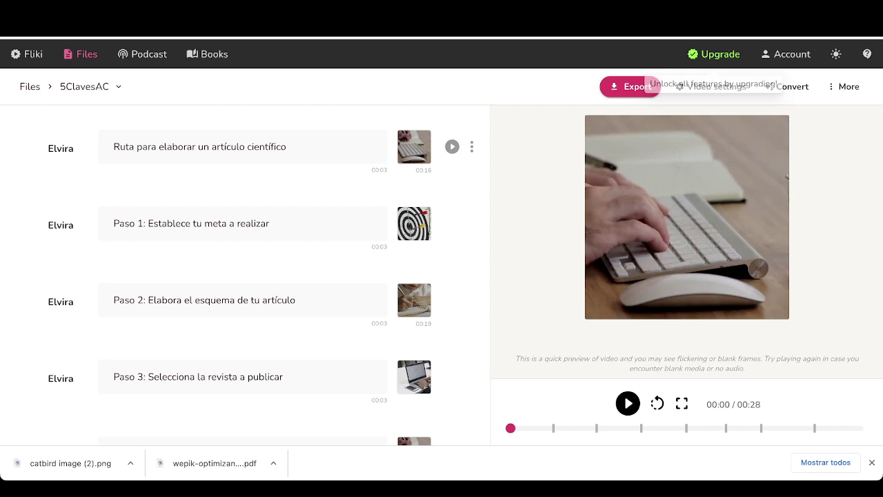
# Go to the Fliki file list and create an audio-only file named "audioejemplo" with Spanish as its language.
pyautogui.click(786, 54)
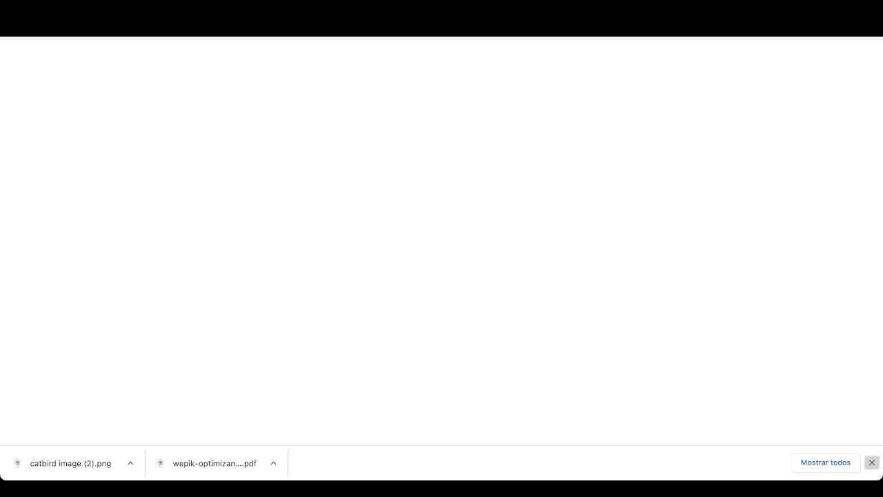
pyautogui.click(872, 462)
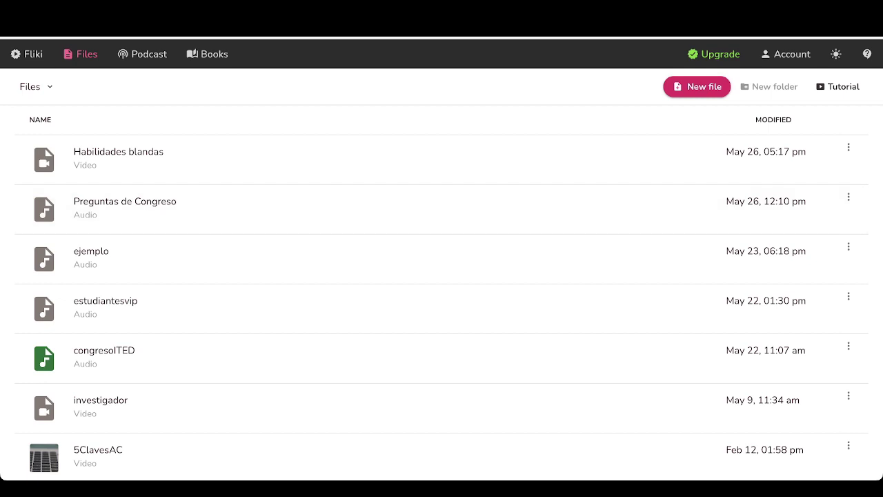
pyautogui.click(697, 86)
pyautogui.write('audioejemplo')
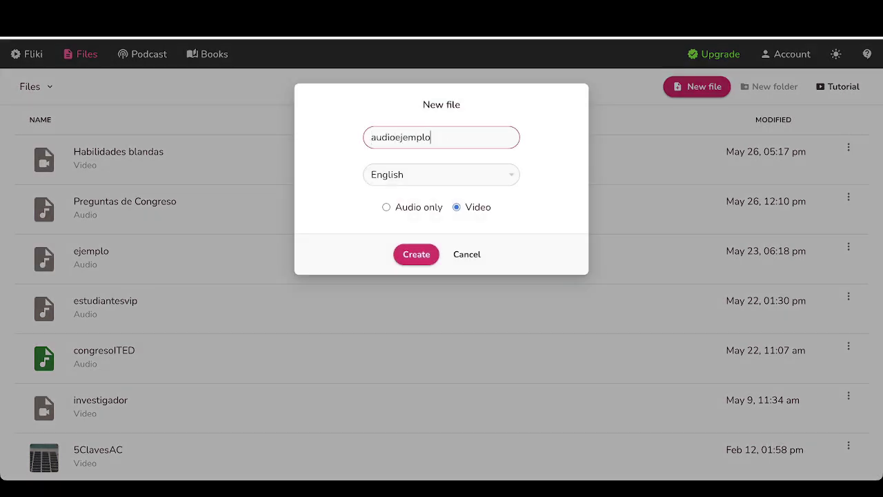
pyautogui.press('Tab')
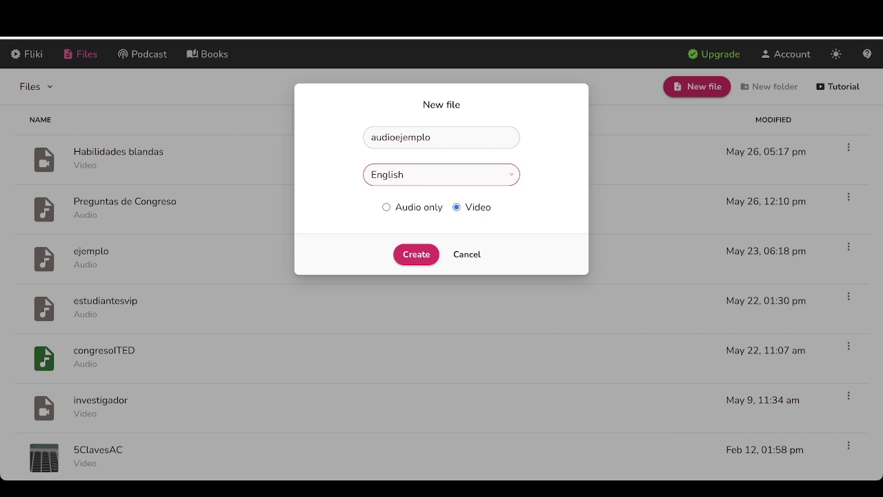
pyautogui.click(389, 175)
pyautogui.click(387, 207)
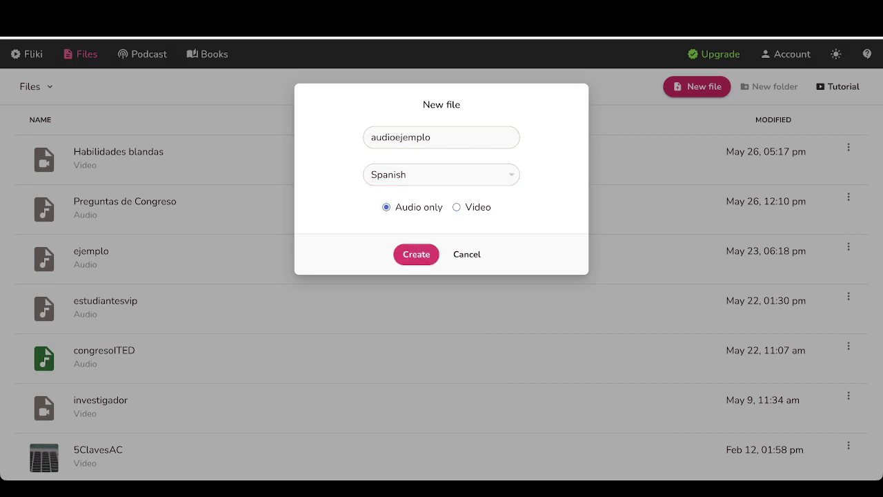
pyautogui.press('Return')
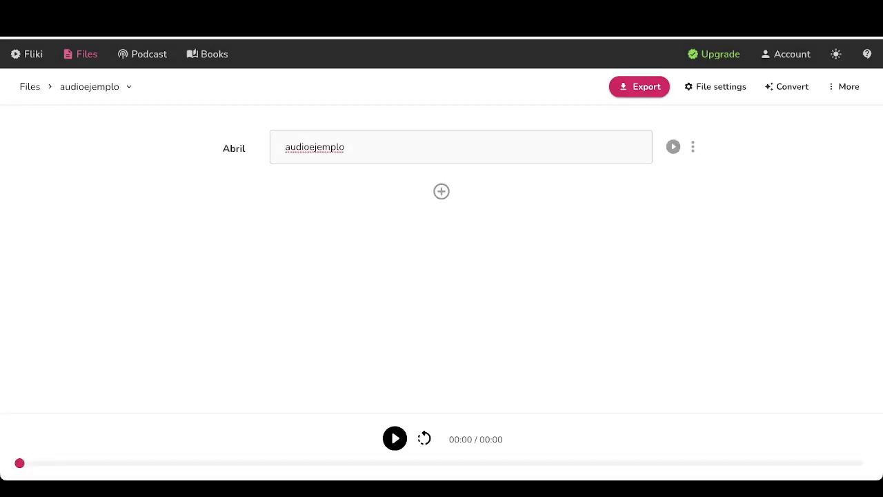
# Replace the section's text "audioejemplo" with the "el informe de una monografía" rubric prompt copied from the ChatGPT conversation.
pyautogui.hotkey('ctrl', 'a')
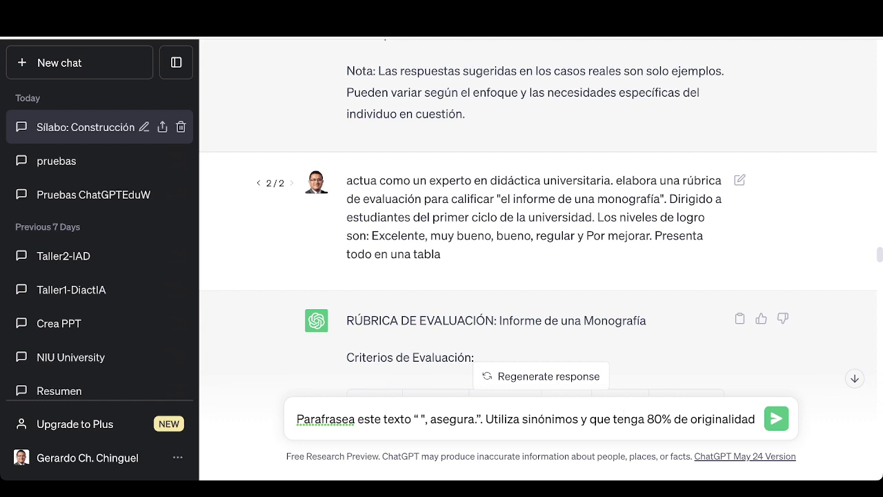
pyautogui.tripleClick(532, 217)
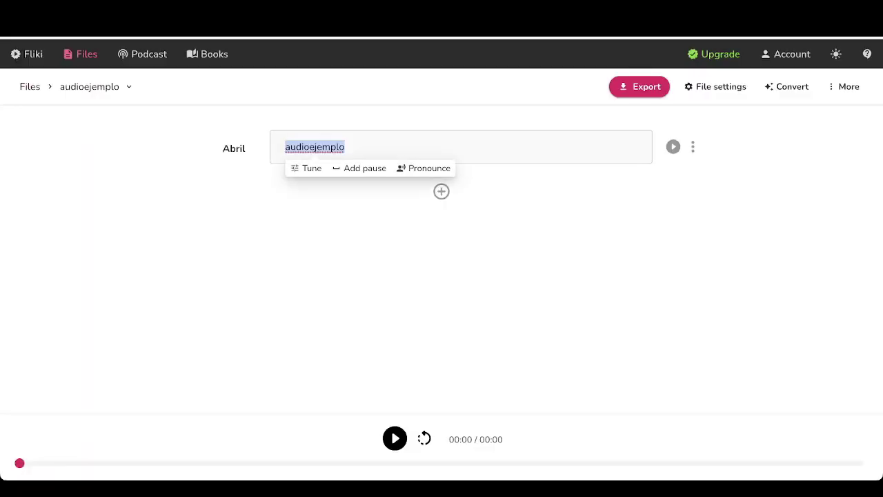
pyautogui.write('actua como un experto en didáctica universitaria. elabora una rúbrica de evaluación para calificar "el informe de una monografía". Dirigido a estudiantes del primer ciclo de la universidad. Los niveles de logro son: Excelente, muy bueno, bueno, regular y Por mejorar. Presenta todo en una tabla')
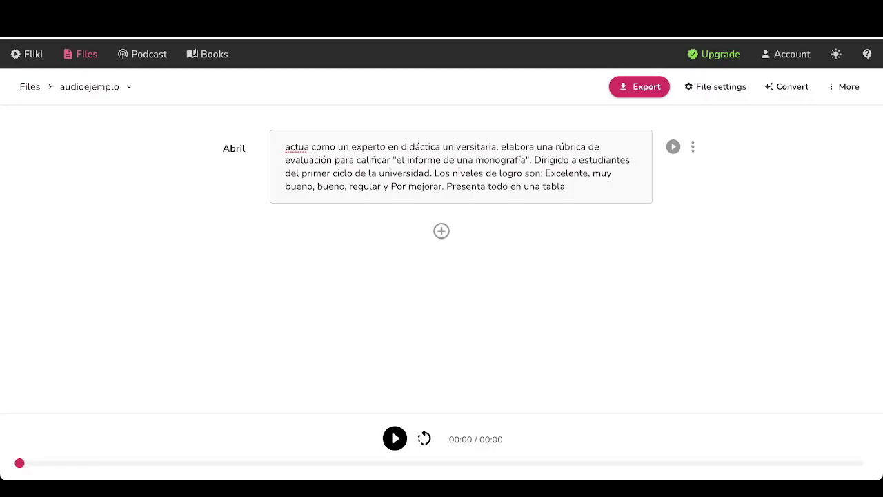
# Play the first seconds of the section's narration, pause it, and start exporting the audioejemplo file.
pyautogui.click(673, 146)
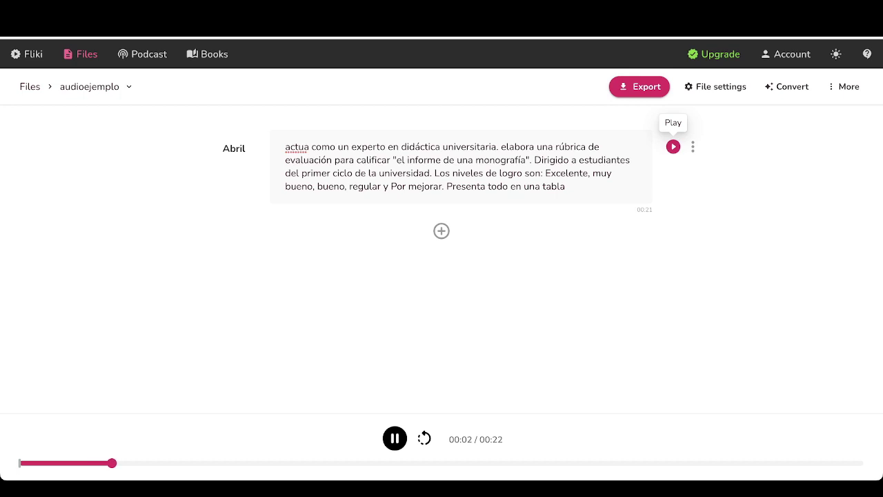
pyautogui.click(395, 438)
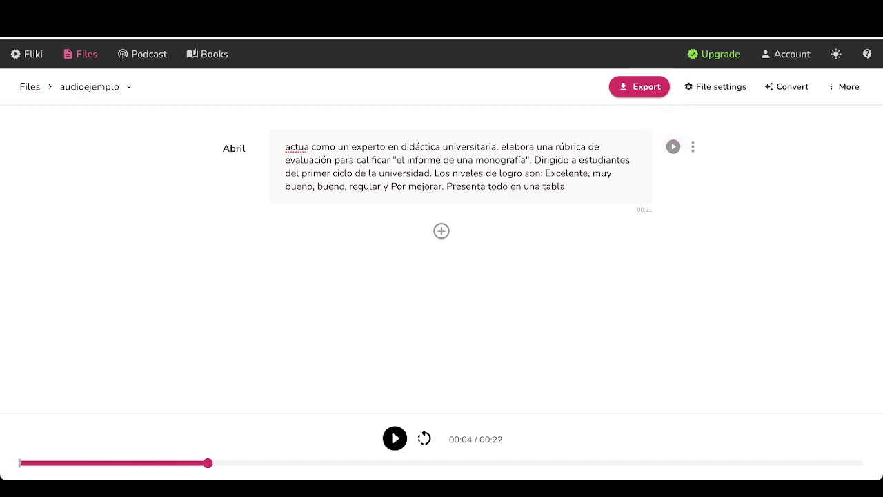
pyautogui.click(639, 86)
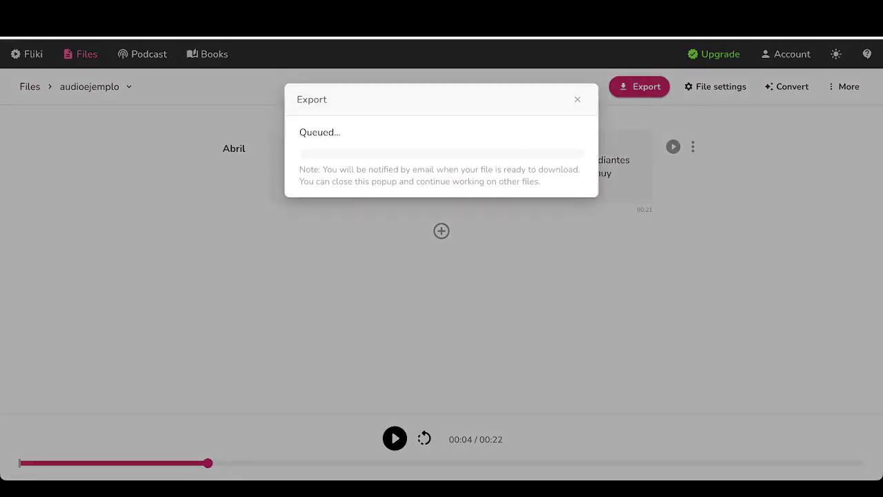